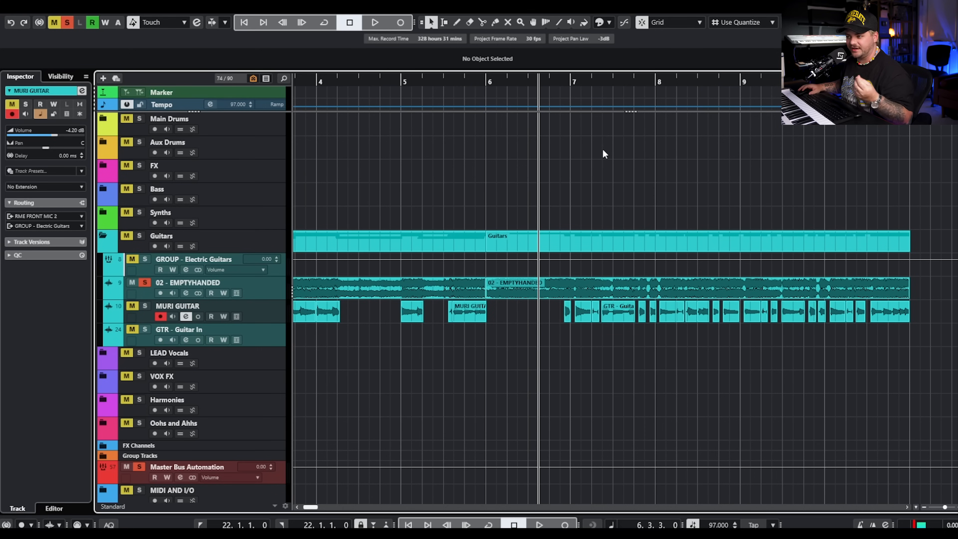
- Audition the 02 - EMPTYHANDED track, and compare it by soloing and playing MURI GUITAR in its place
key("space")
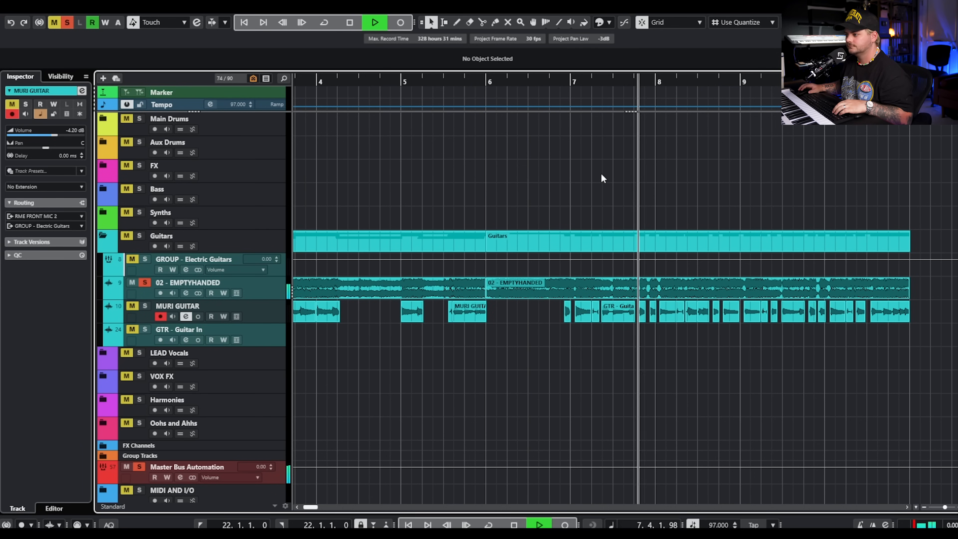
key("space")
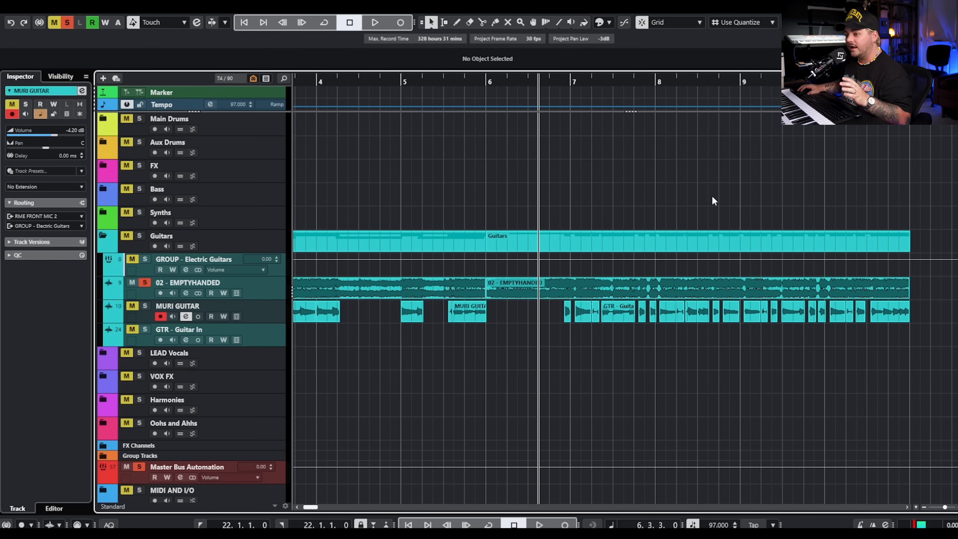
left_click(145, 307)
left_click(143, 285)
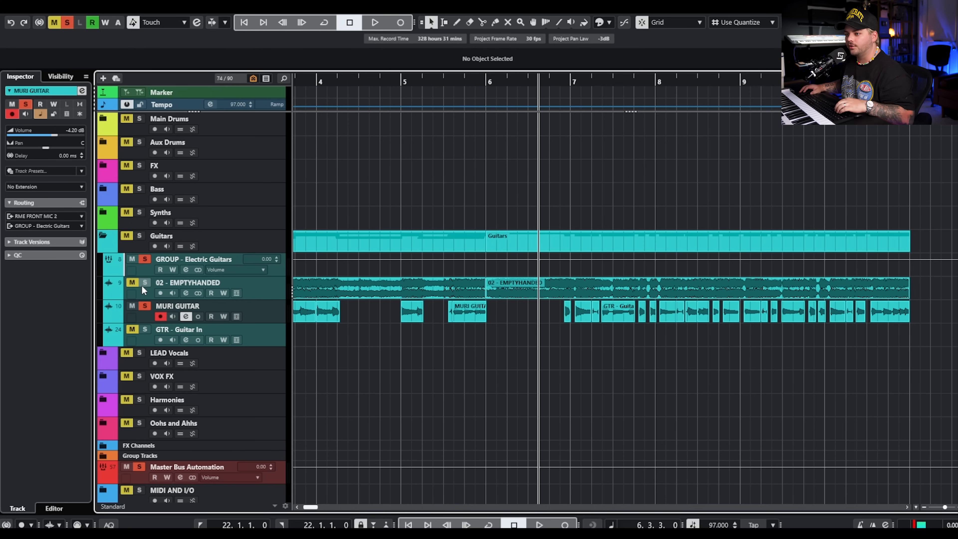
key("space")
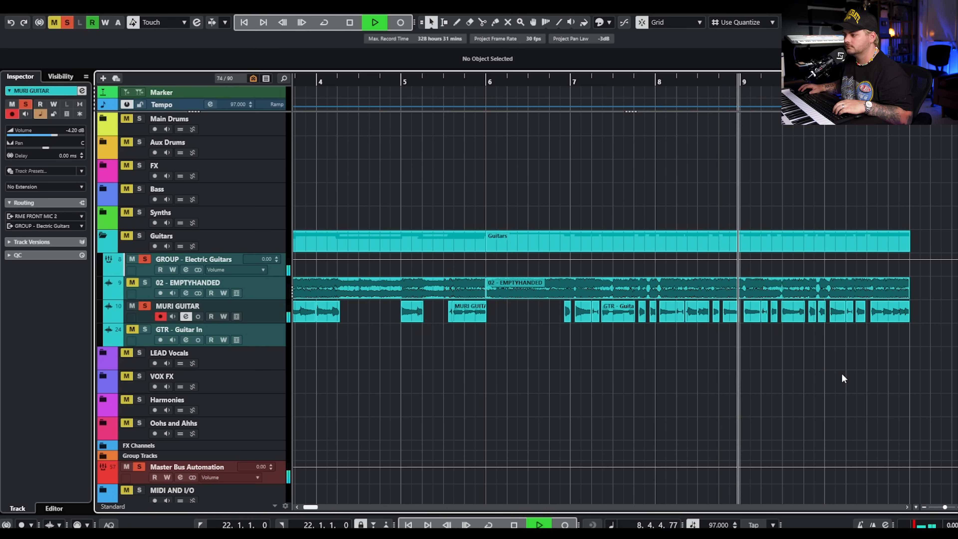
key("space")
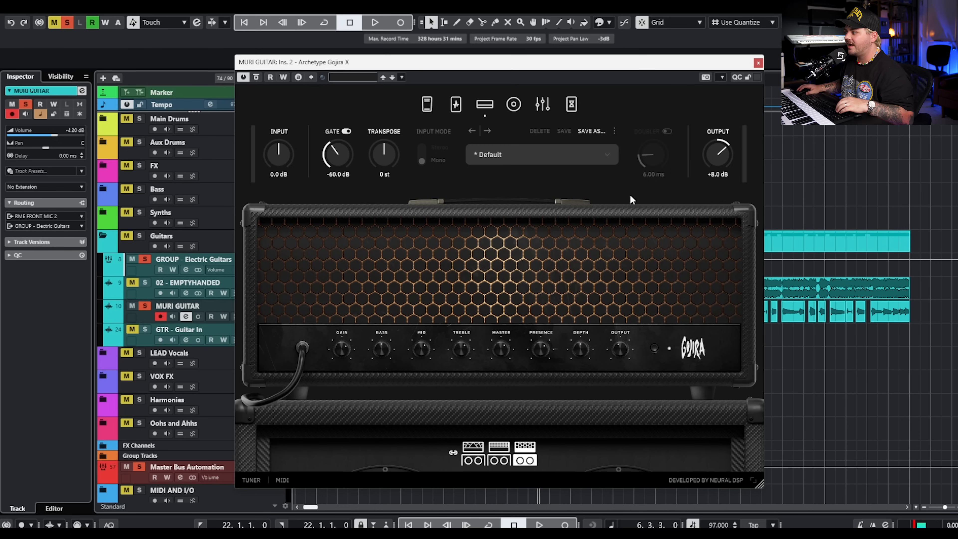
- Turn on the WOW pedal in Archetype Gojira X on MURI GUITAR and play the part through it
left_click(425, 113)
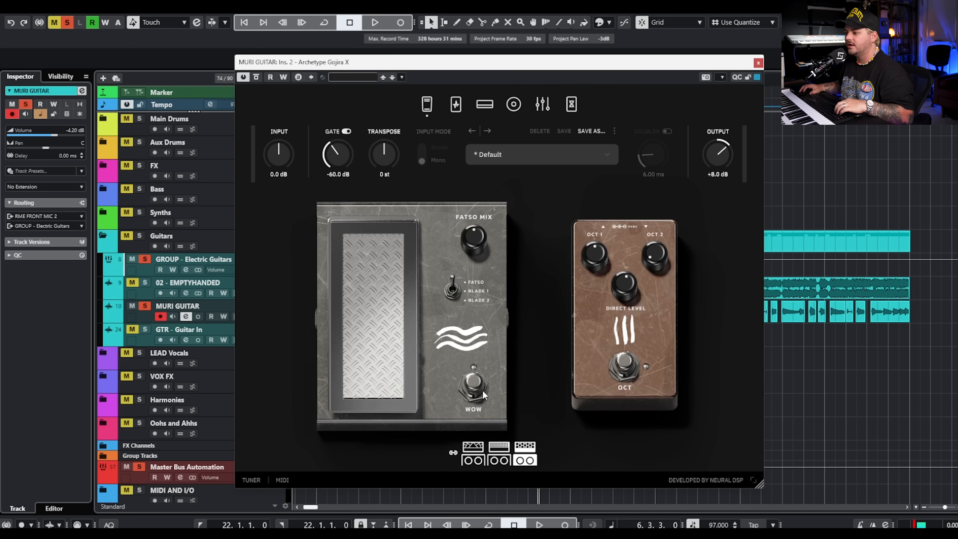
left_click(476, 383)
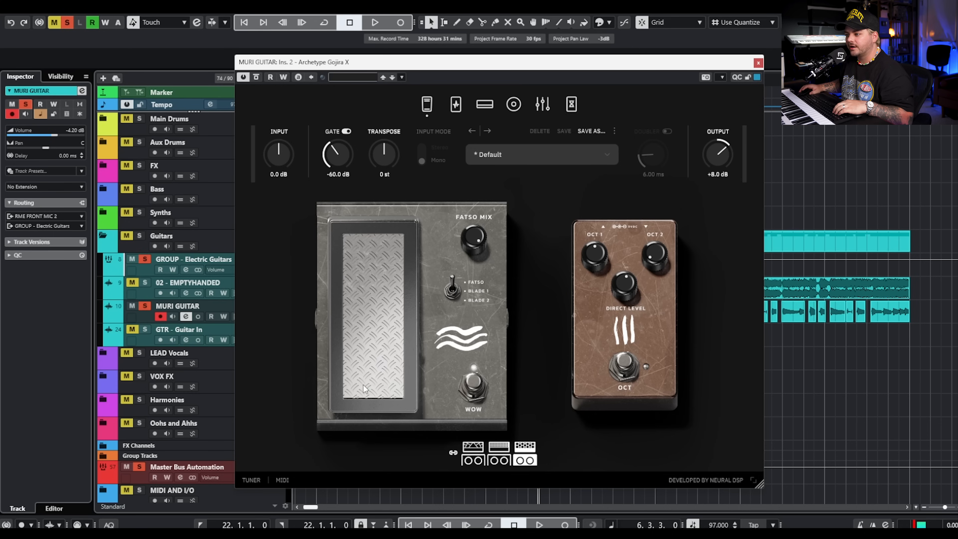
left_click_drag(387, 244, 383, 153)
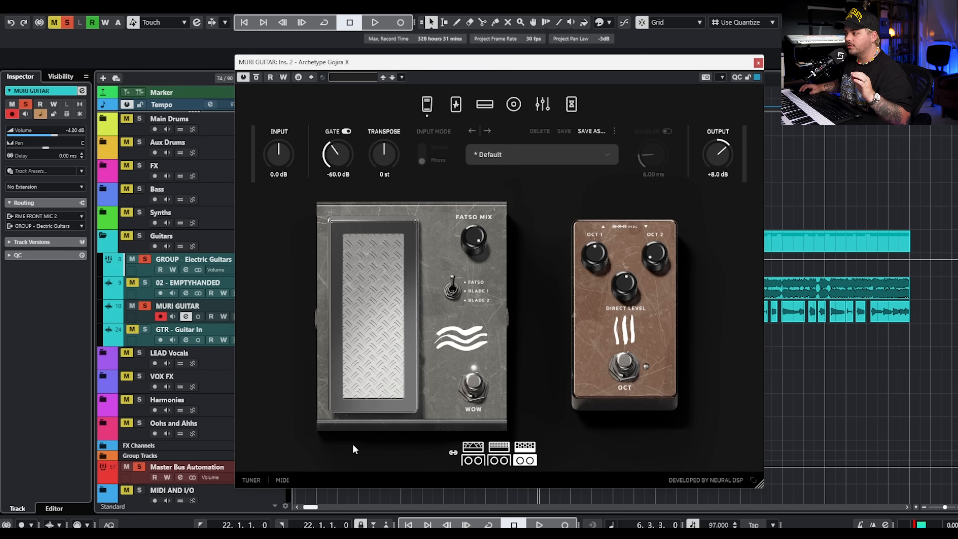
key("space")
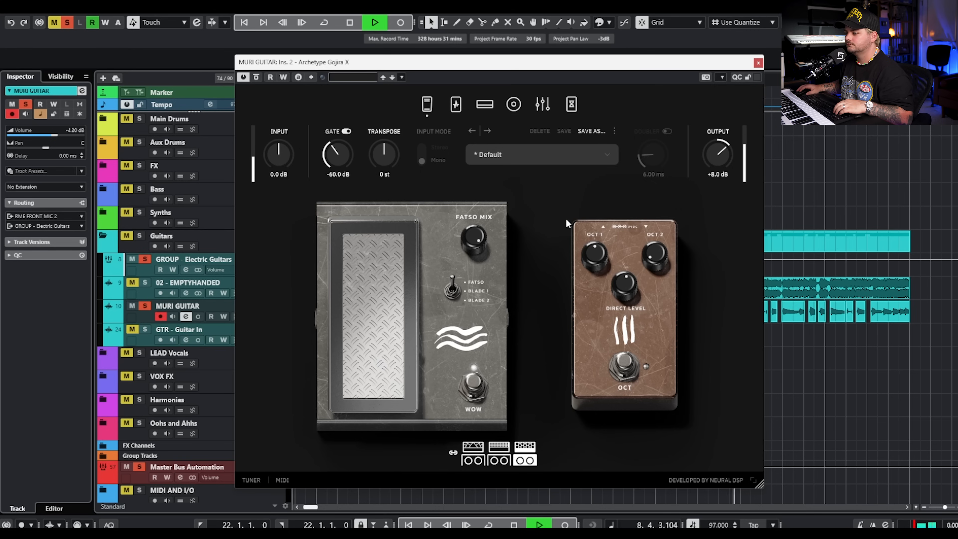
- Set the amp plug-in's input to +5.9 dB and its output to +3.1 dB while auditioning the guitar
key("space")
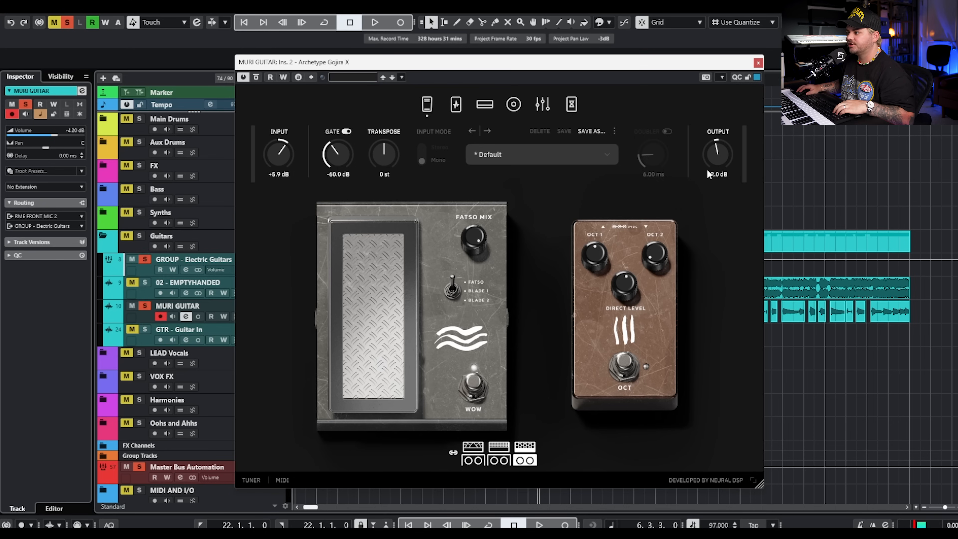
key("space")
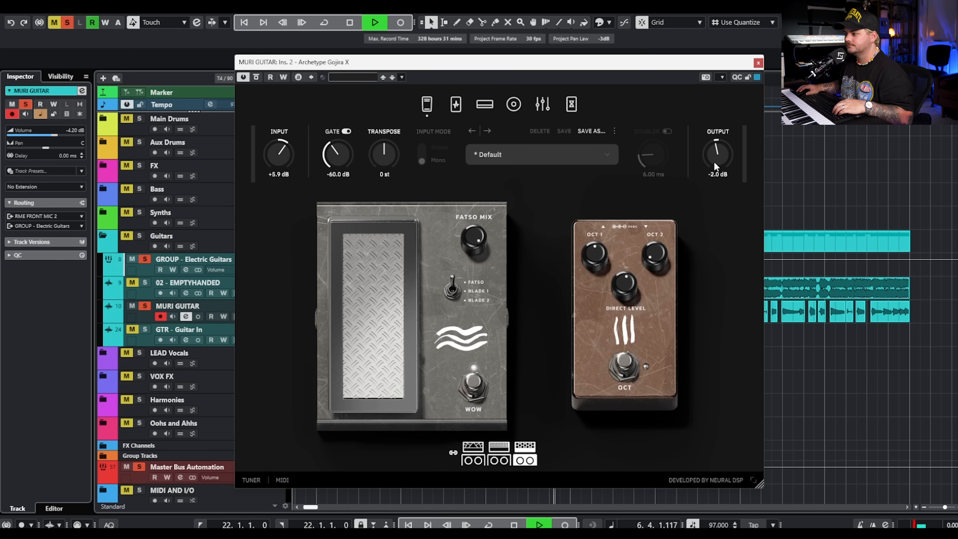
left_click_drag(713, 161, 718, 153)
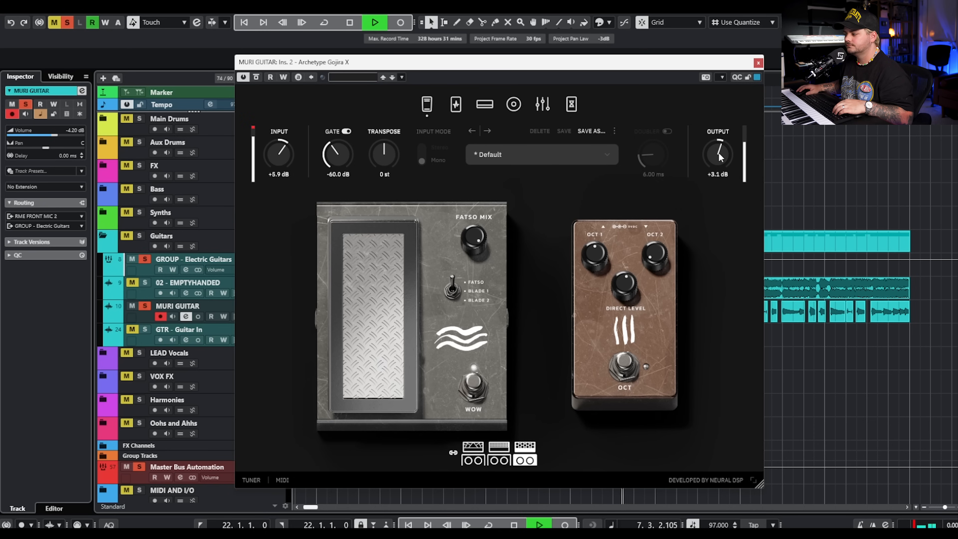
key("space")
- Turn on the OD pedal and compare the guitar with the overdrive off and on during playback
left_click(455, 113)
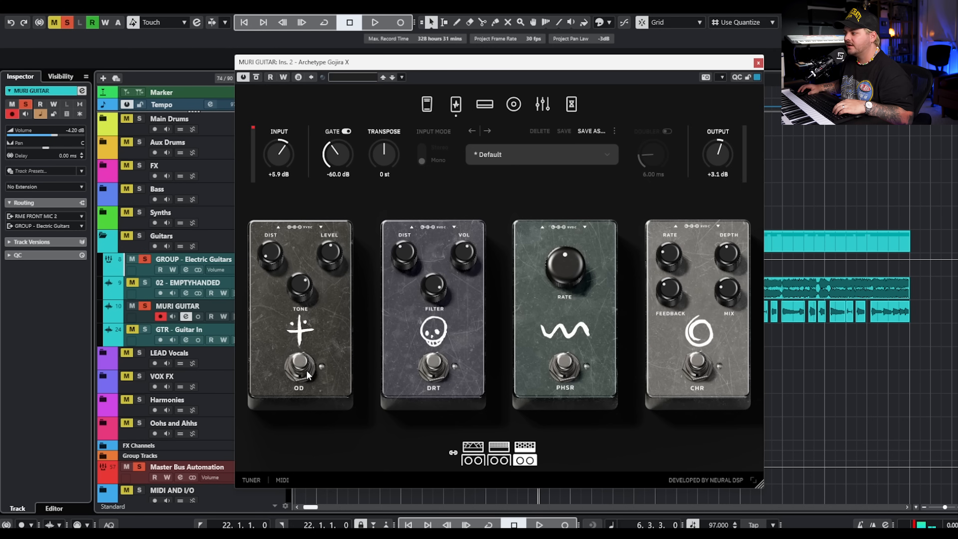
left_click_drag(307, 277, 303, 292)
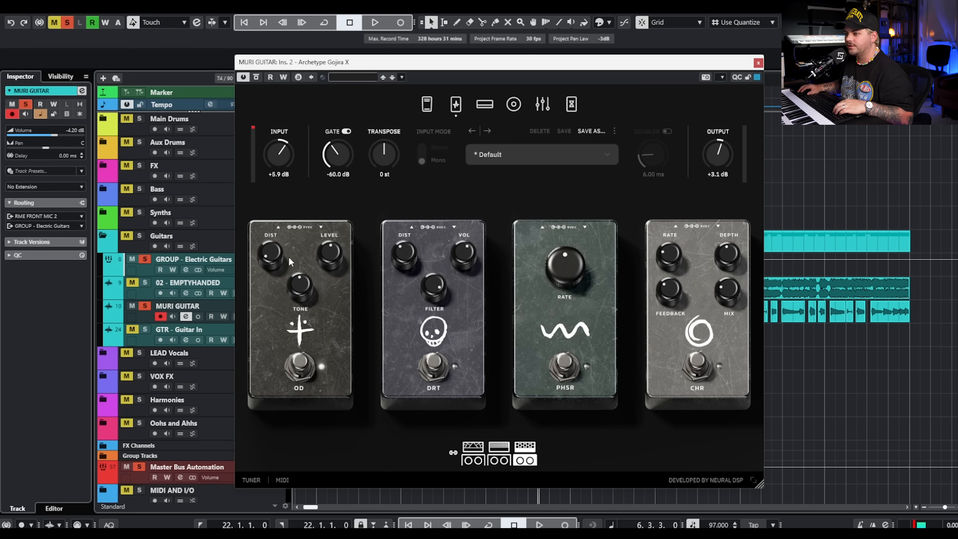
key("space")
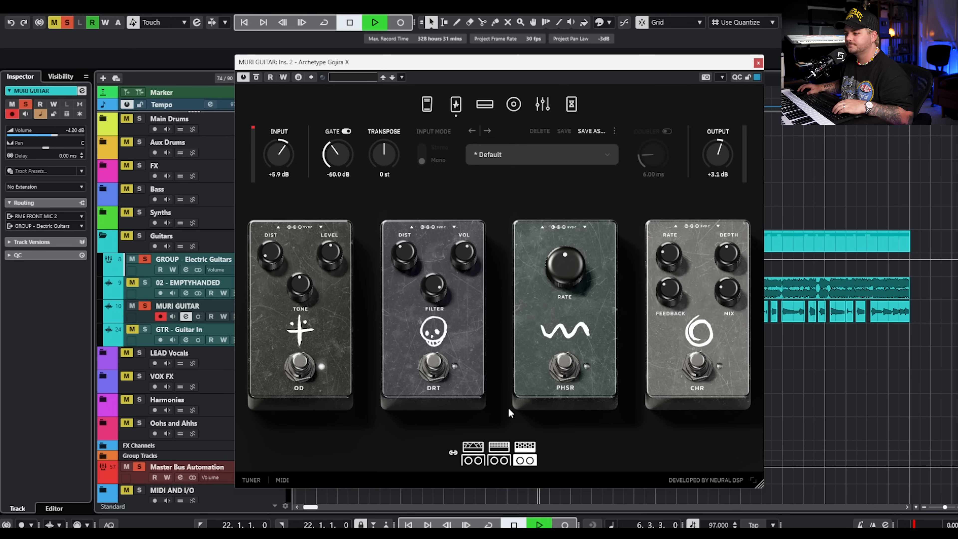
left_click(297, 370)
left_click(297, 369)
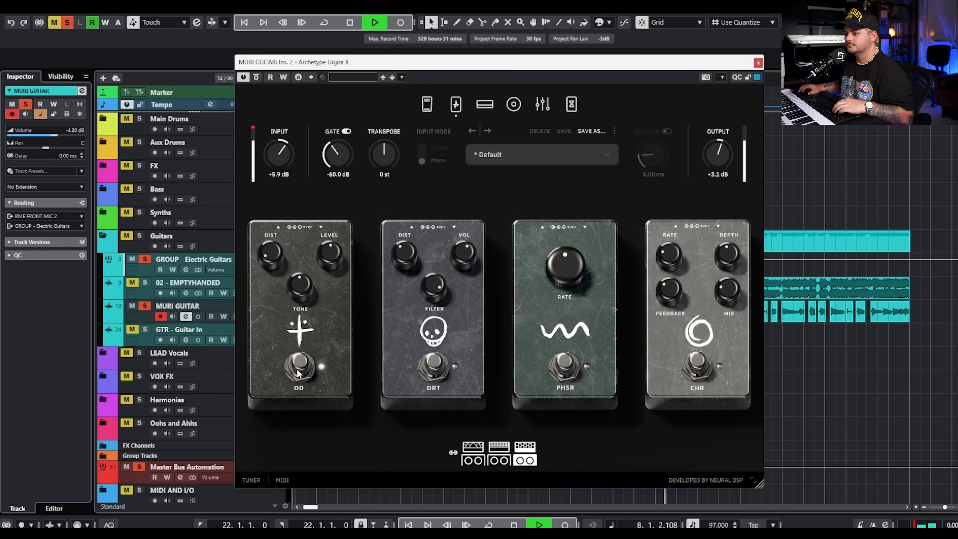
key("space")
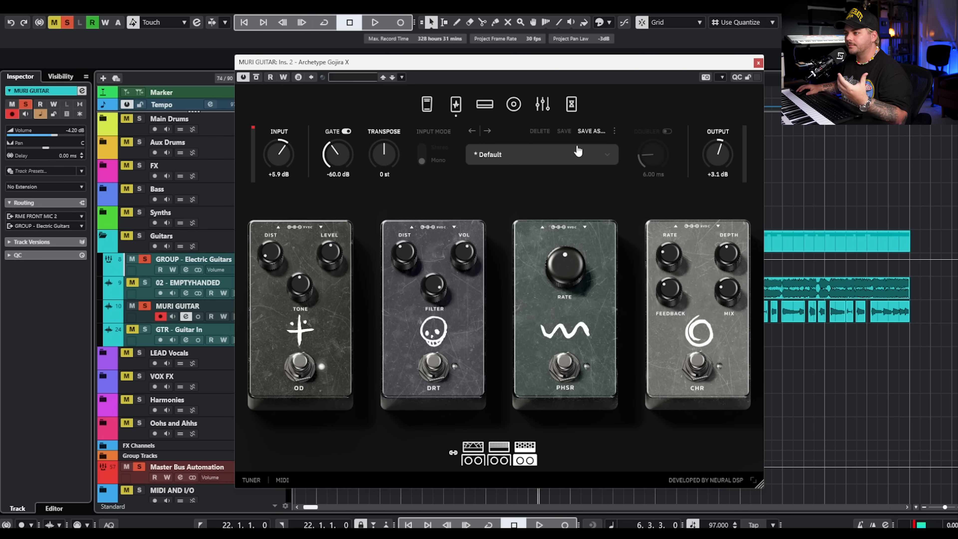
- Show the Gojira amp head and audition the guitar while reviewing its control settings
left_click(486, 111)
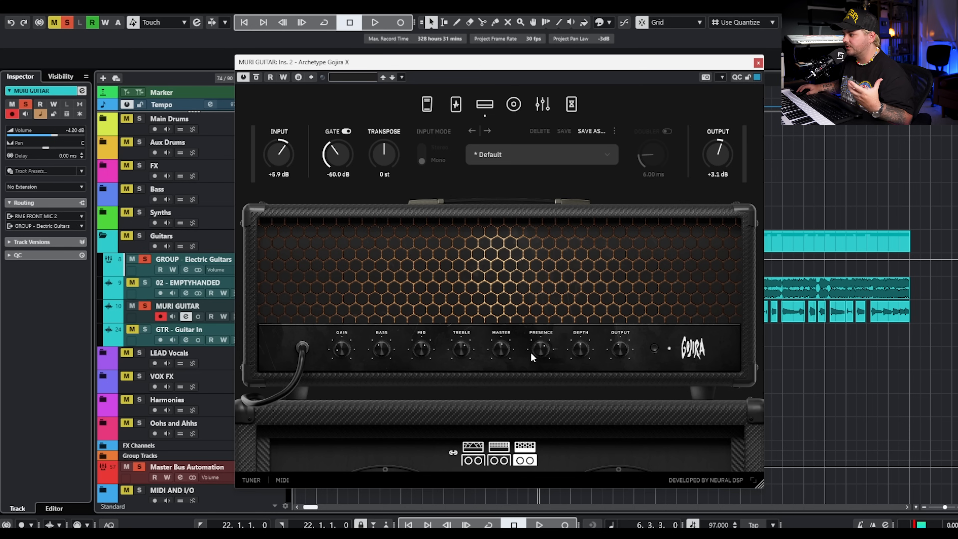
key("space")
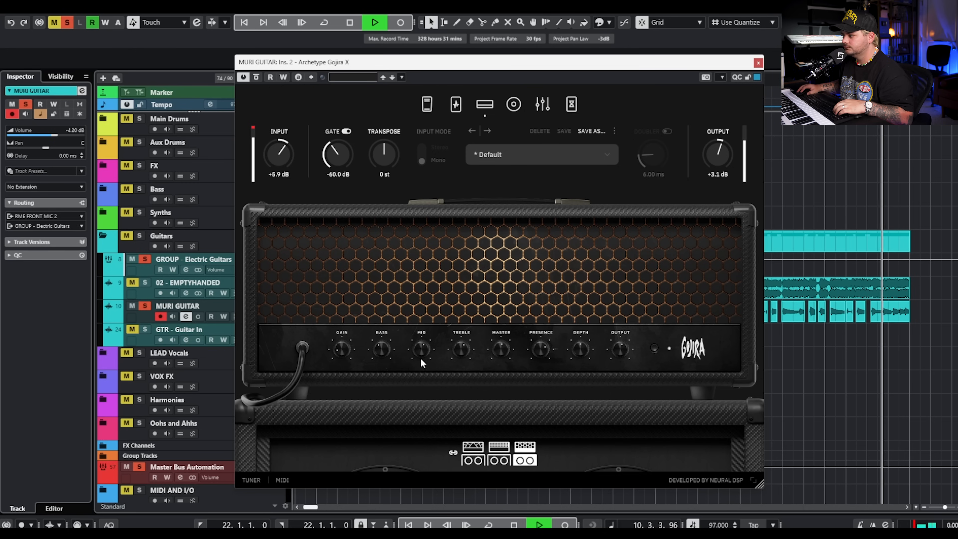
key("space")
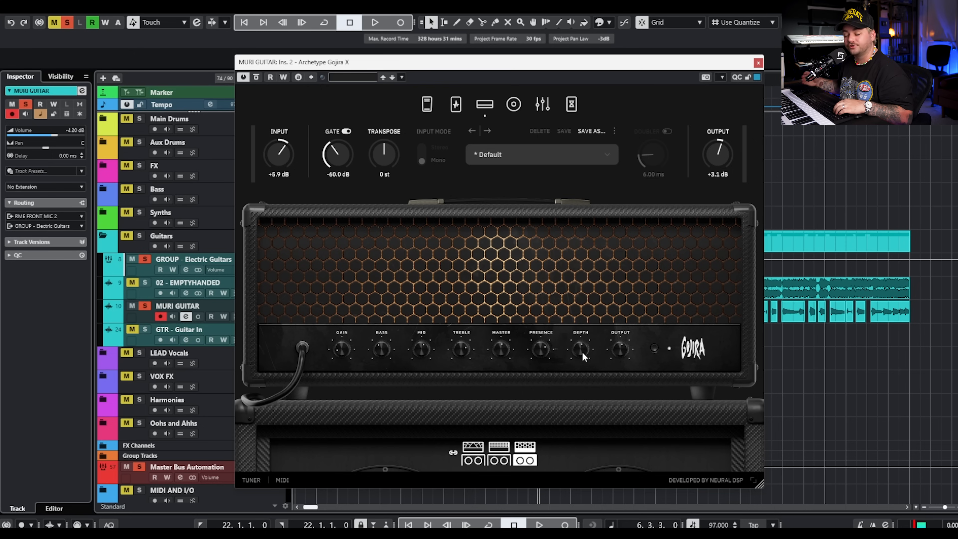
- Move the Condenser 414 mic on the cabinet to position 0.057 and play the guitar to hear it
key("space")
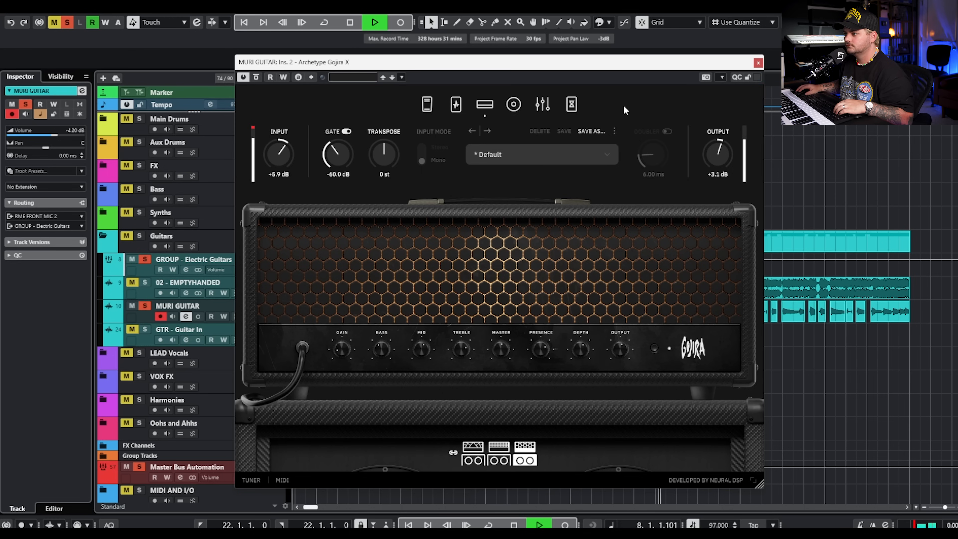
left_click(513, 104)
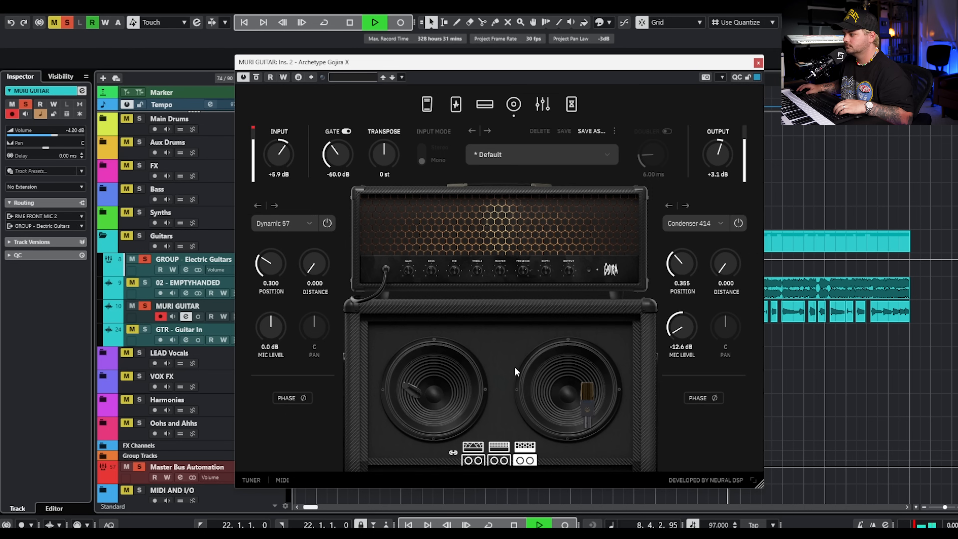
key("space")
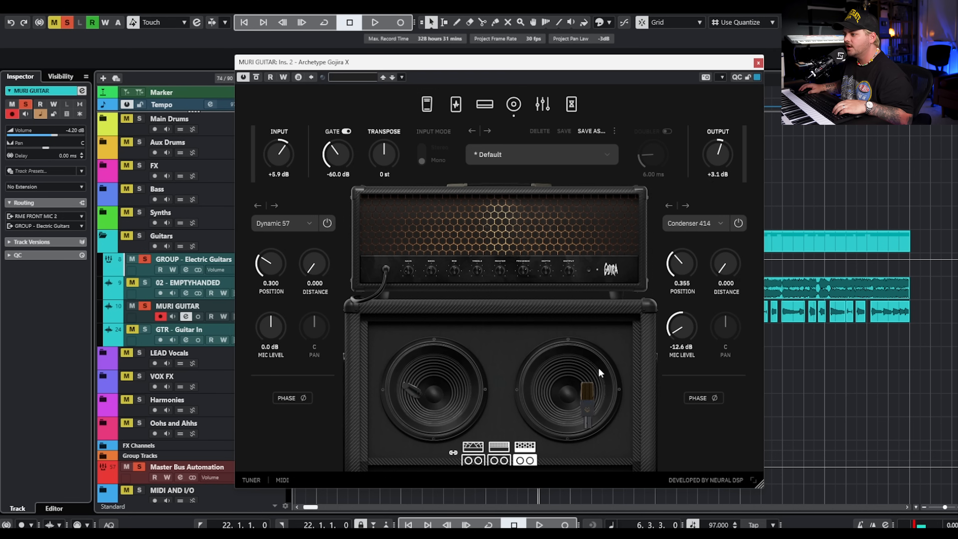
left_click_drag(594, 394, 580, 394)
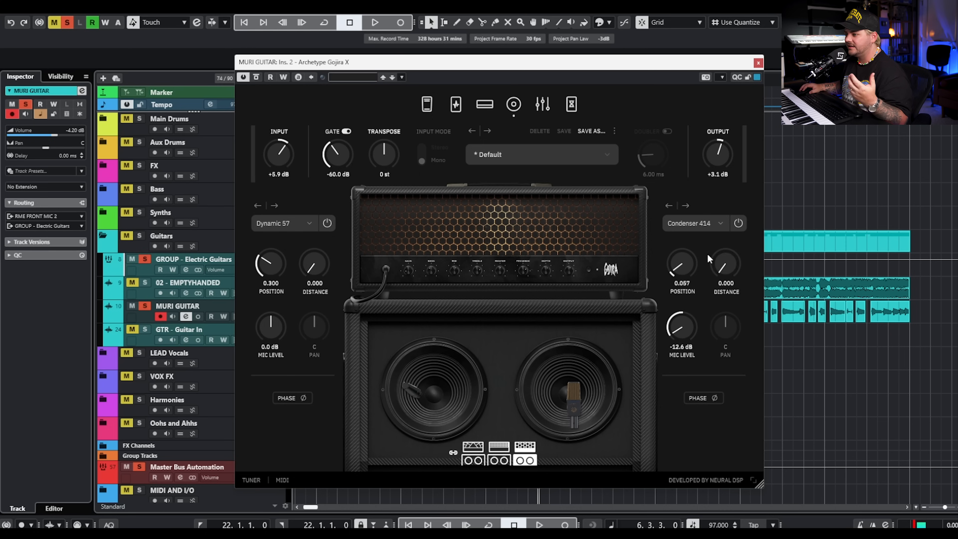
key("space")
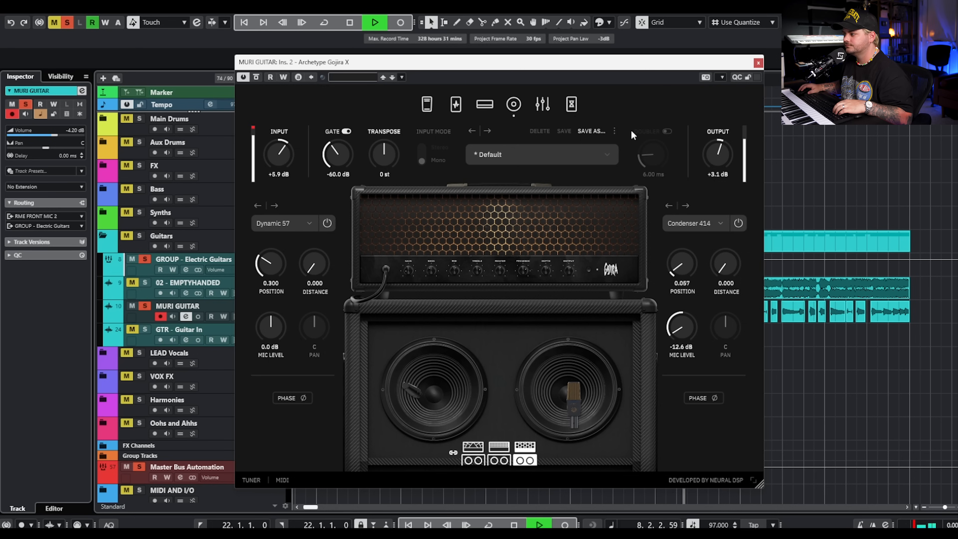
- Set the high-pass filter on the plug-in's graphic equalizer to 83 Hz
left_click(546, 107)
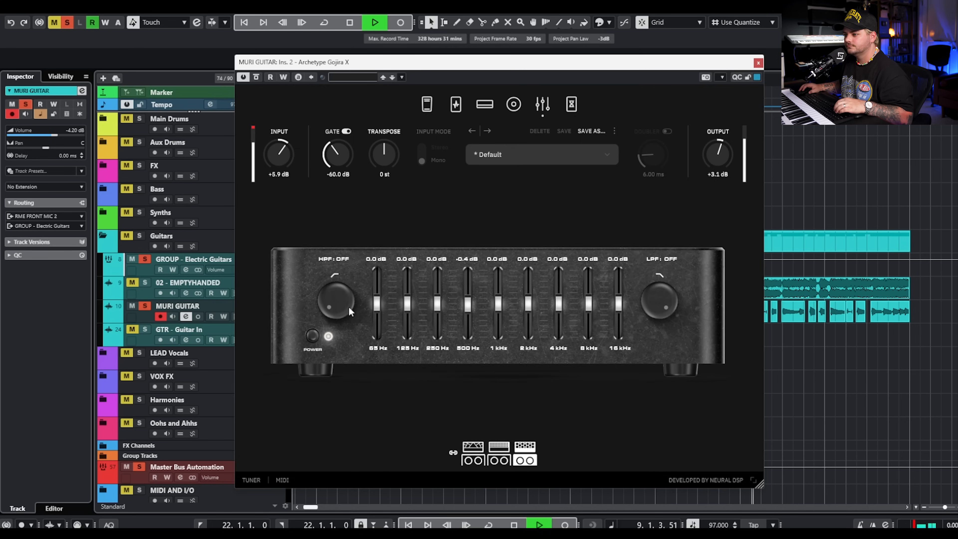
key("space")
left_click_drag(333, 305, 339, 267)
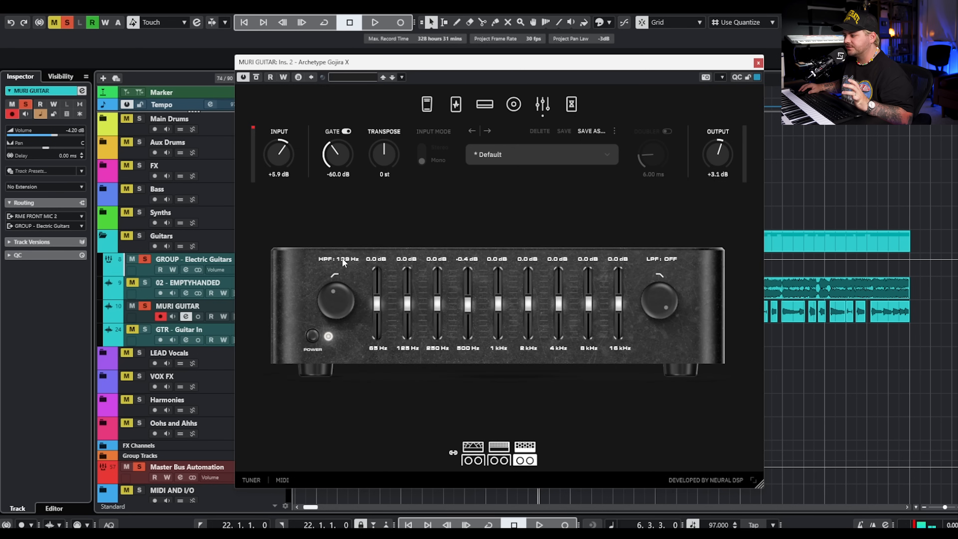
left_click_drag(336, 298, 325, 305)
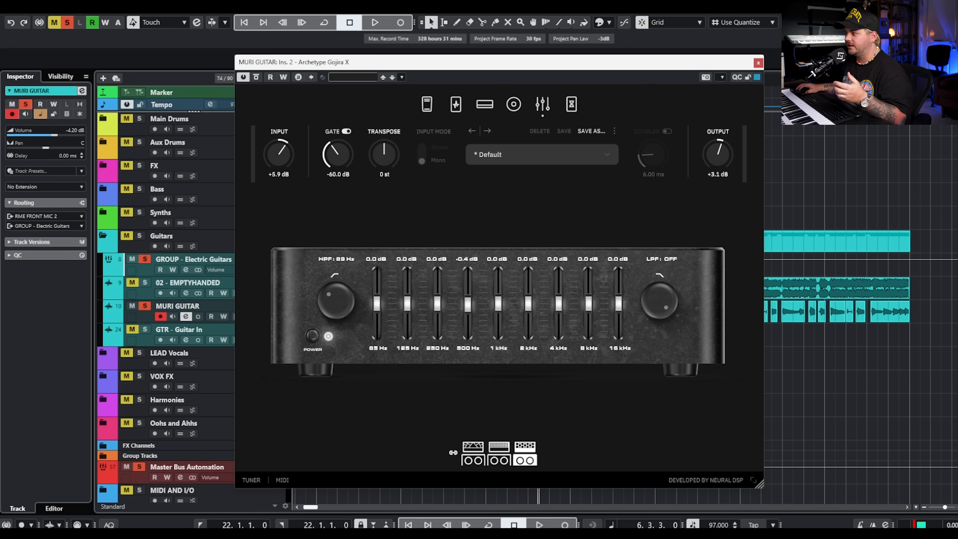
- Show the delay and reverb pedals and set the plug-in's output to -4.1 dB
left_click(571, 104)
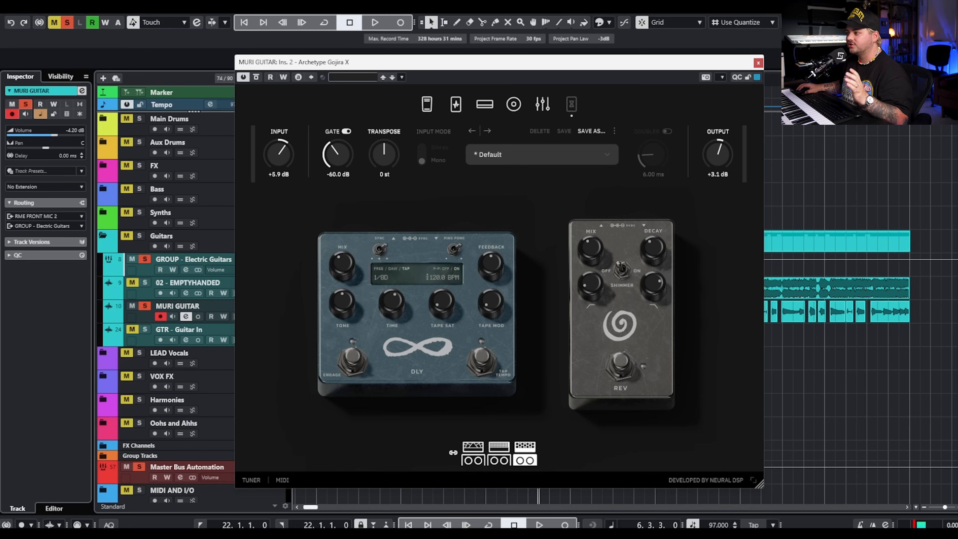
left_click_drag(714, 169, 715, 185)
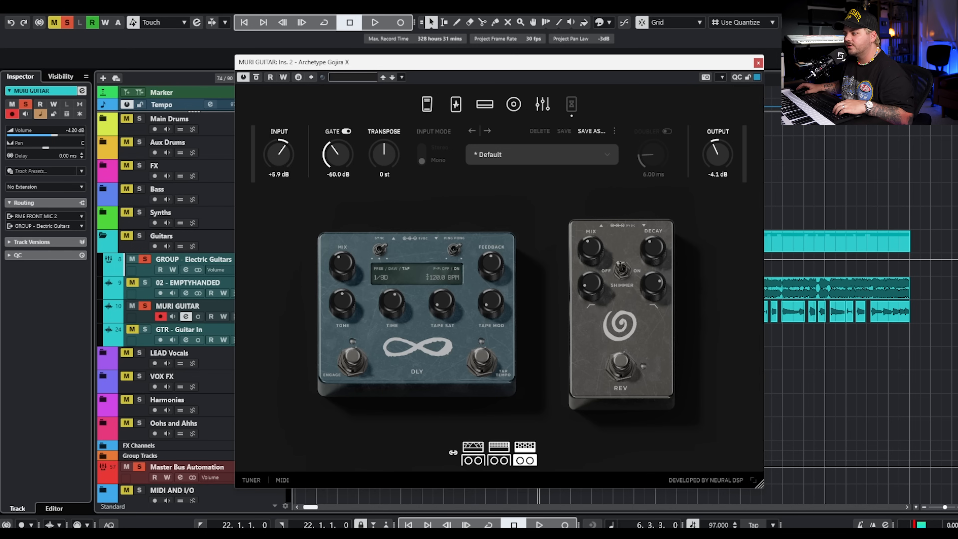
- Bring up the MO-TT plug-in window, audition its Guitar Compressed settings, and close both plug-in windows
left_click_drag(956, 84, 574, 74)
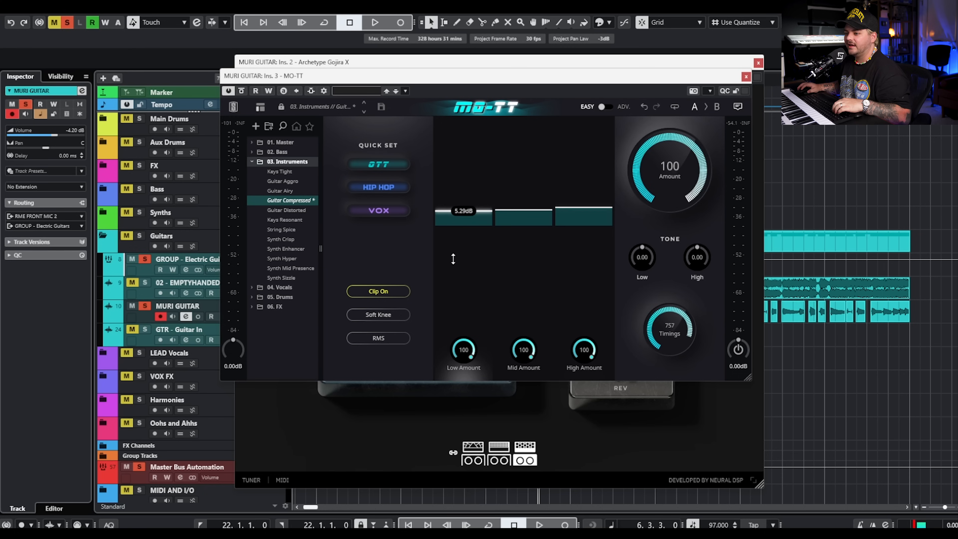
key("space")
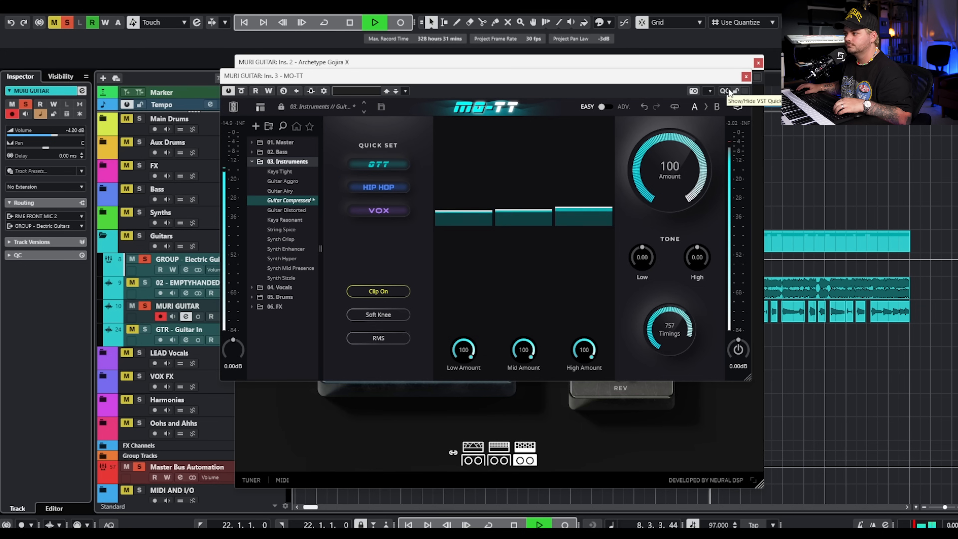
key("space")
left_click(746, 77)
left_click(758, 62)
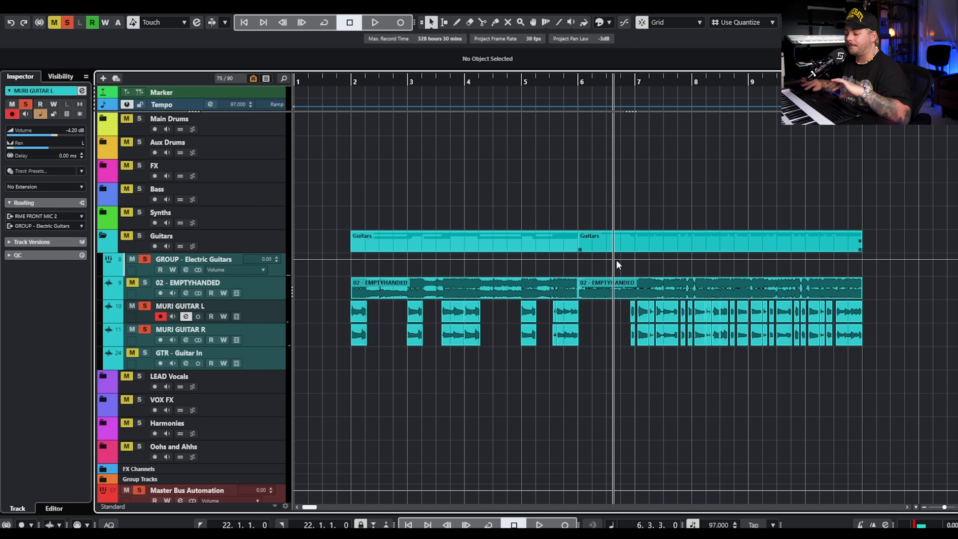
- Play the double-tracked MURI GUITAR L and R parts from bar 6 on their own
scroll(654, 358, "right", 2)
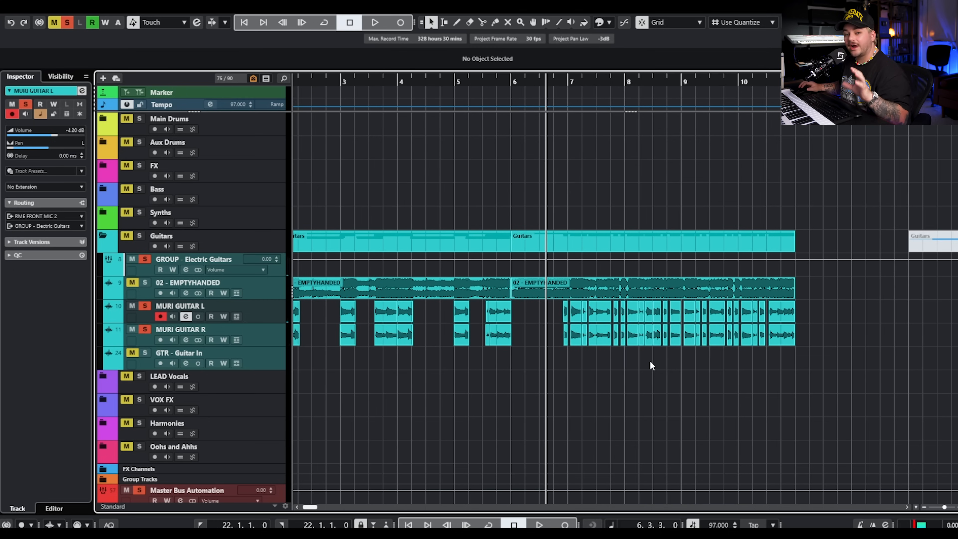
key("space")
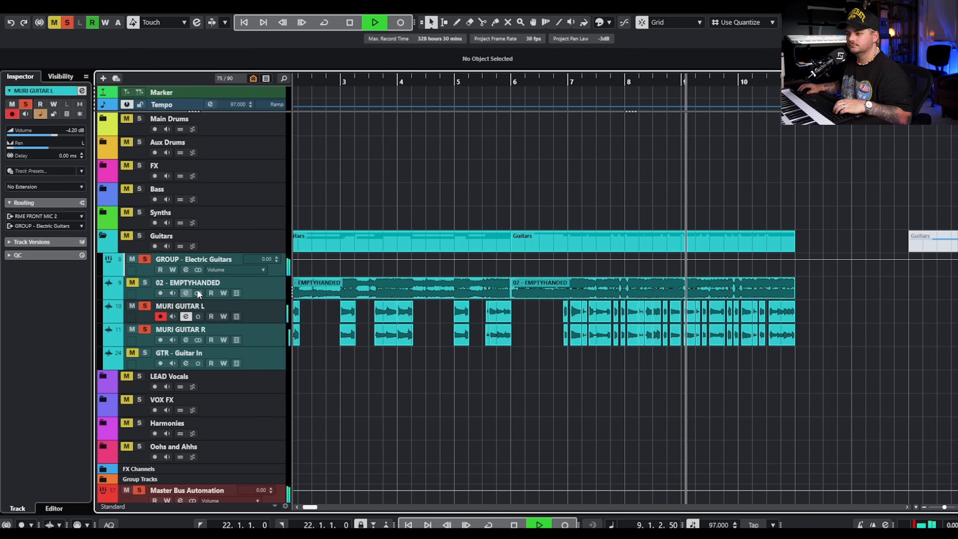
left_click(261, 337)
left_click(266, 316)
key("space")
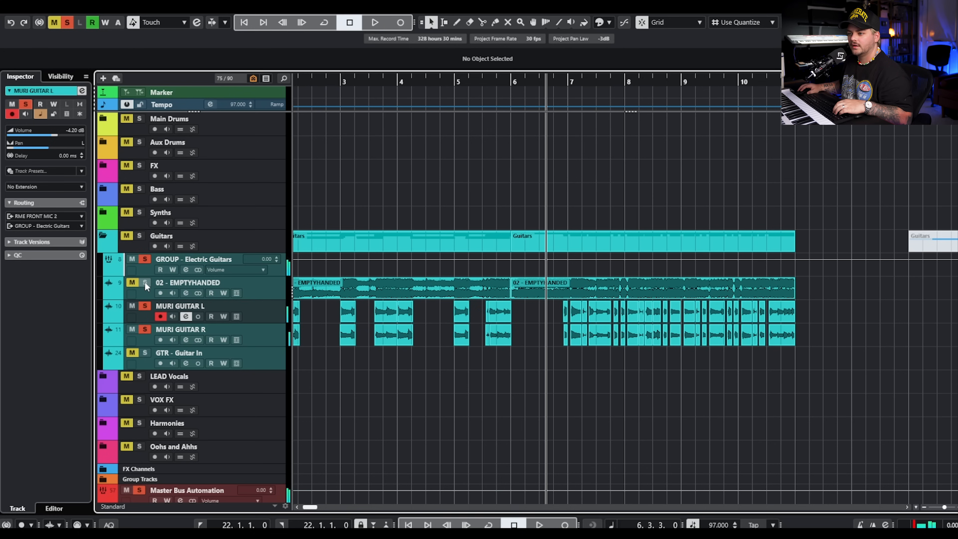
- Play the guitars together with the 02 - EMPTYHANDED reference track, and move the playhead to just before bar 2
key("space")
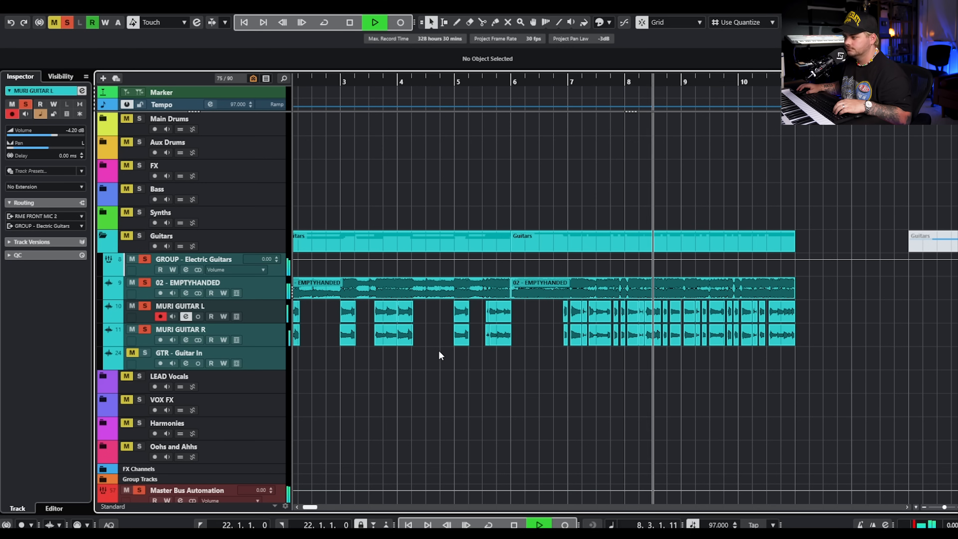
key("space")
scroll(431, 396, "down", 2)
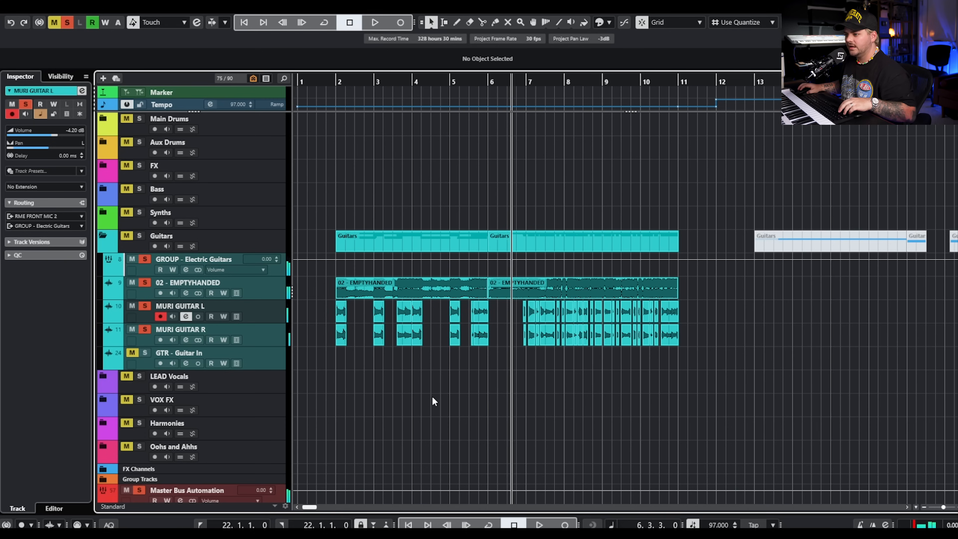
left_click(327, 84)
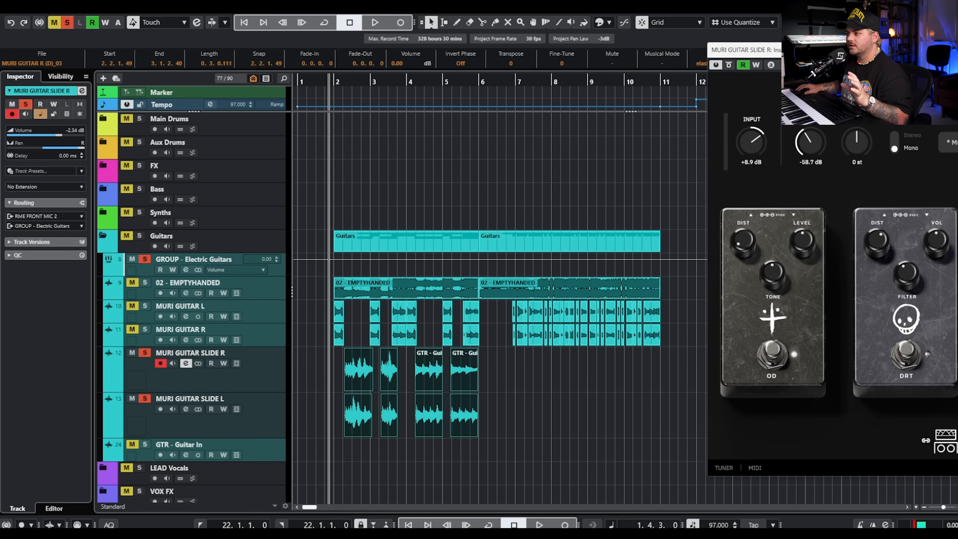
- Bring the Archetype Gojira X window of MURI GUITAR SLIDE R fully into view, inspect its WOW and OCT pedals, and close it
left_click_drag(939, 49, 409, 46)
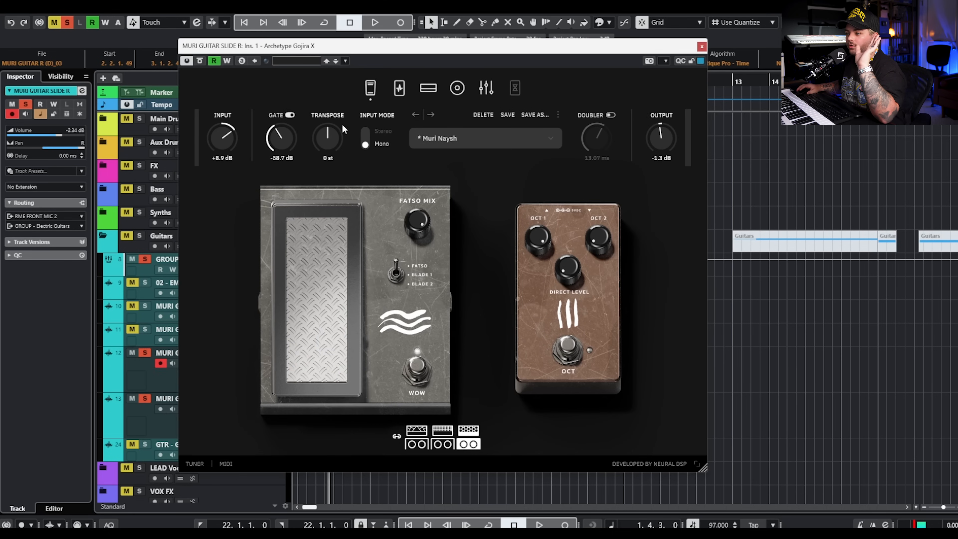
left_click(700, 46)
scroll(409, 221, "up", 4)
scroll(410, 197, "left", 3)
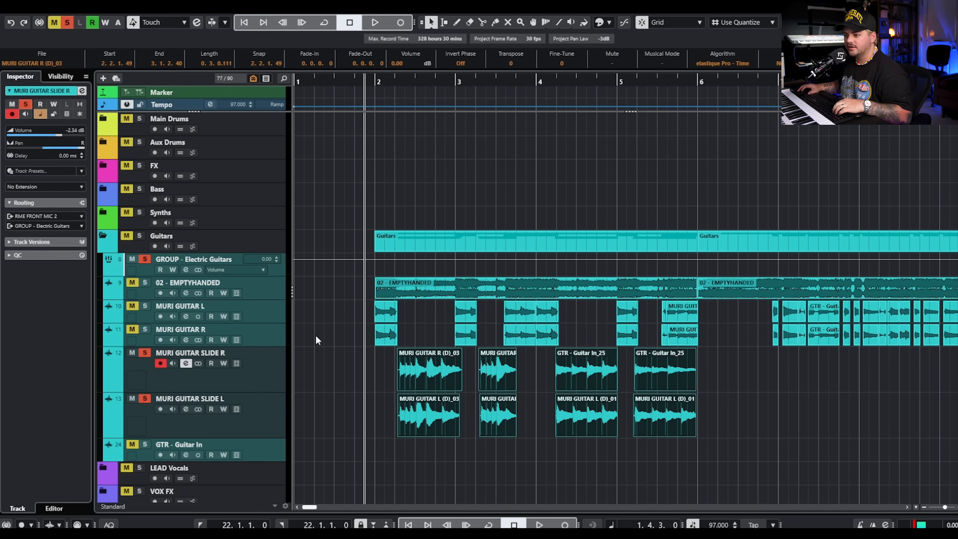
- Show the used automation lanes on the tracks, including the WOW Pedal lanes of the slide guitars
left_click(184, 22)
left_click(186, 32)
left_click(197, 22)
left_click(214, 149)
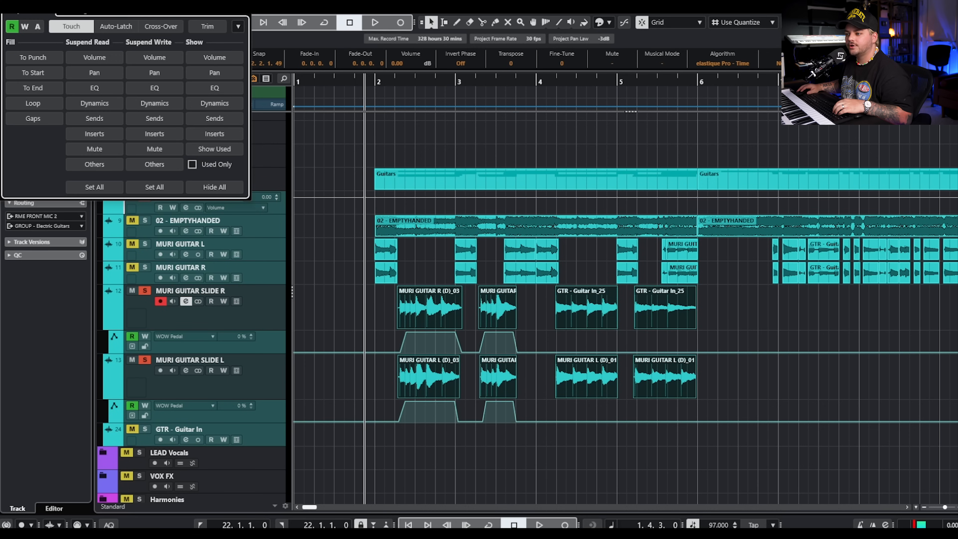
left_click(242, 7)
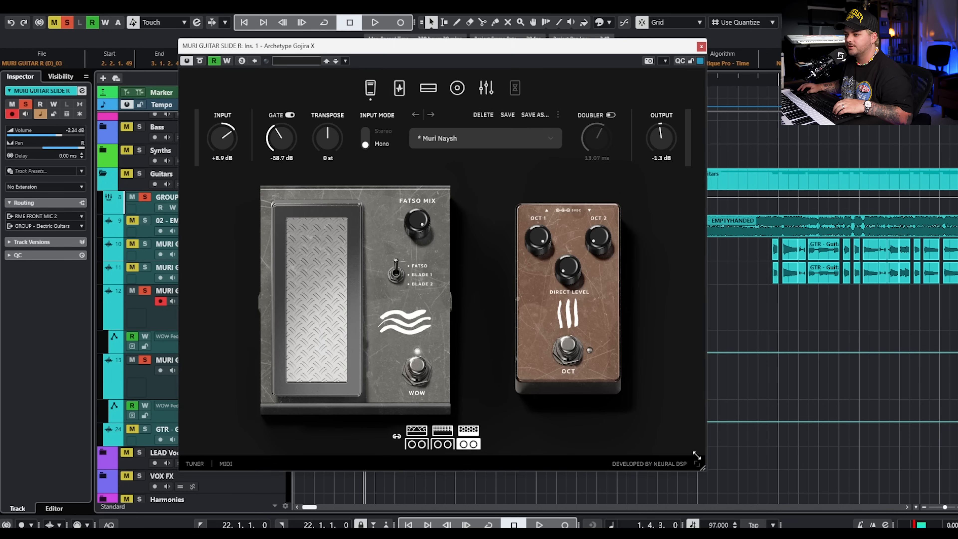
- Shrink and reposition the MURI GUITAR SLIDE R plug-in window, and play the slide guitars with their WOW Pedal automation
left_click_drag(693, 465, 554, 354)
left_click_drag(452, 48, 601, 43)
key("space")
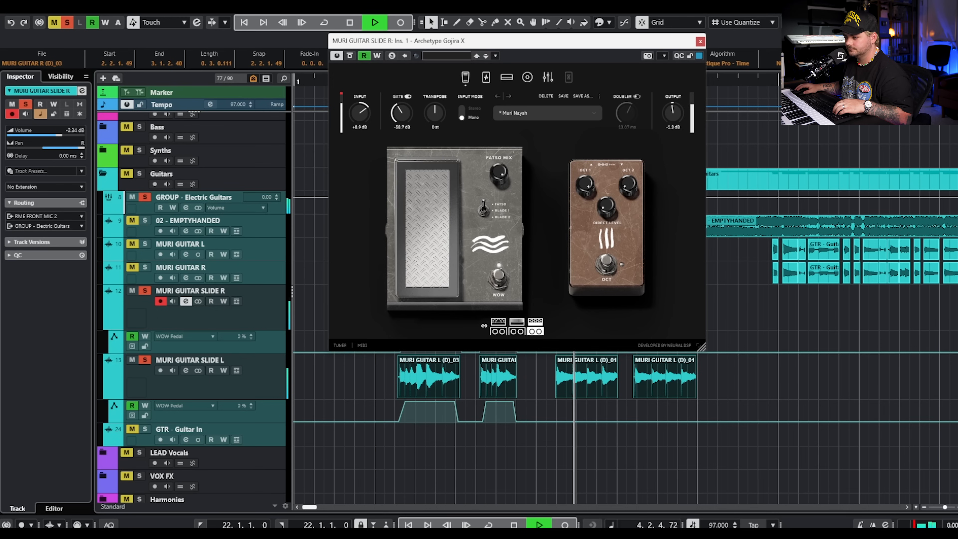
key("space")
- Select the last two MURI GUITAR SLIDE L clips, and solo the Guitars folder to play all its guitars together
left_click_drag(730, 384, 601, 376)
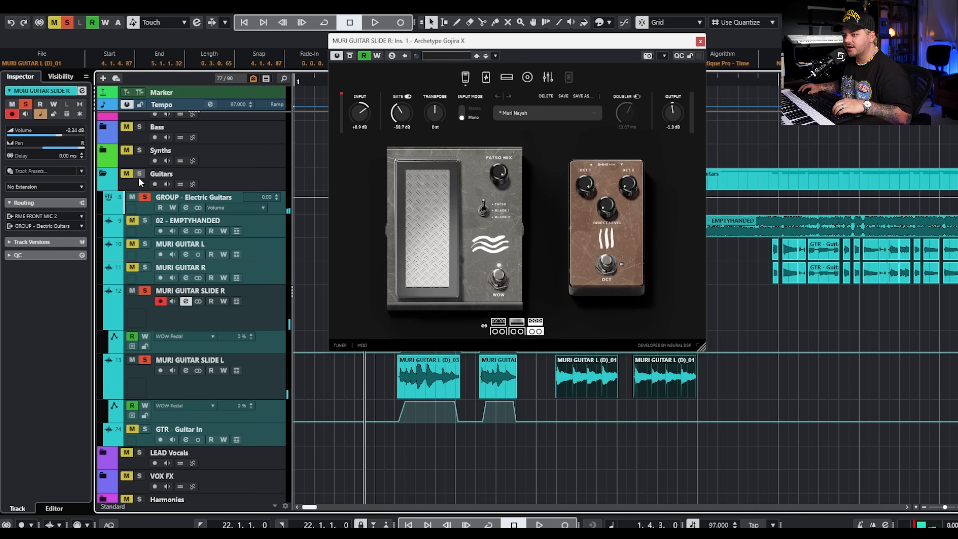
left_click(140, 182)
left_click(140, 173)
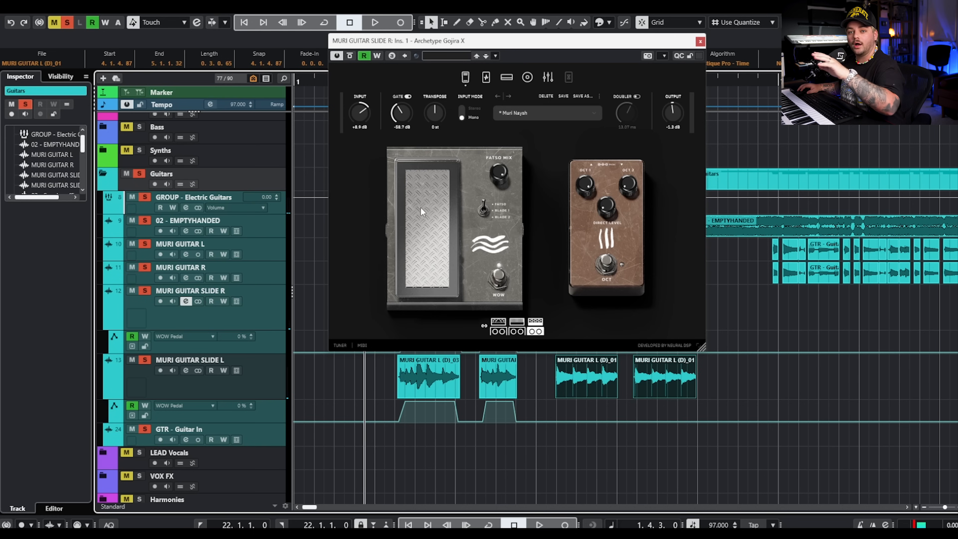
key("space")
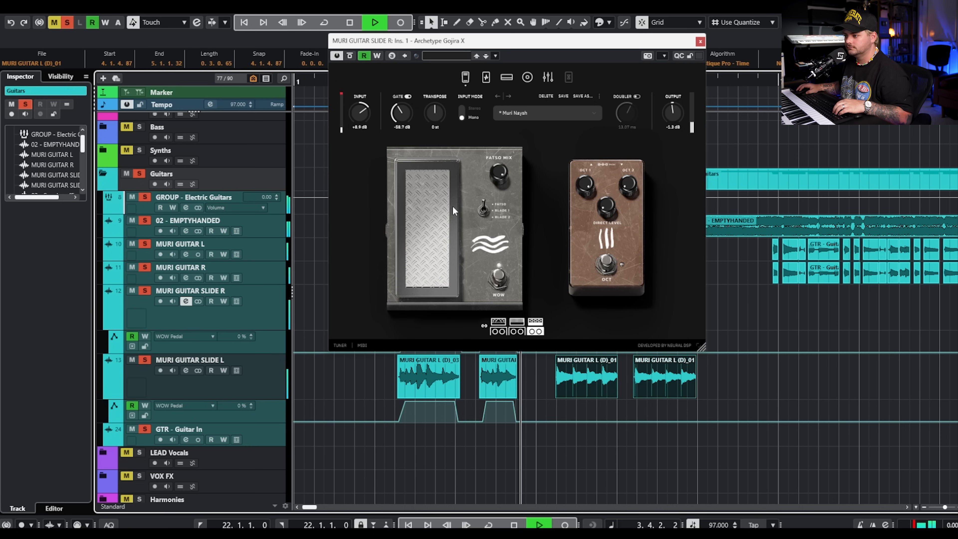
key("space")
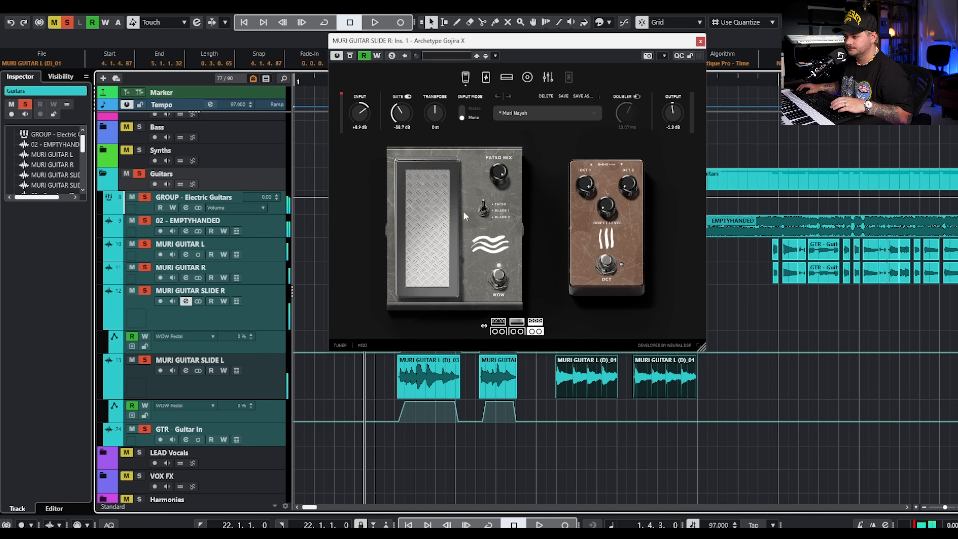
- Close the Archetype Gojira X window, and move aside and close the Archetype Cory Wong window of KNOX SNEAKERS 2
left_click(699, 41)
key("g")
key("g")
key("g")
key("g")
key("h")
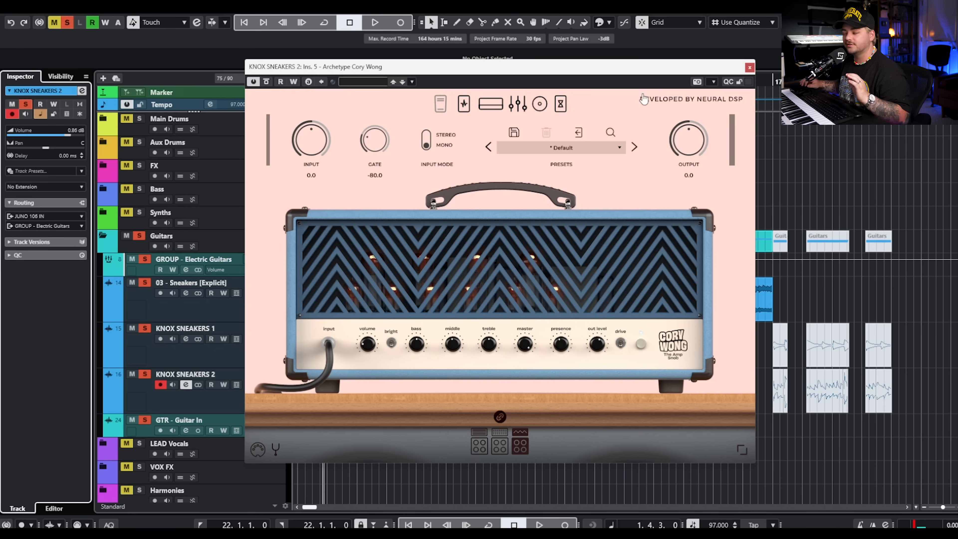
left_click_drag(693, 74, 704, 71)
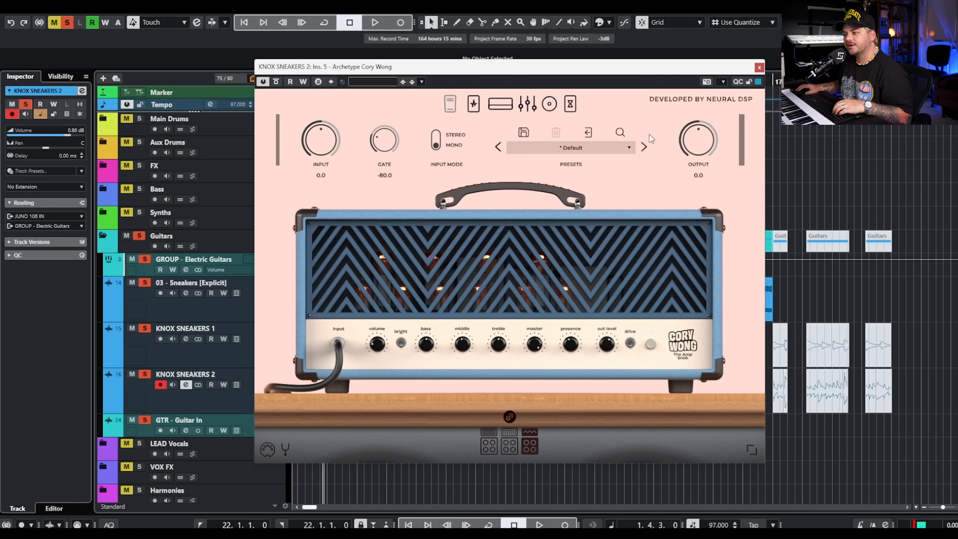
left_click(759, 69)
- Play the 03 - Sneakers [Explicit] reference clip from bar 13
left_click(657, 80)
key("space")
left_click(759, 68)
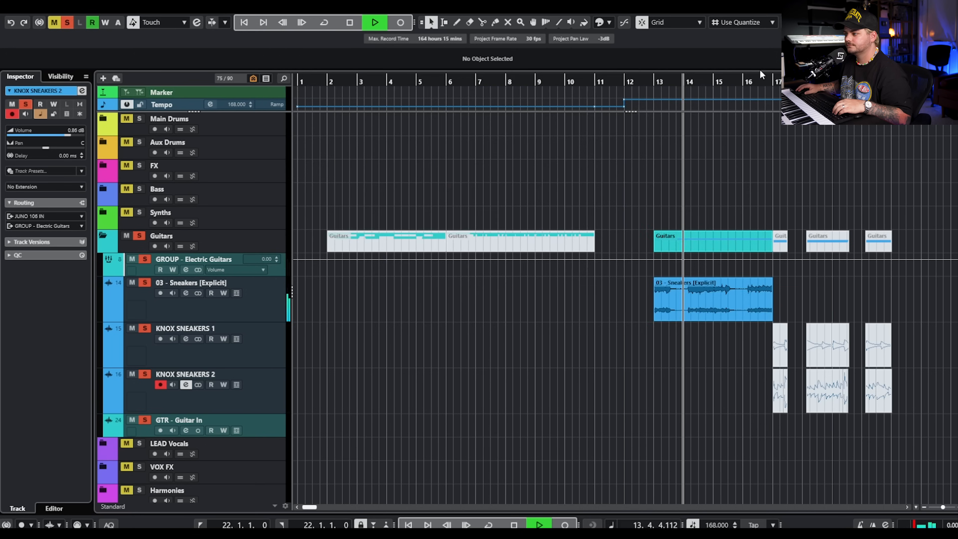
scroll(651, 205, "right", 3)
scroll(651, 199, "up", 3)
scroll(648, 199, "right", 2)
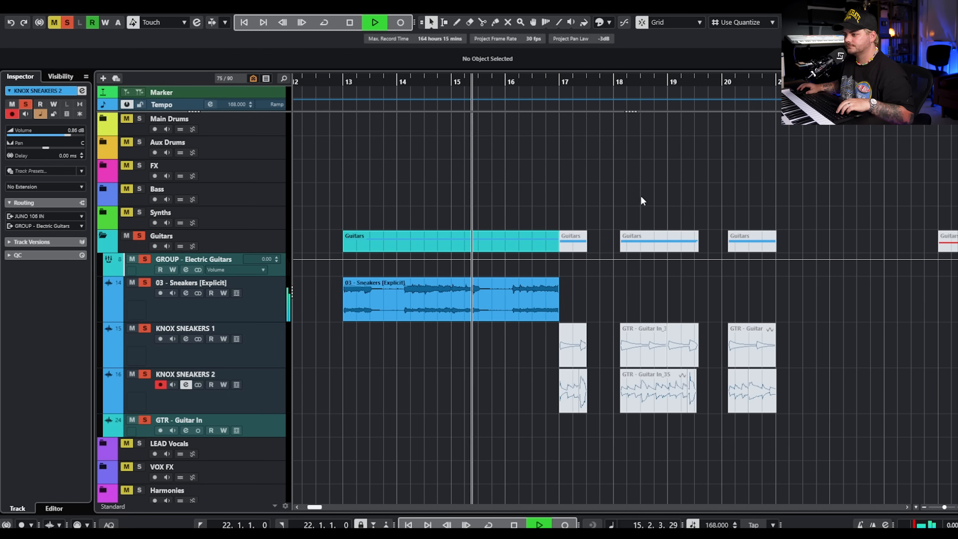
scroll(656, 196, "down", 2)
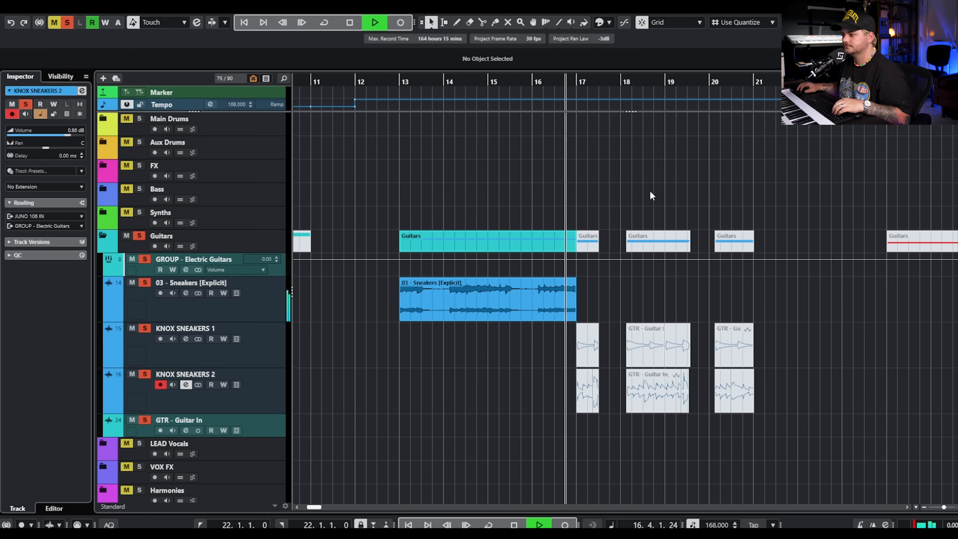
key("space")
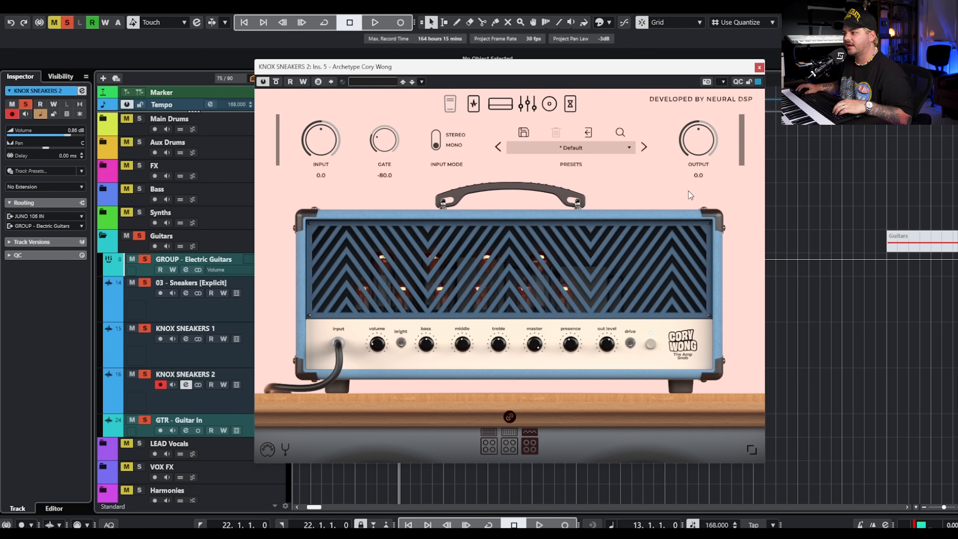
- Close the Archetype Cory Wong window and unmute the three clips on the KNOX SNEAKERS 2 track
left_click(758, 68)
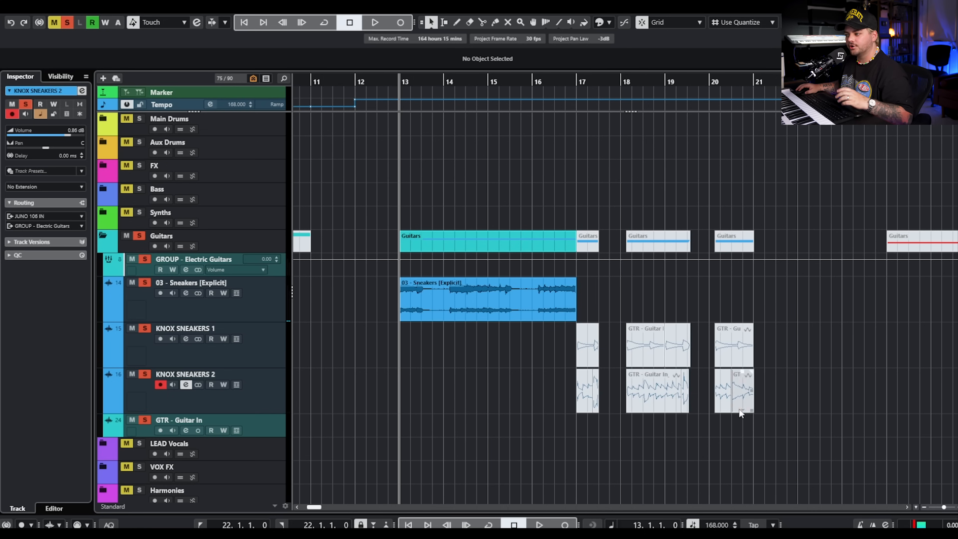
left_click_drag(778, 416, 534, 338)
left_click_drag(538, 457, 773, 388)
left_click(772, 386)
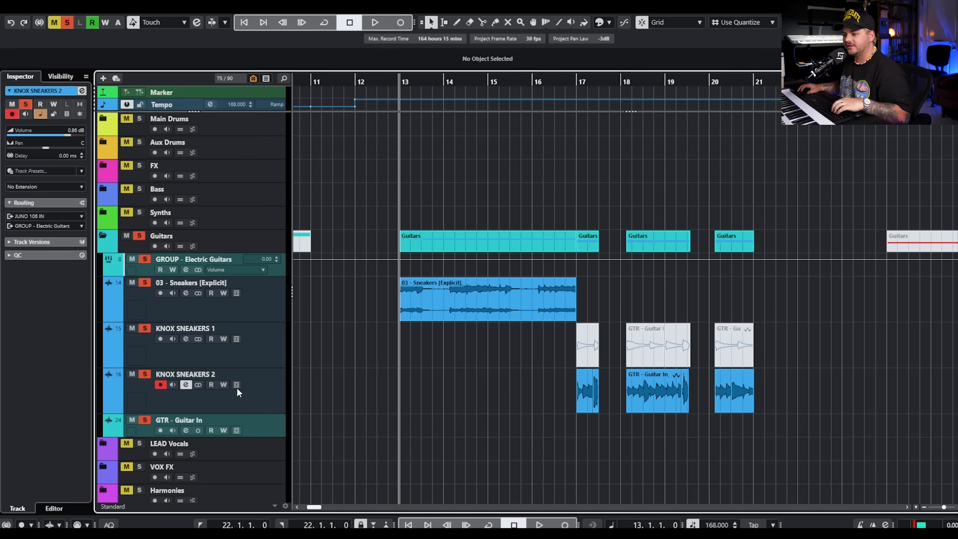
- Place the playhead at bar 17 and play the KNOX SNEAKERS 2 guitar with its Archetype Cory Wong amp on view
scroll(598, 215, "up", 3, "ctrl")
left_click(571, 80)
scroll(609, 328, "down", 3, "ctrl")
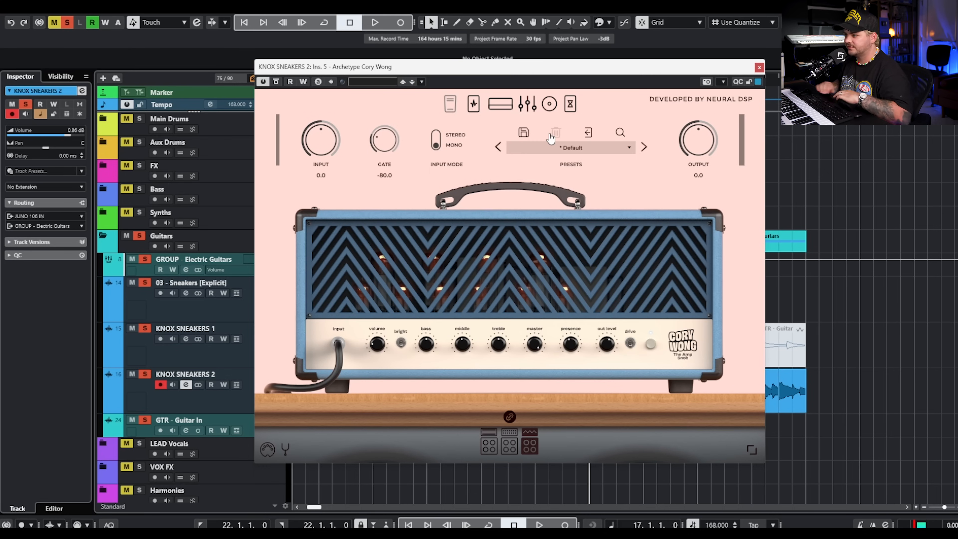
key("space")
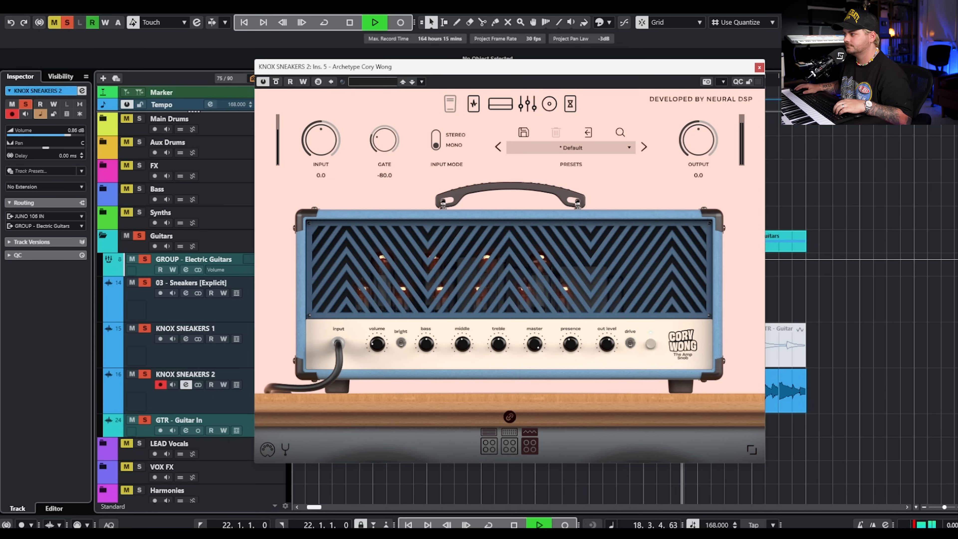
key("space")
- Show the plug-in's pedals and play the KNOX SNEAKERS 2 guitar to hear the 4th Position Compressor
left_click(473, 109)
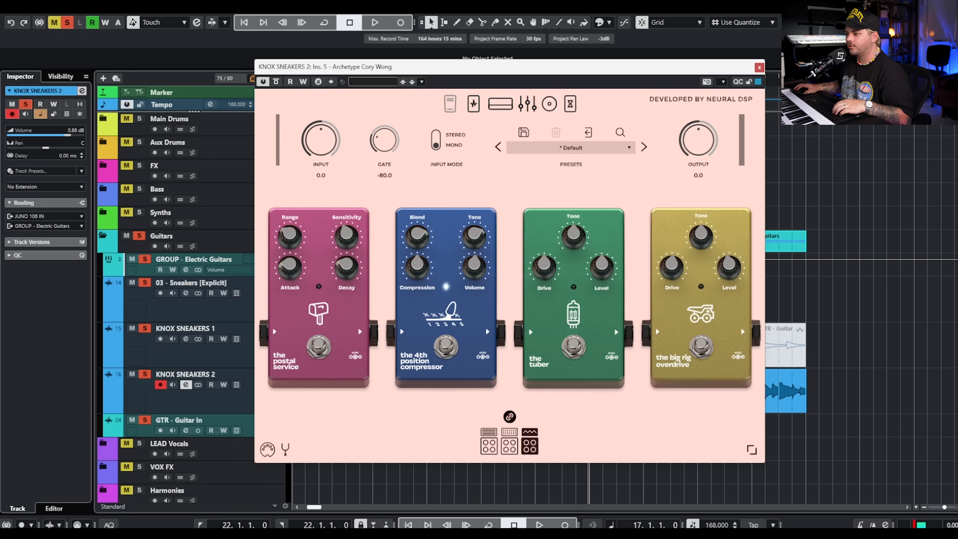
key("space")
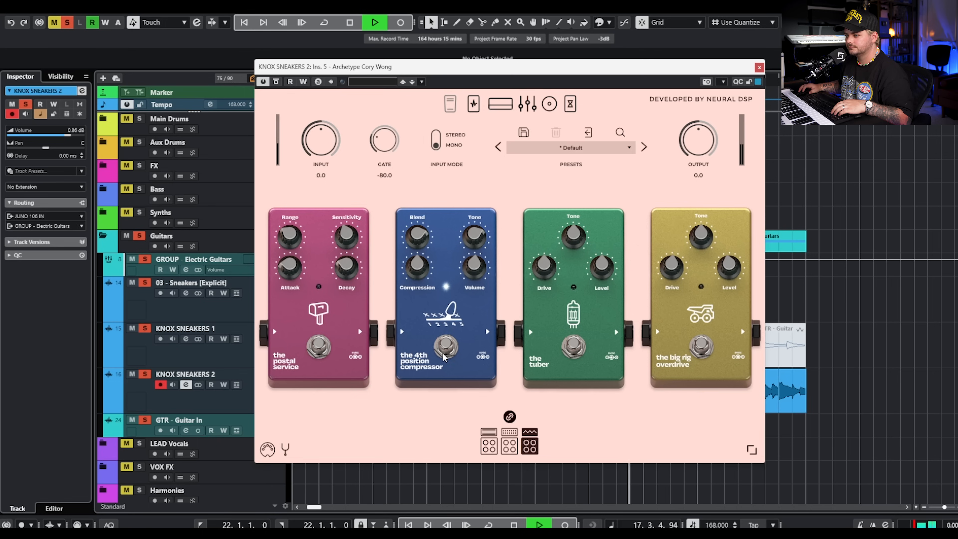
key("space")
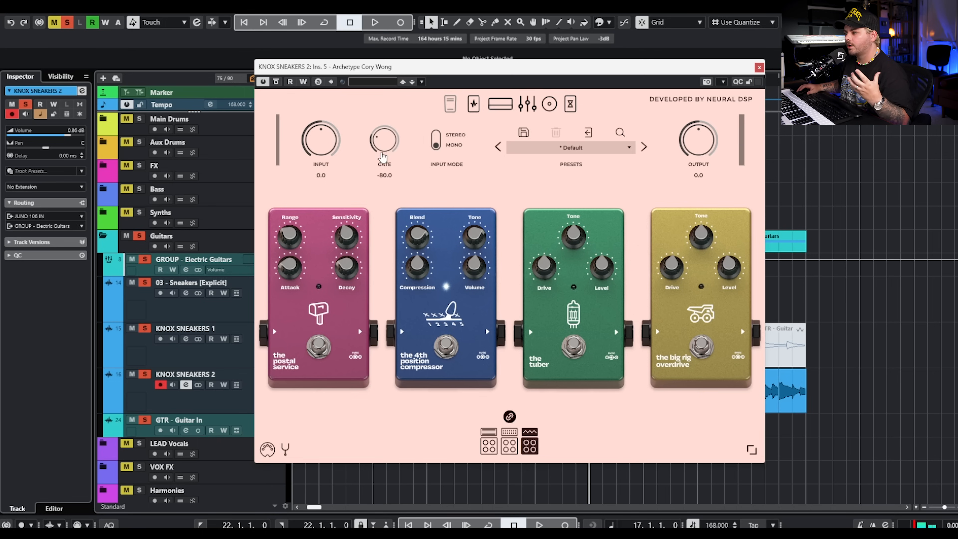
- Return to the plug-in's amp, set the output to -1.7, and play the guitar to hear it
left_click(498, 110)
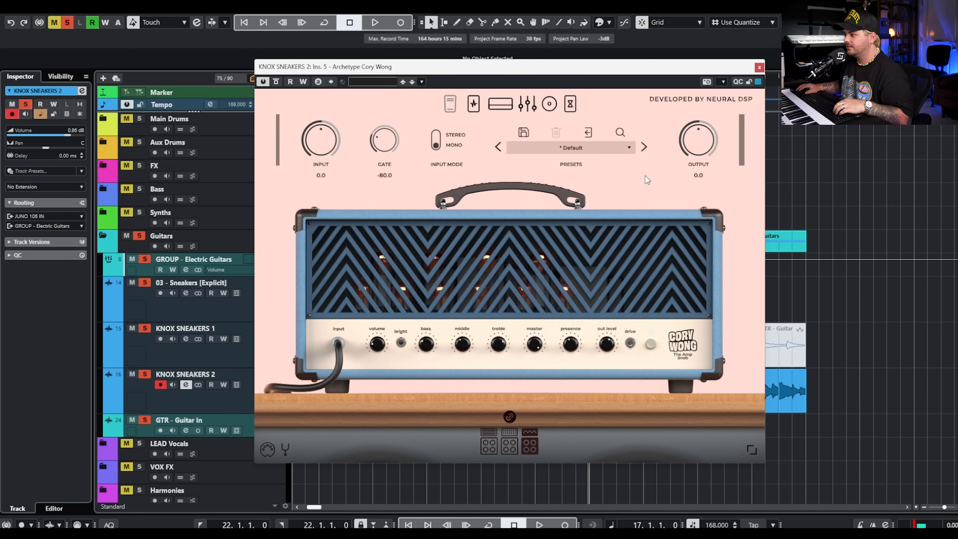
left_click_drag(685, 150, 684, 147)
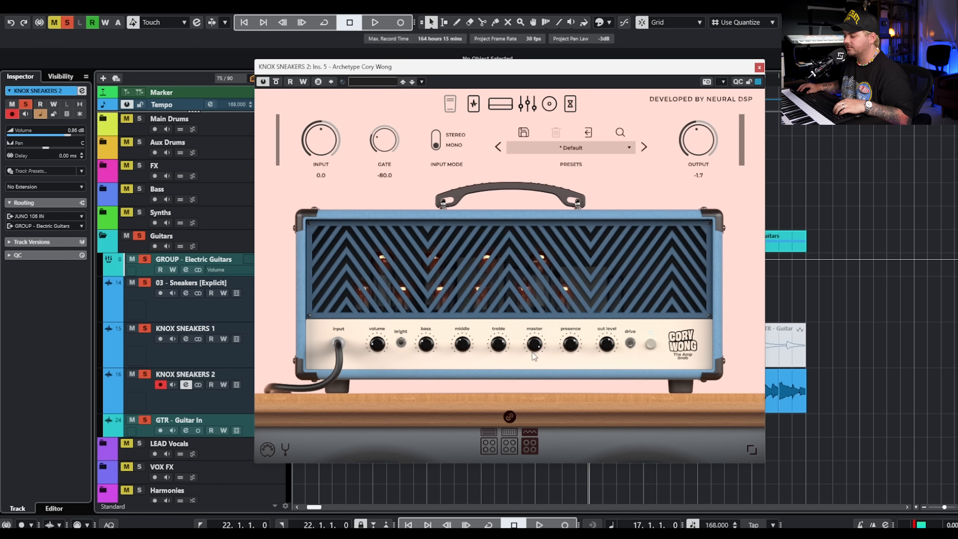
key("space")
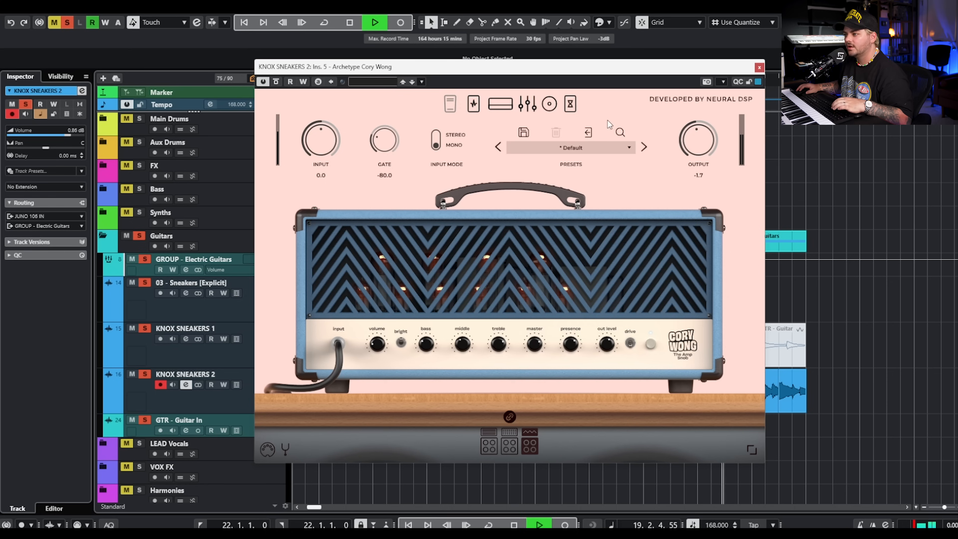
key("space")
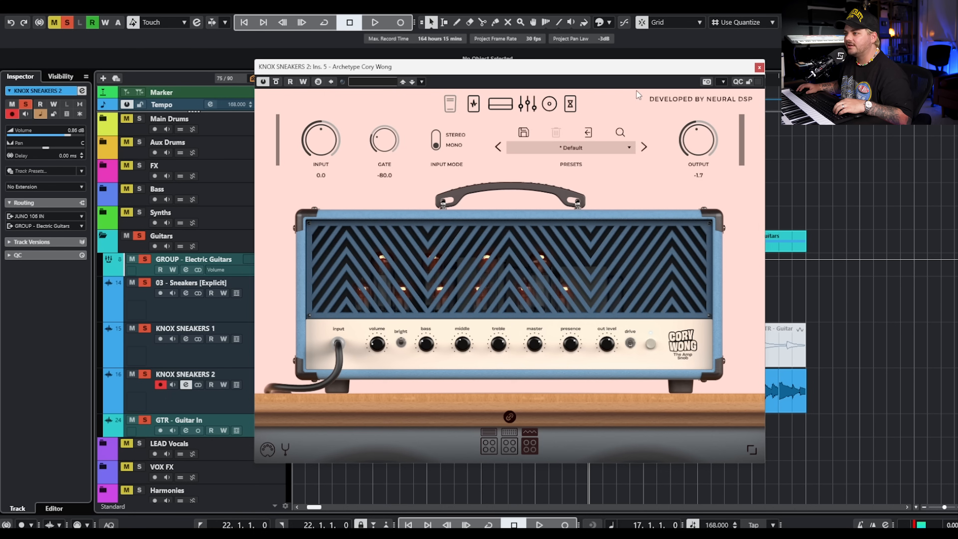
- Show the pedals of Archetype Cory Wong again and play the project from bar 16
left_click(472, 104)
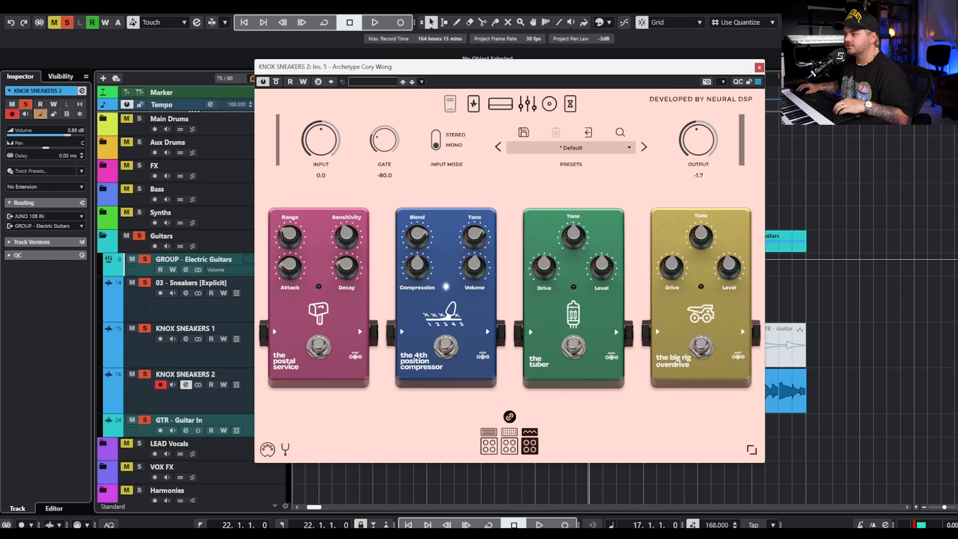
key("space")
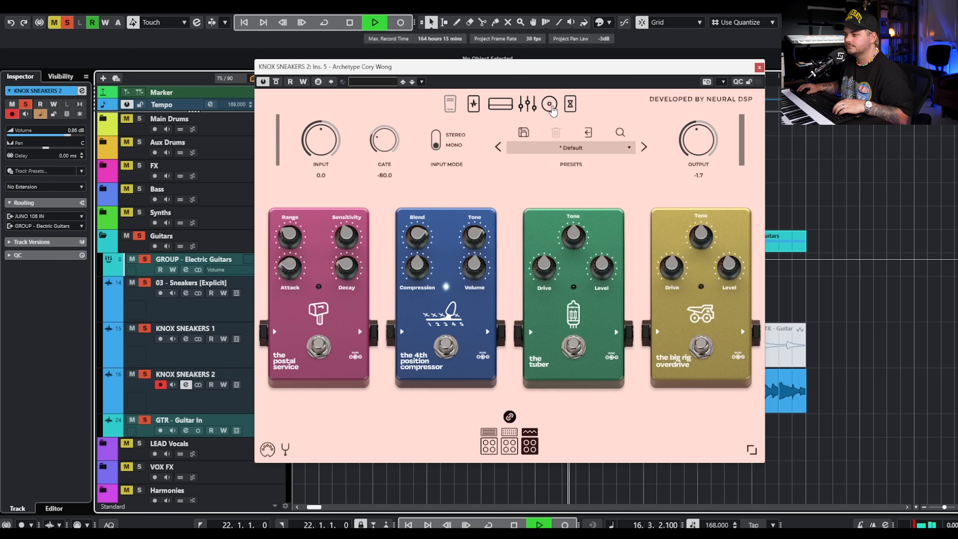
key("space")
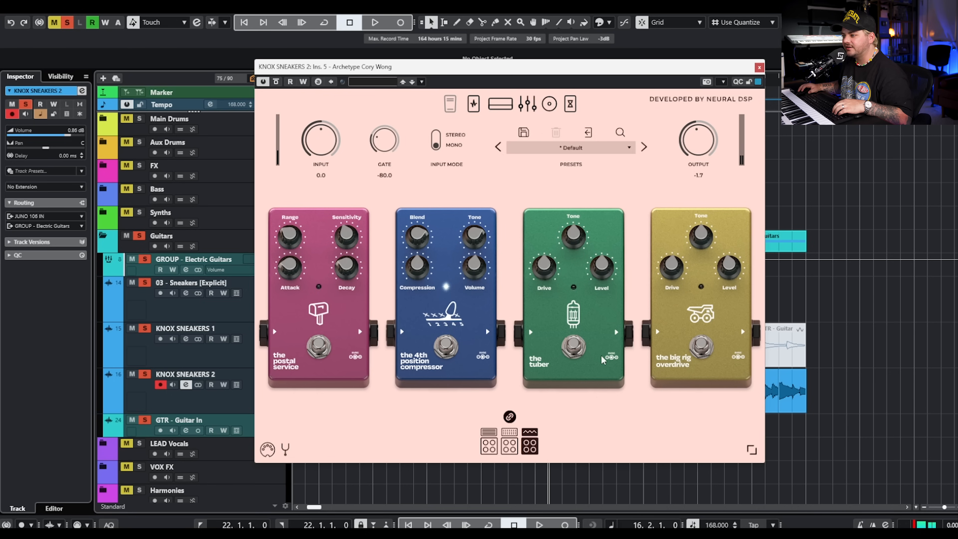
- Switch on the Tuber overdrive pedal and play the KNOX SNEAKERS 2 guitar to hear it
left_click(568, 346)
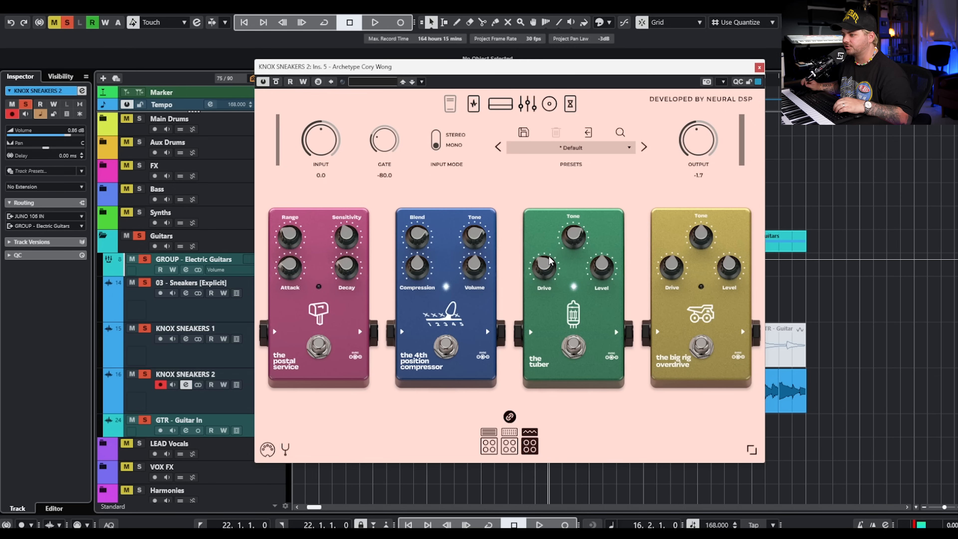
key("space")
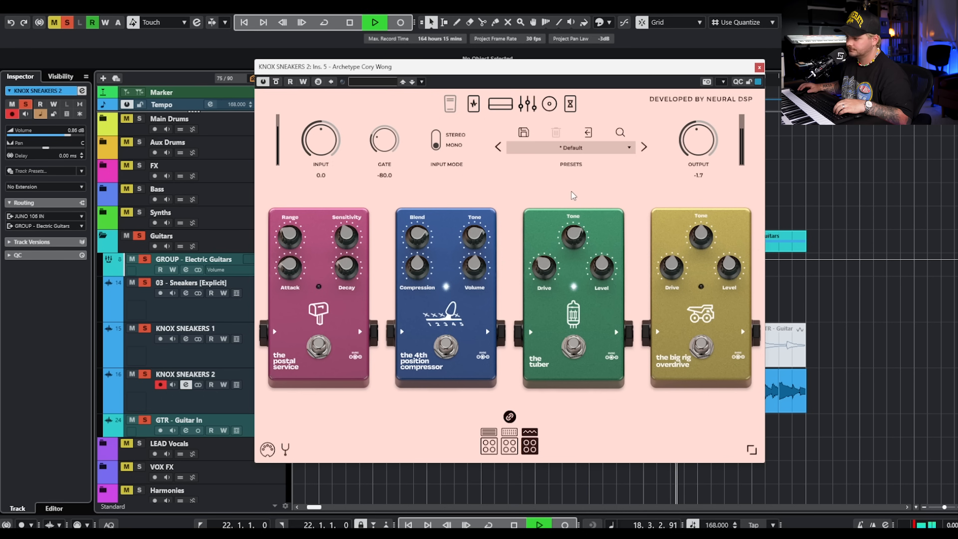
key("space")
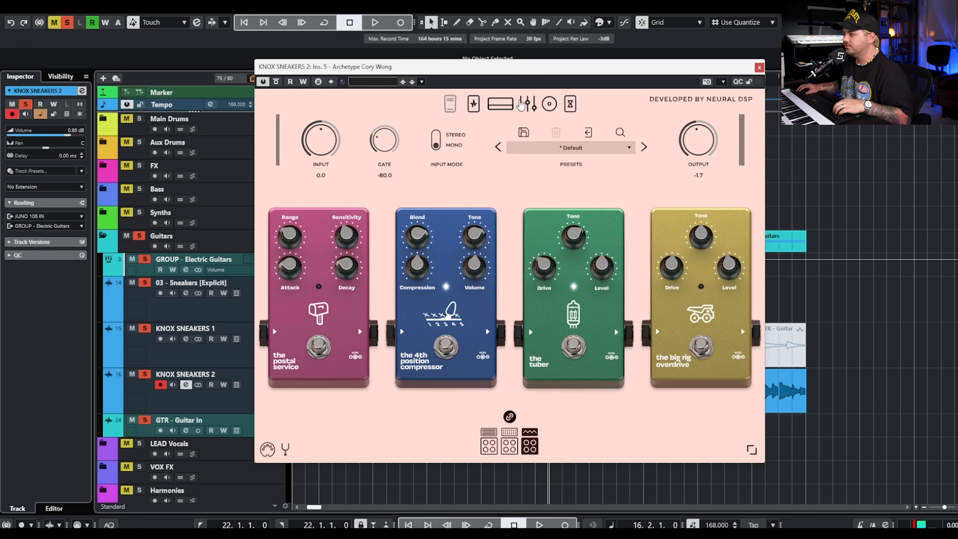
- Show the plug-in's graphic EQ and set 1 kHz to -0.4 dB and 8 kHz to 1.0 dB while the guitar plays
left_click(527, 104)
left_click_drag(400, 305, 453, 309)
key("space")
left_click_drag(545, 307, 509, 307)
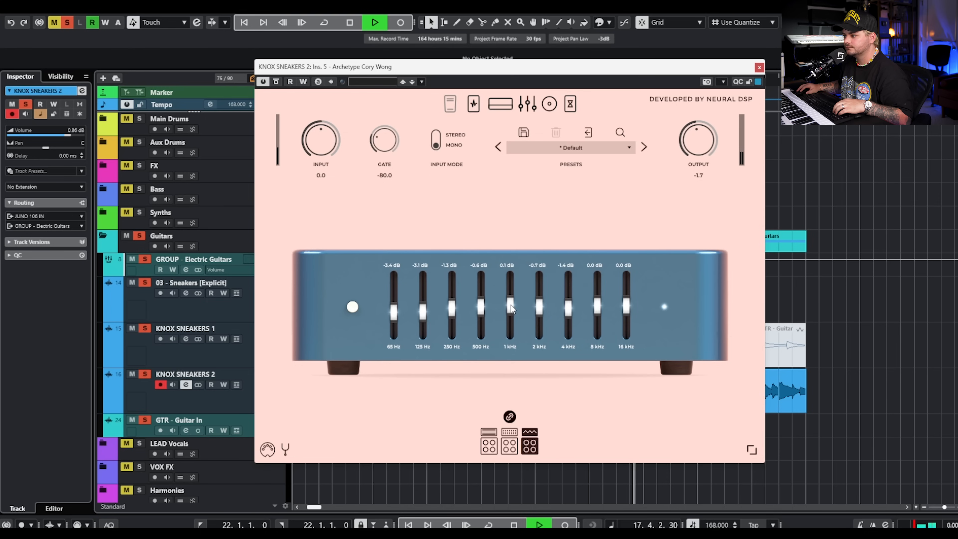
left_click_drag(597, 309, 599, 306)
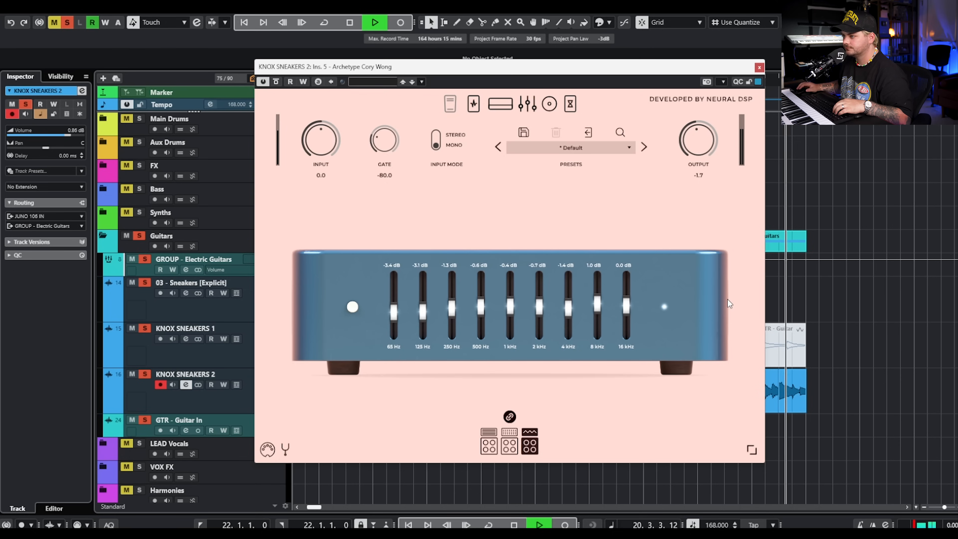
key("space")
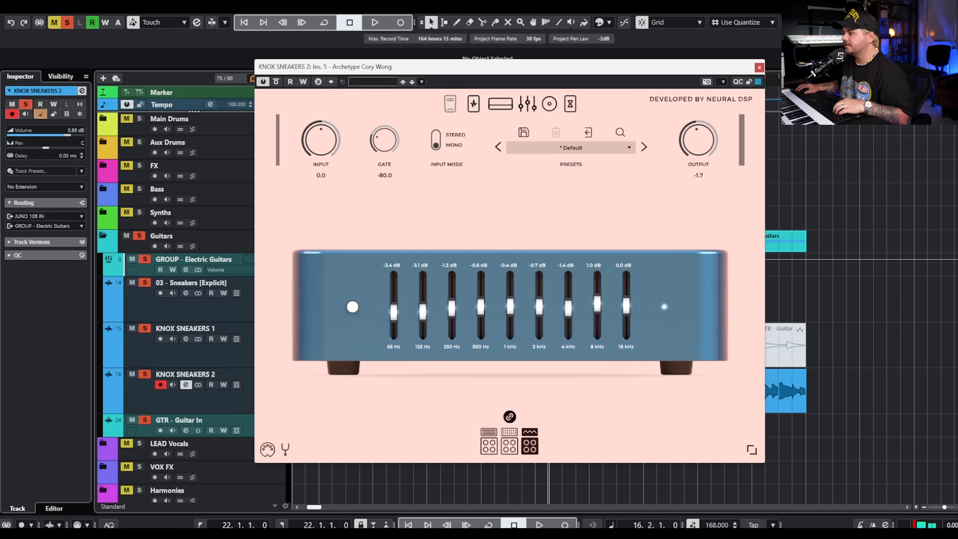
- Show the cabinet section with its Ribbon 121 microphone and play the guitar through it
left_click(549, 104)
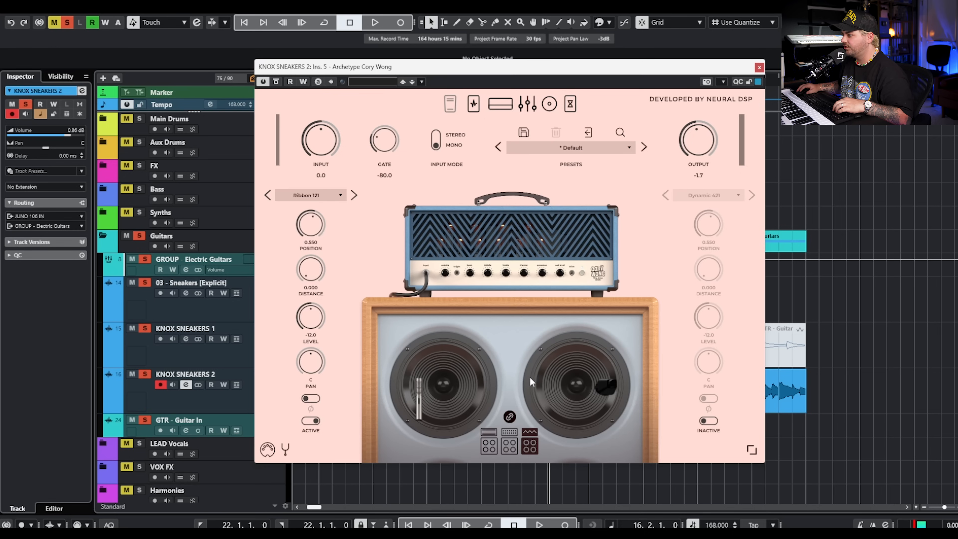
key("space")
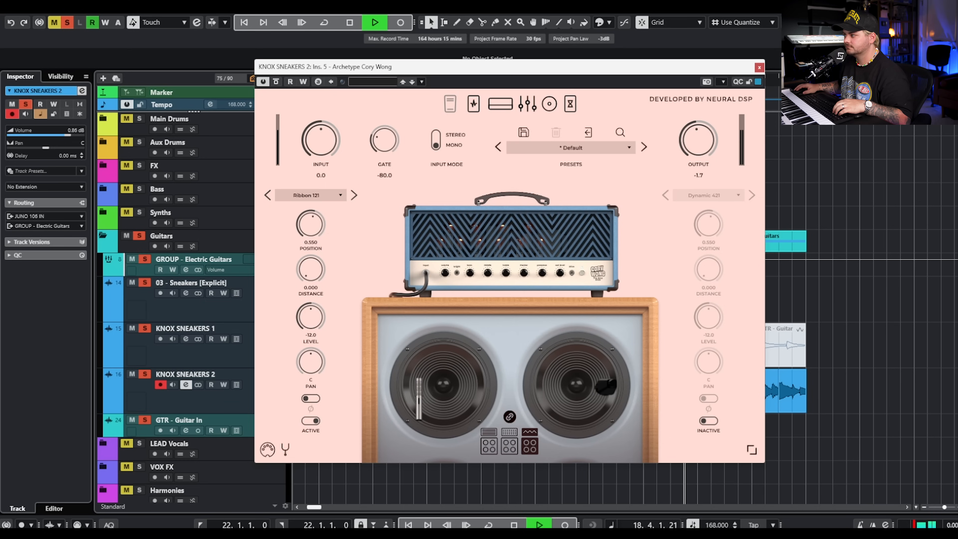
key("space")
- Show the time-based effects, switch on The 80s pedal, play the guitar with it, and close Archetype Cory Wong
left_click(569, 103)
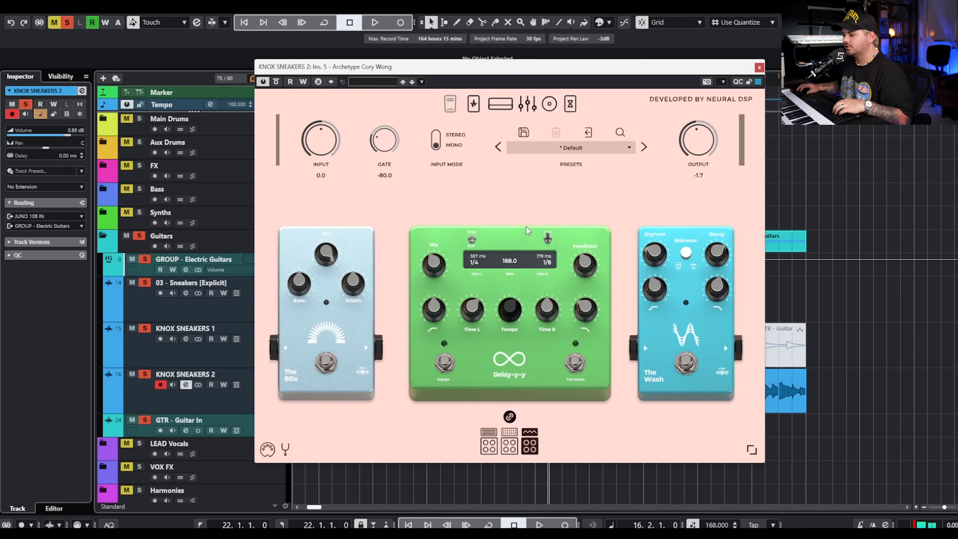
left_click(325, 363)
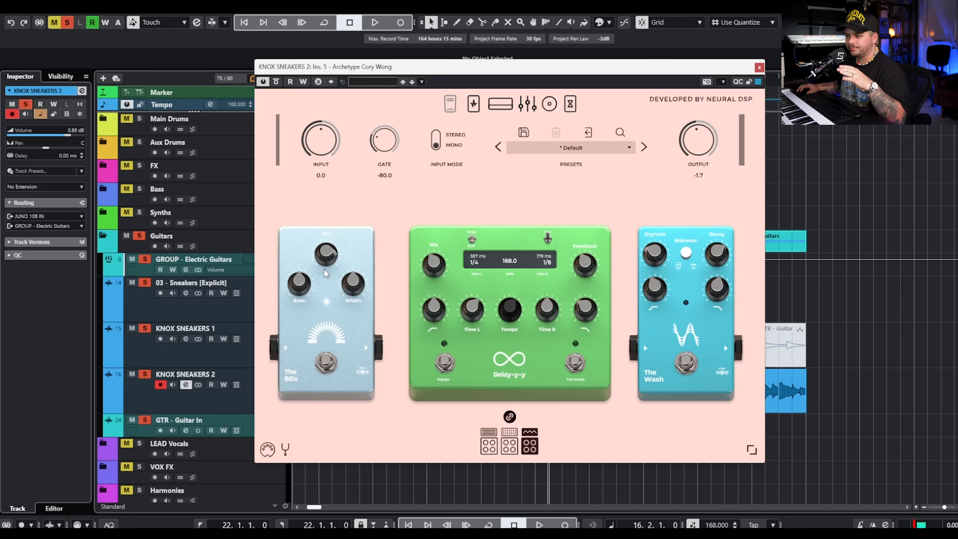
left_click_drag(286, 303, 283, 319)
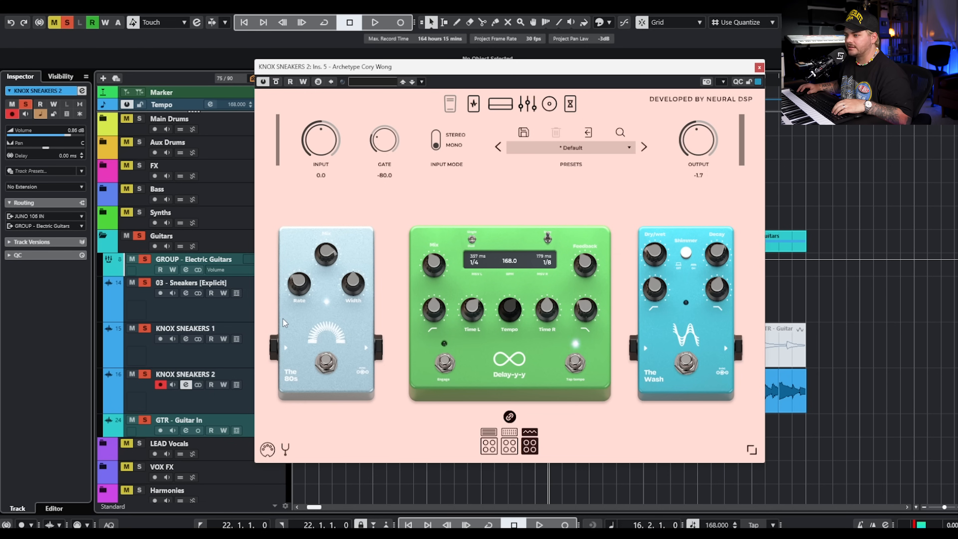
left_click_drag(354, 286, 382, 242)
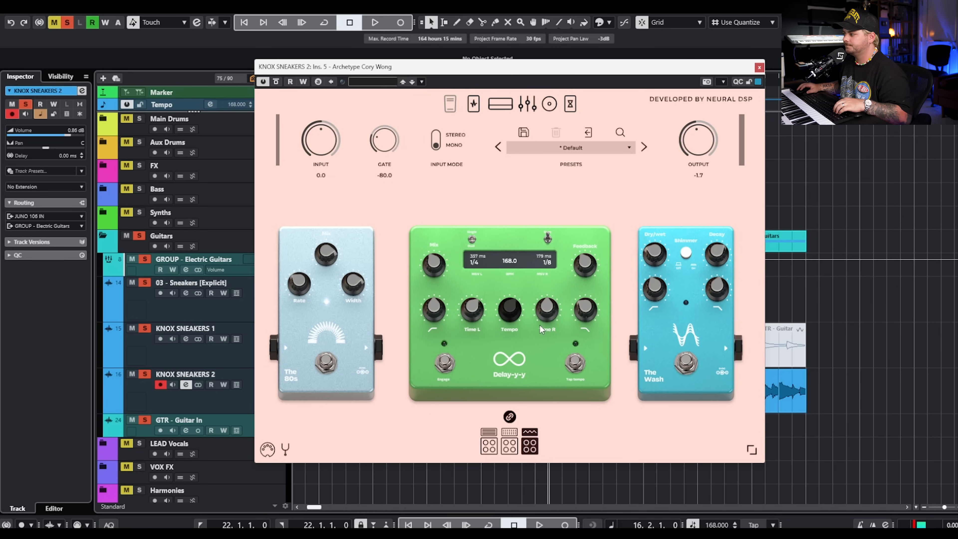
key("space")
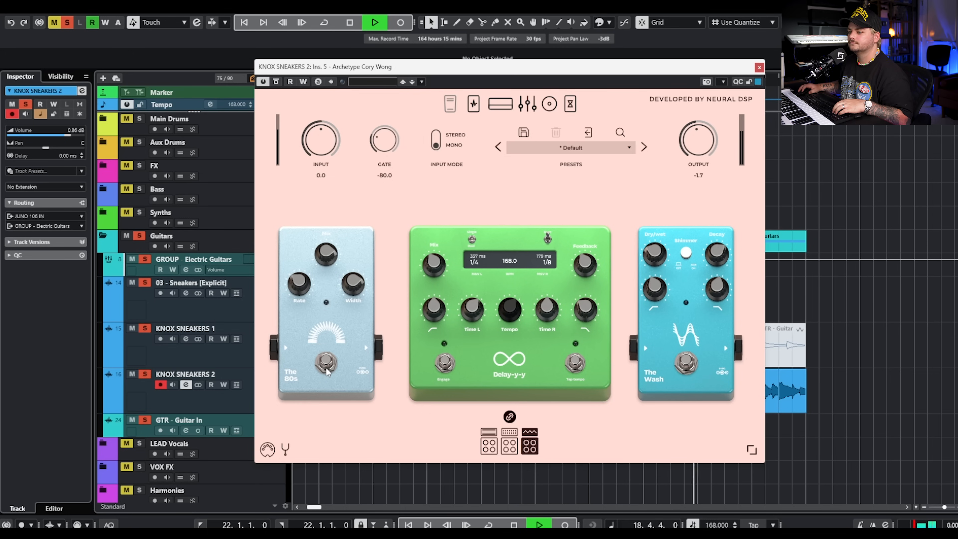
key("space")
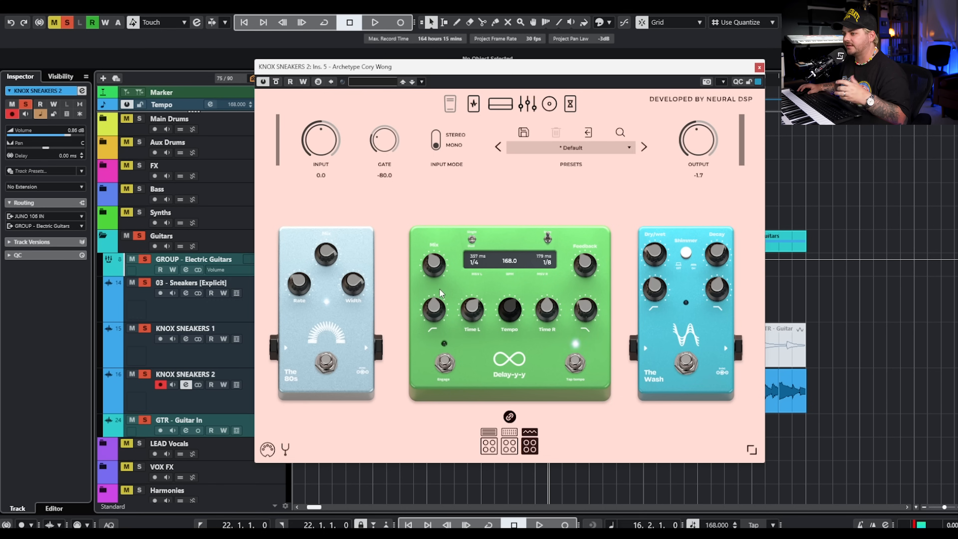
left_click(759, 68)
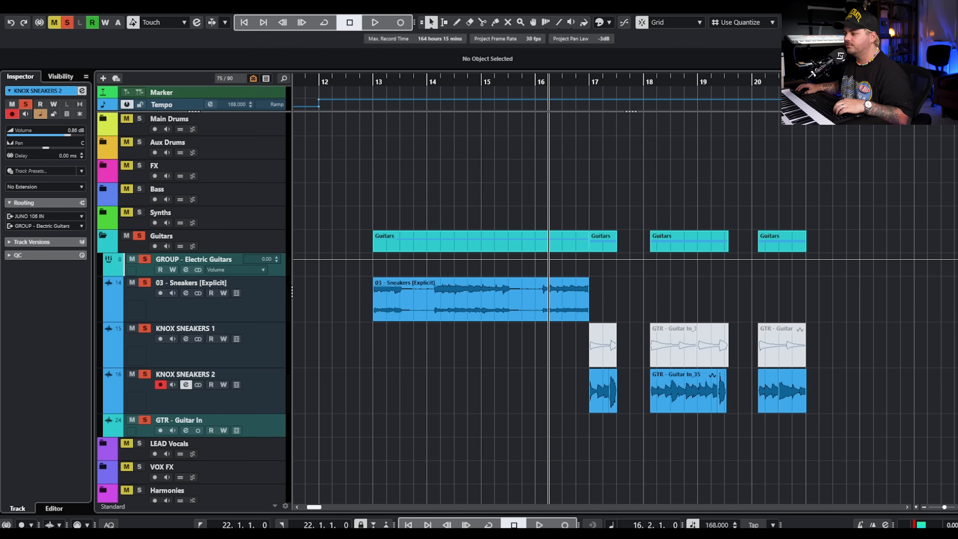
- Show the Repeater delay on KNOX SNEAKERS 2, play the guitar through its Double S preset, and close it
left_click_drag(853, 140, 240, 84)
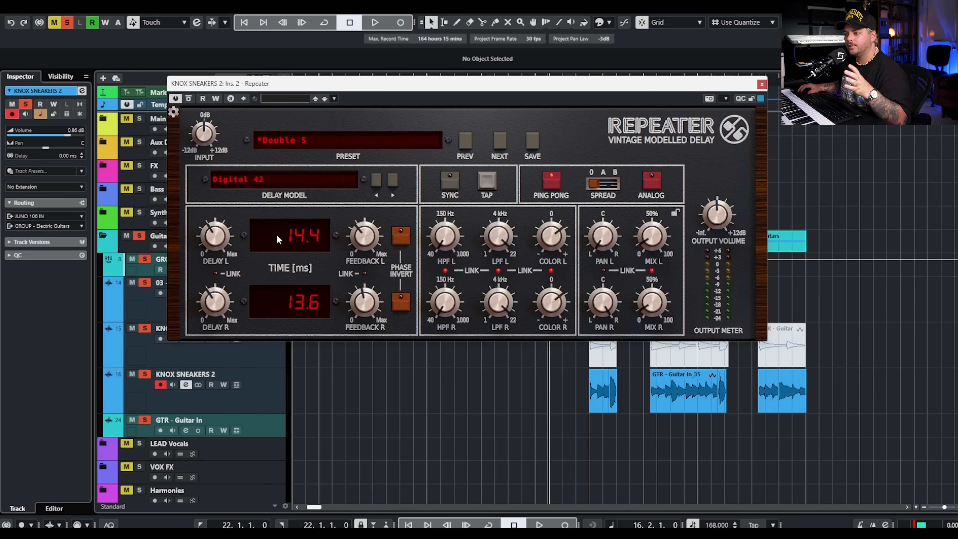
key("space")
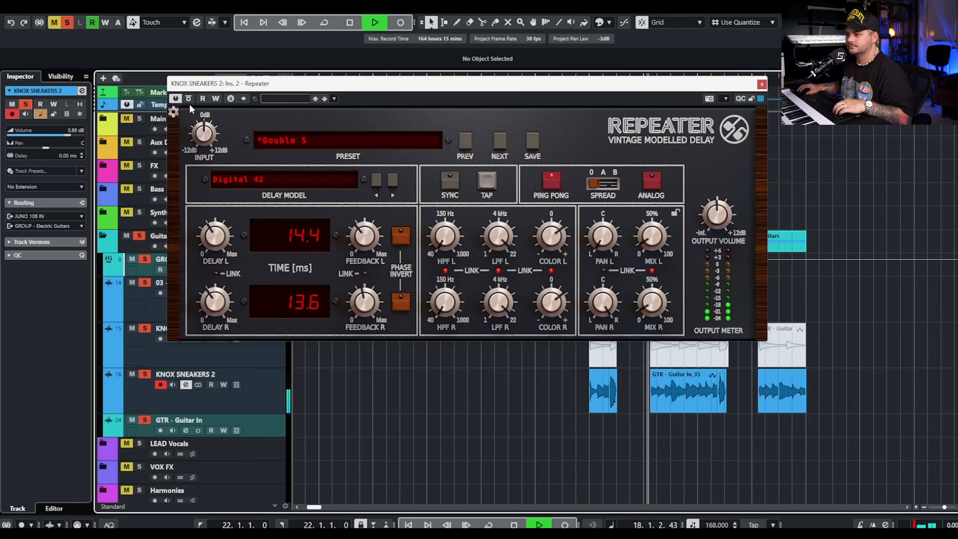
key("space")
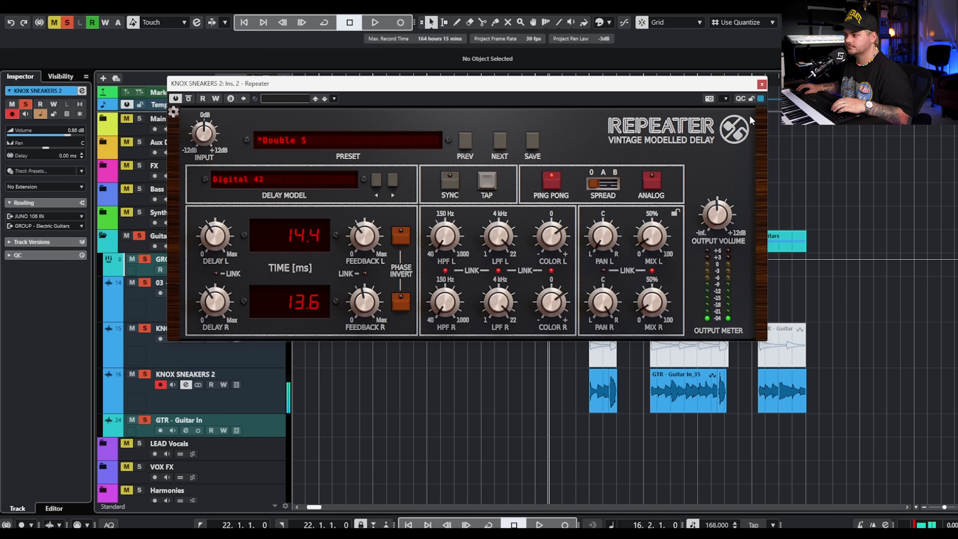
left_click(761, 86)
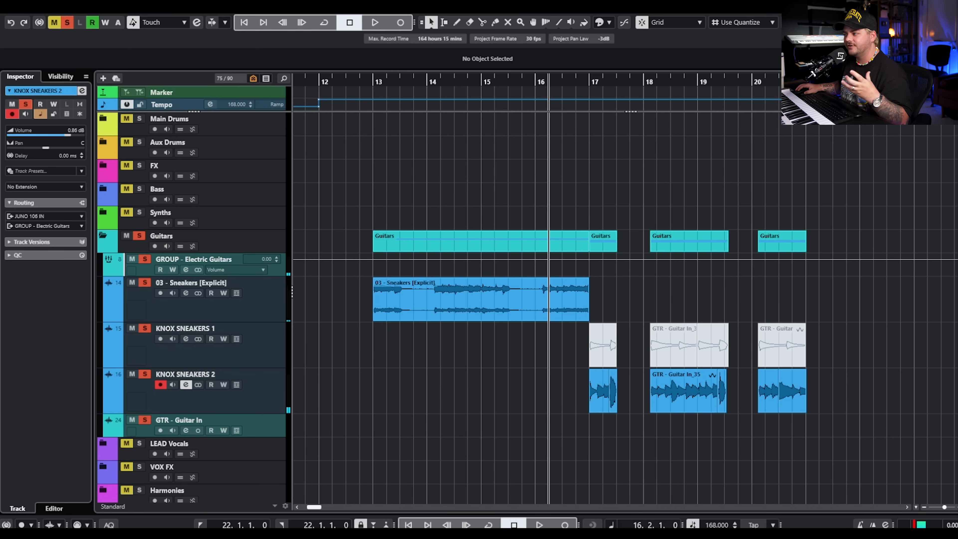
- Show the VerbSuite Classics reverb on KNOX SNEAKERS 2, play the guitar through it, and close it
left_click_drag(404, 73, 420, 93)
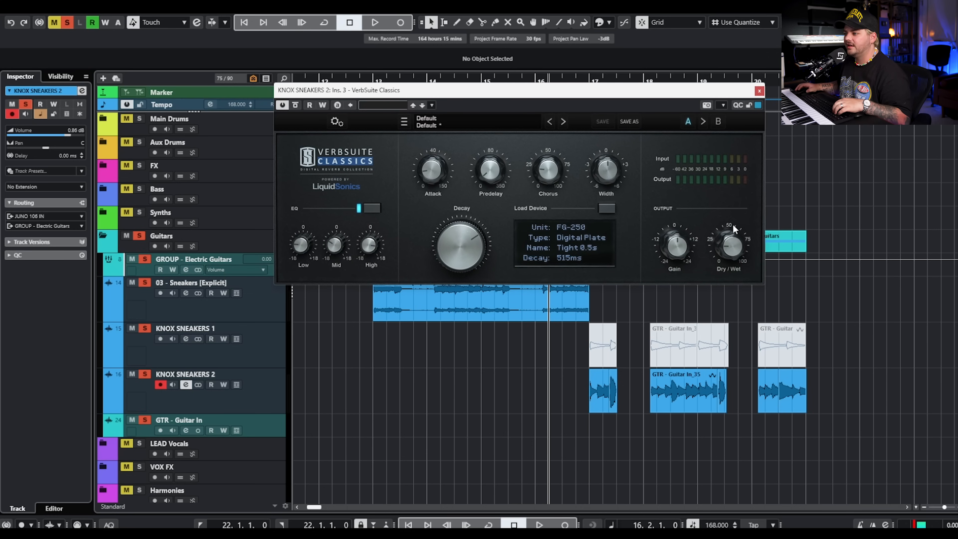
key("space")
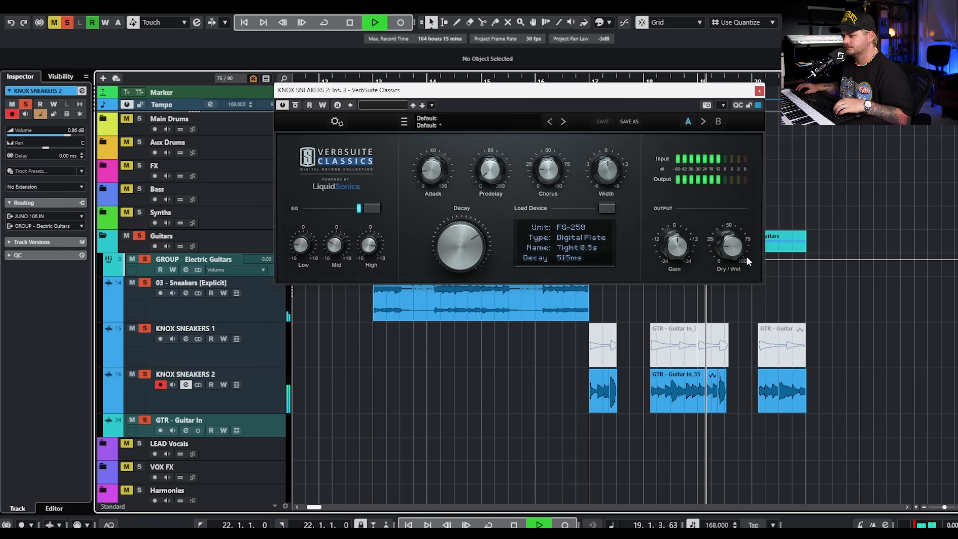
key("space")
left_click(758, 92)
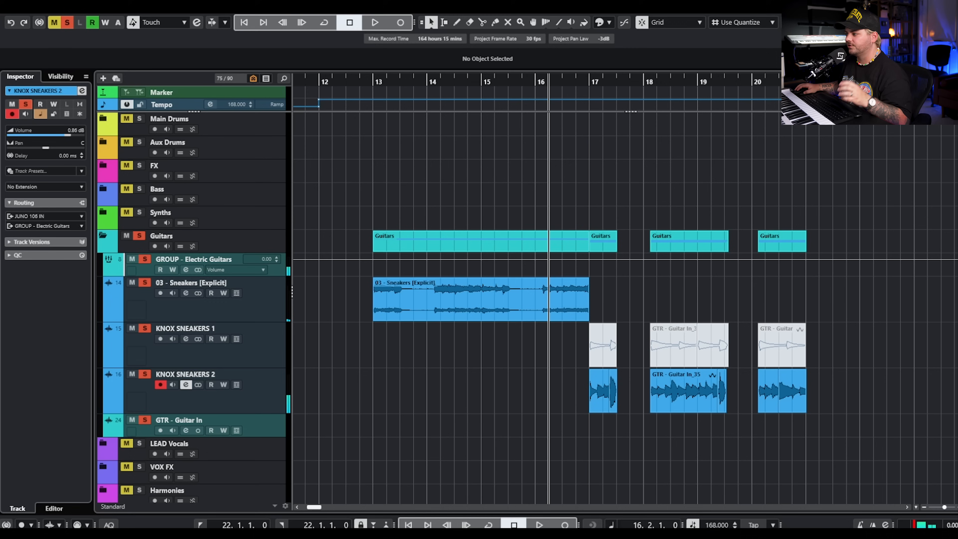
- Select the three muted clips on the KNOX SNEAKERS 1 track and unmute them
left_click_drag(954, 139, 520, 99)
key("space")
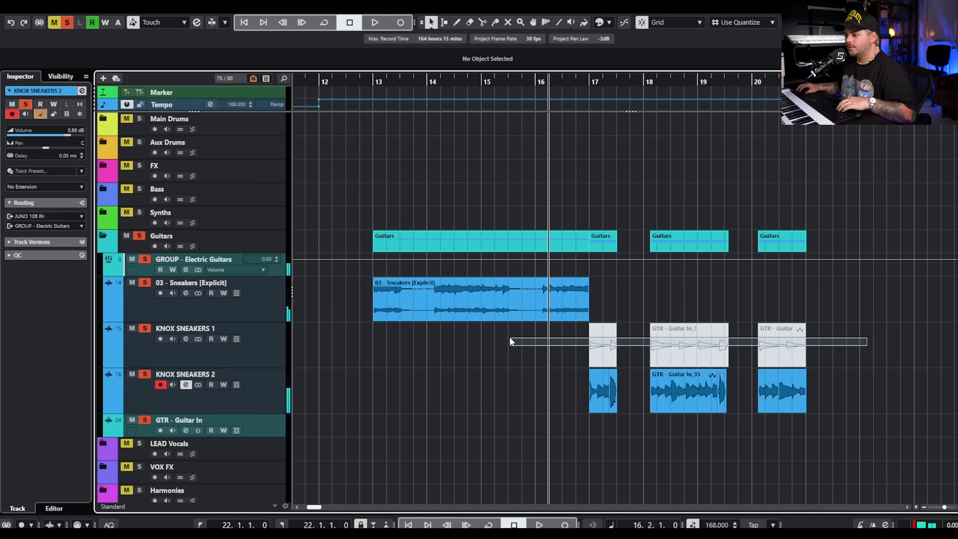
left_click(509, 336)
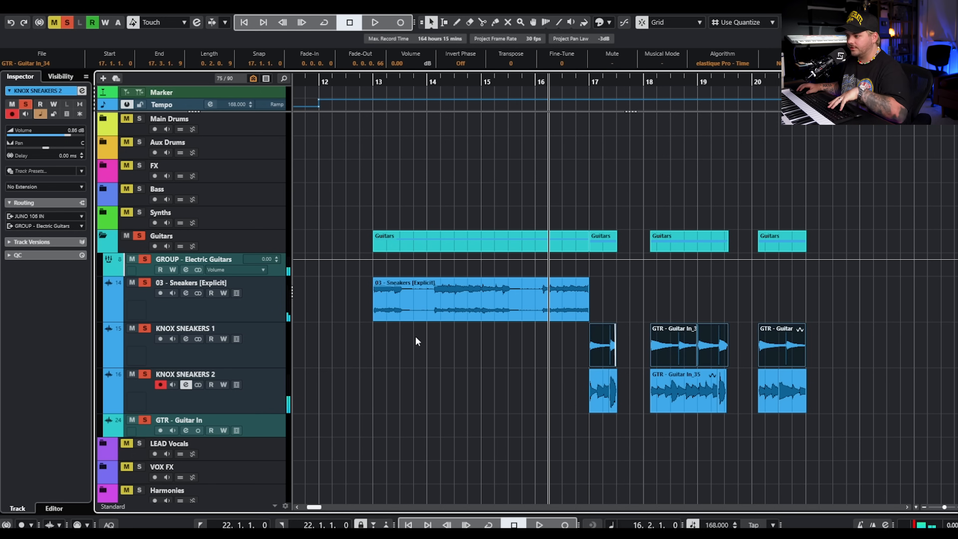
- Play KNOX SNEAKERS 1 from bar 17 with KNOX SNEAKERS 2 unsoloed, and solo KNOX SNEAKERS 2 again
left_click(584, 79)
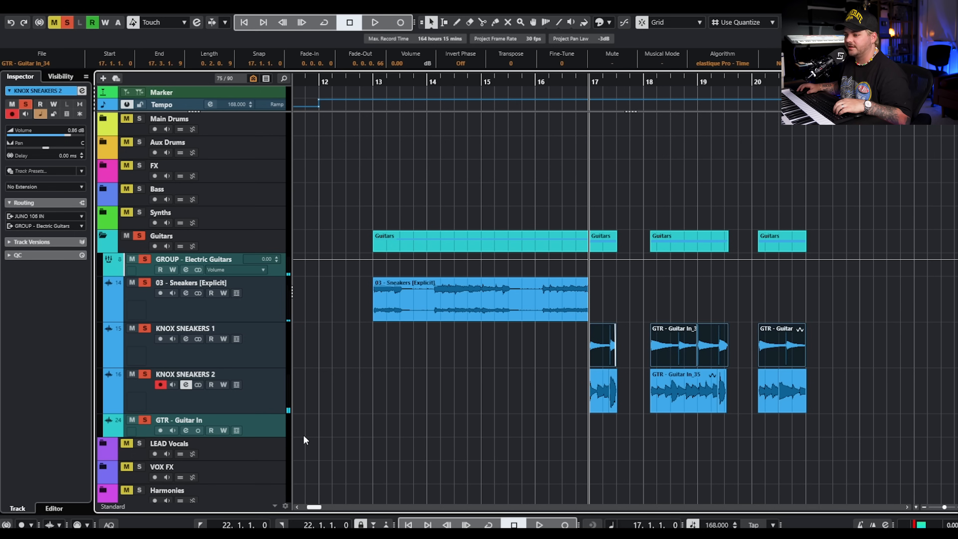
left_click(145, 377)
key("space")
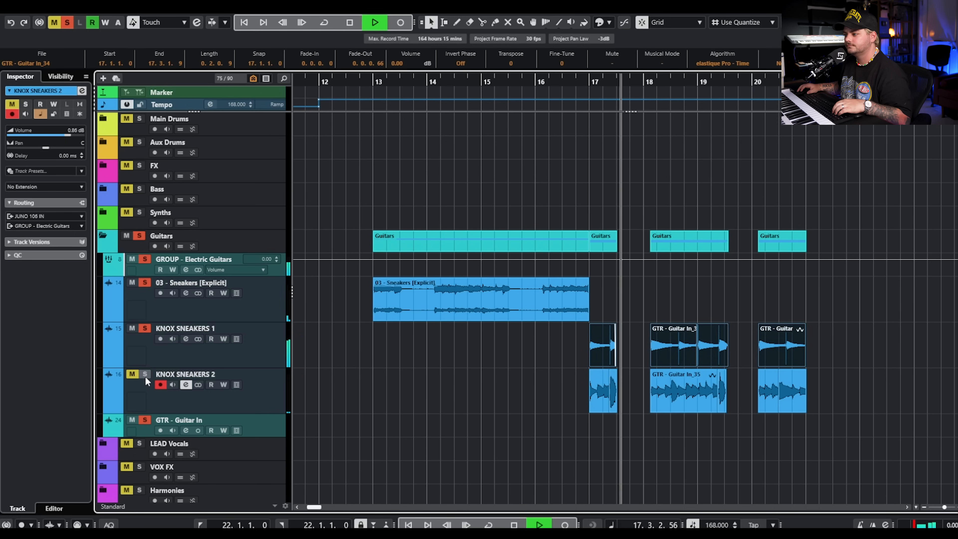
left_click(144, 375)
key("space")
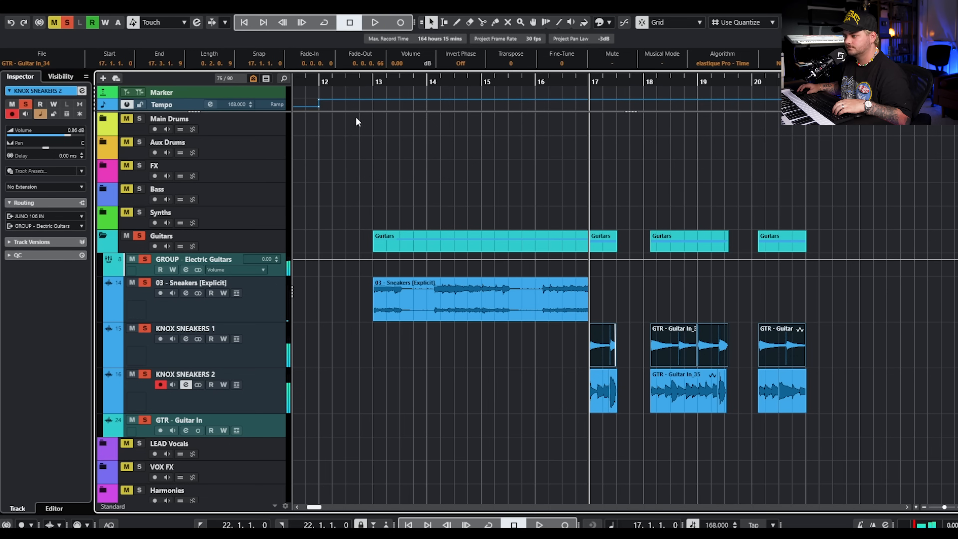
- Play from just before bar 13 to compare the Sneakers reference with both KNOX SNEAKERS guitars, stopping after the last clips
left_click(365, 81)
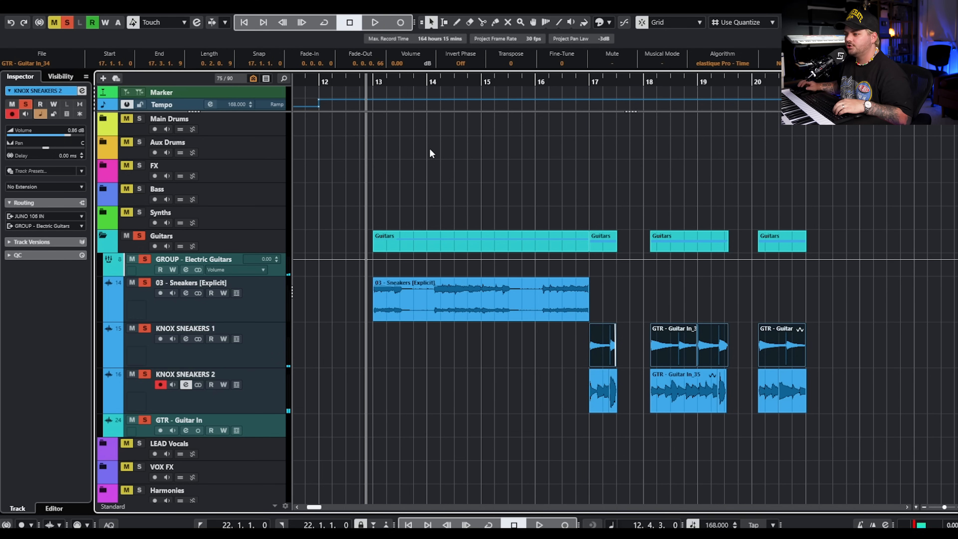
mouse_move(624, 296)
left_mouse_down()
mouse_move(368, 291)
mouse_move(617, 282)
left_mouse_up()
left_click(527, 351)
left_click_drag(528, 352, 855, 396)
left_click(863, 372)
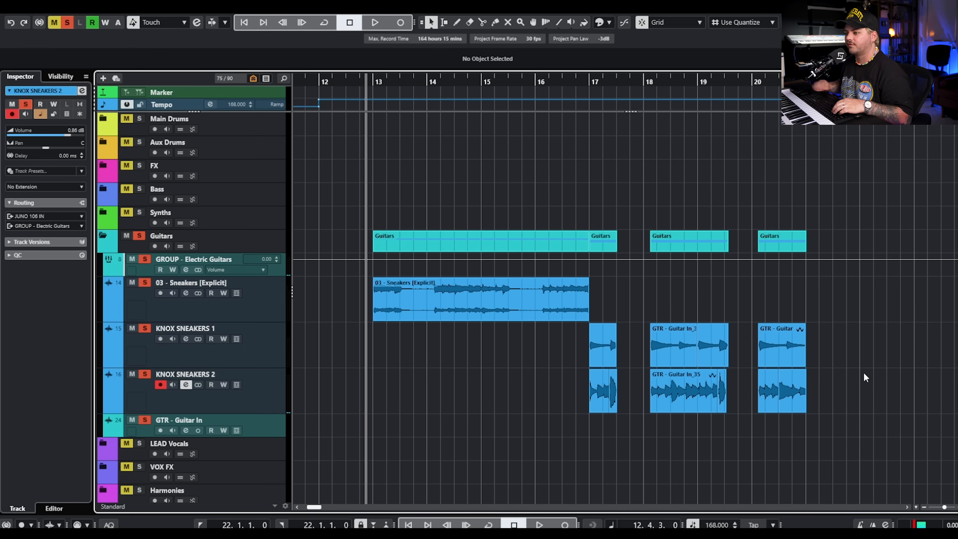
key("space")
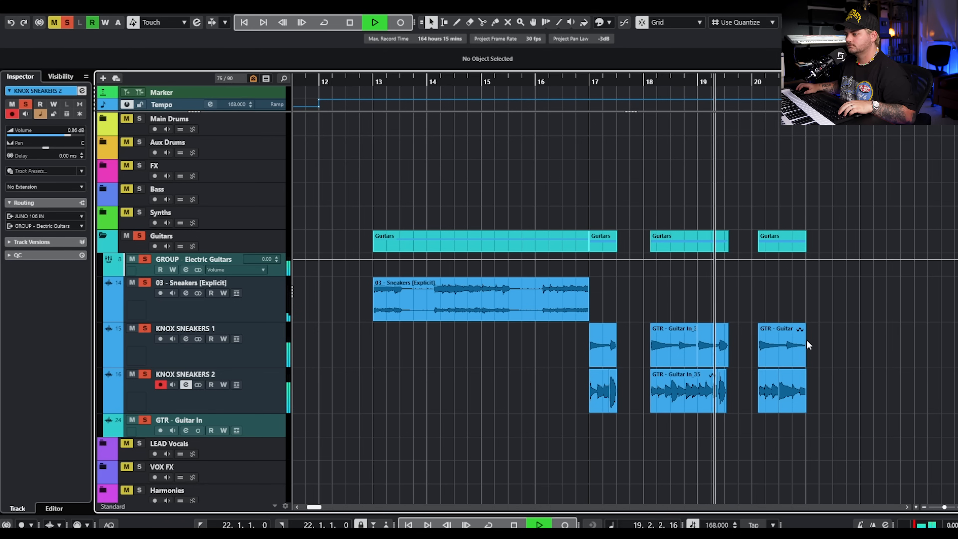
scroll(839, 336, "right", 1)
scroll(798, 337, "down", 1)
scroll(782, 333, "right", 2)
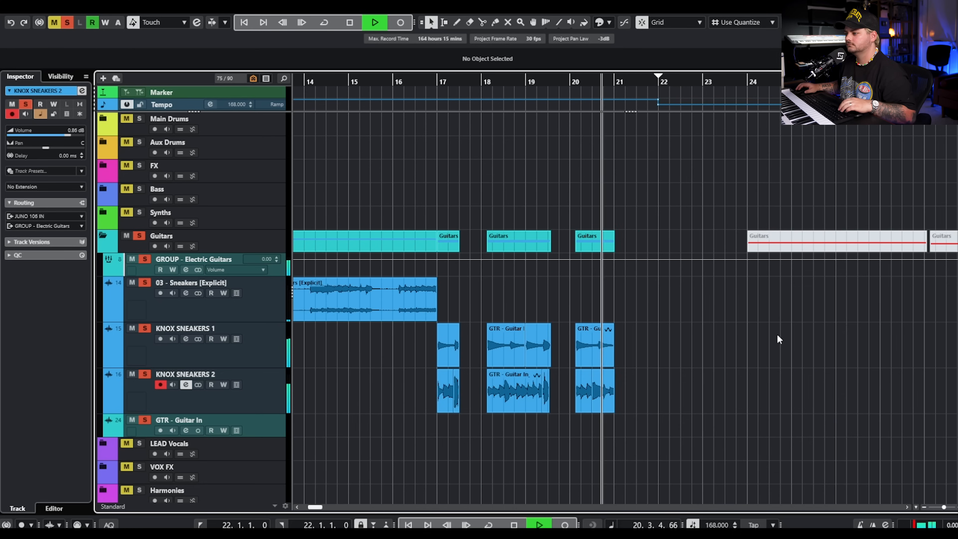
key("space")
scroll(777, 334, "down", 1)
scroll(735, 331, "right", 1)
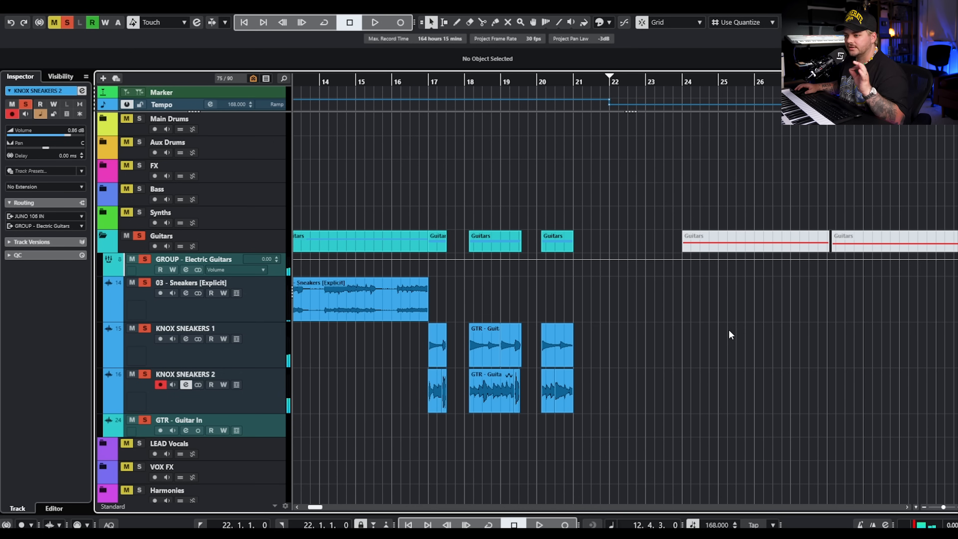
- Select the Sneakers reference and both KNOX SNEAKERS tracks and hide them from the track list
left_click(275, 315)
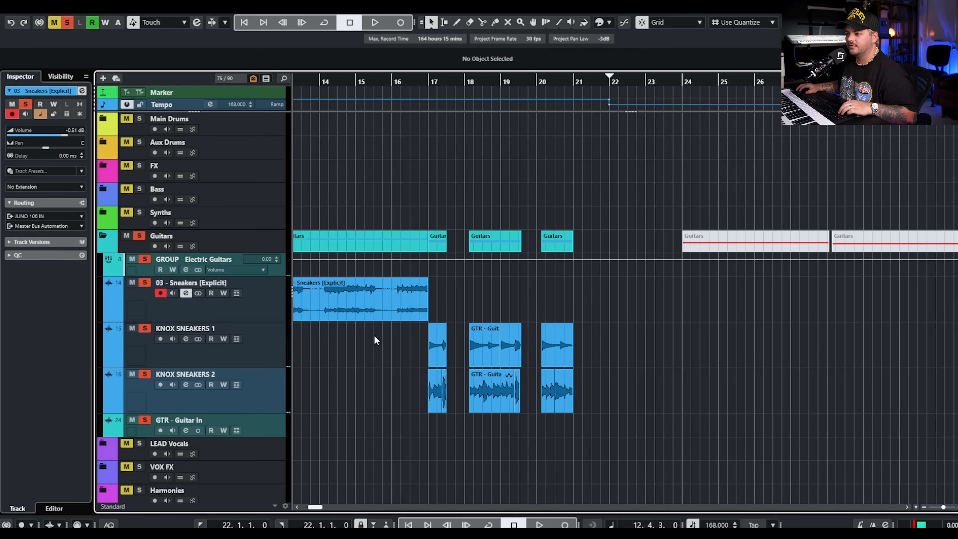
left_click(257, 396, "shift")
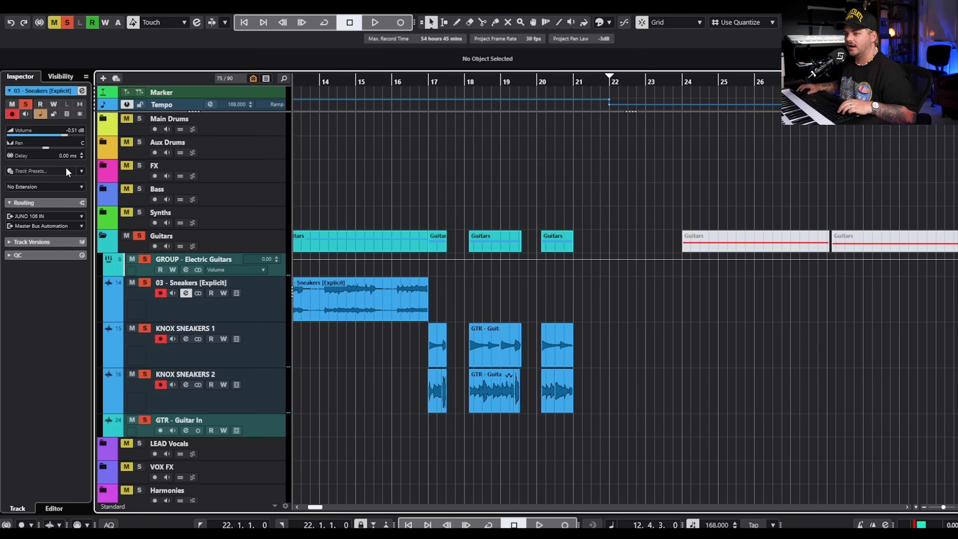
left_click(61, 76)
left_click(12, 283)
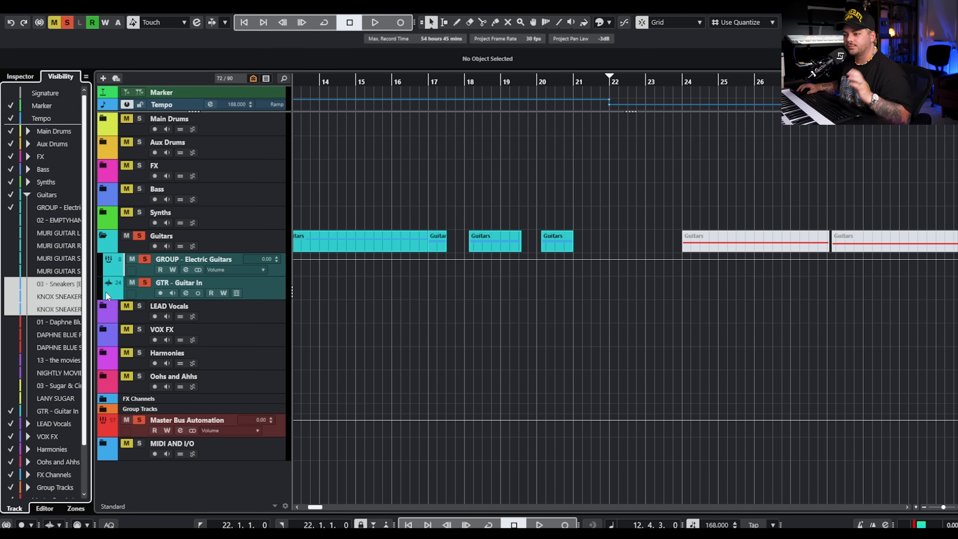
- Show the 01 - Daphne Blue, DAPHNE BLUE RTHM and DAPHNE BLUE SOLO tracks in the track list
left_click(21, 77)
left_click(60, 77)
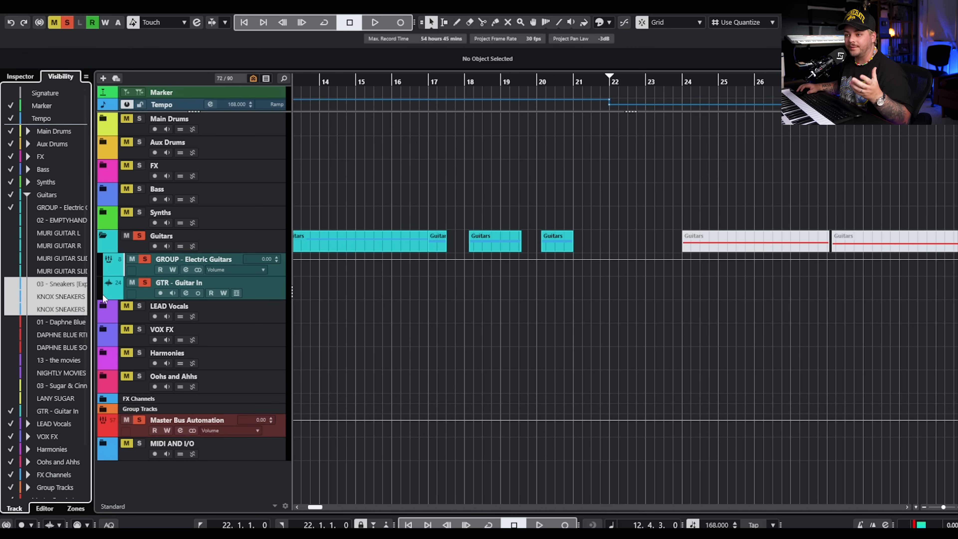
left_click(31, 324)
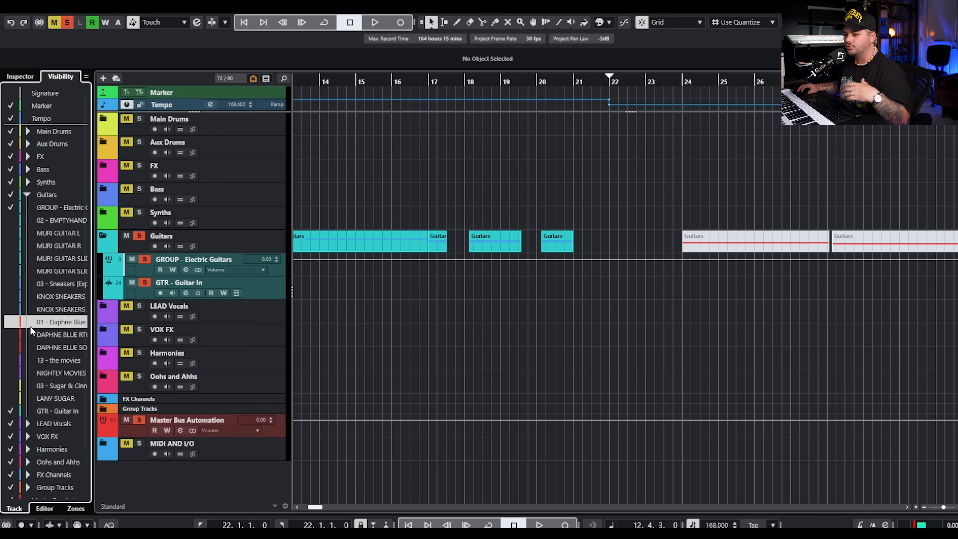
left_click(12, 323)
left_click(12, 334)
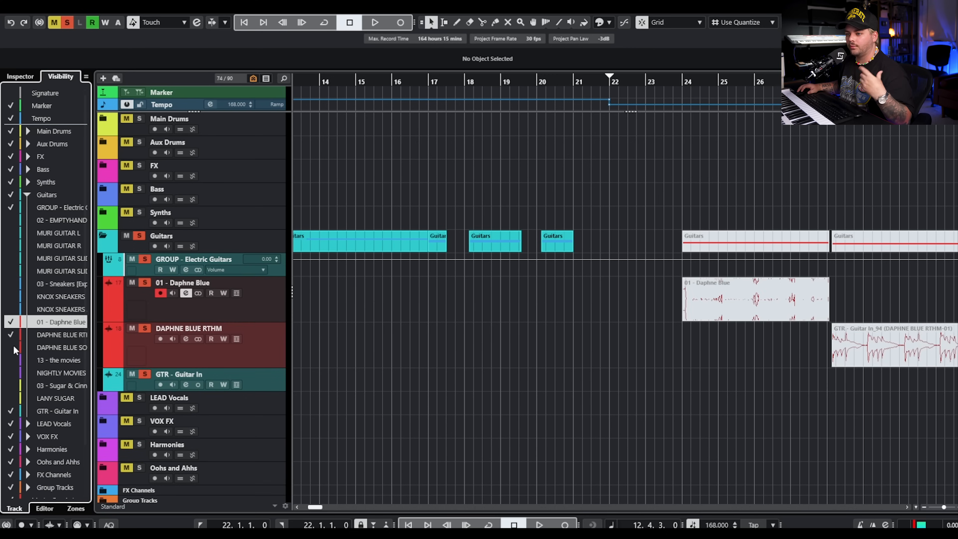
left_click(11, 348)
- Select both clips on the 01 - Daphne Blue reference track, unmute them and clear the selection
scroll(614, 354, "right", 6)
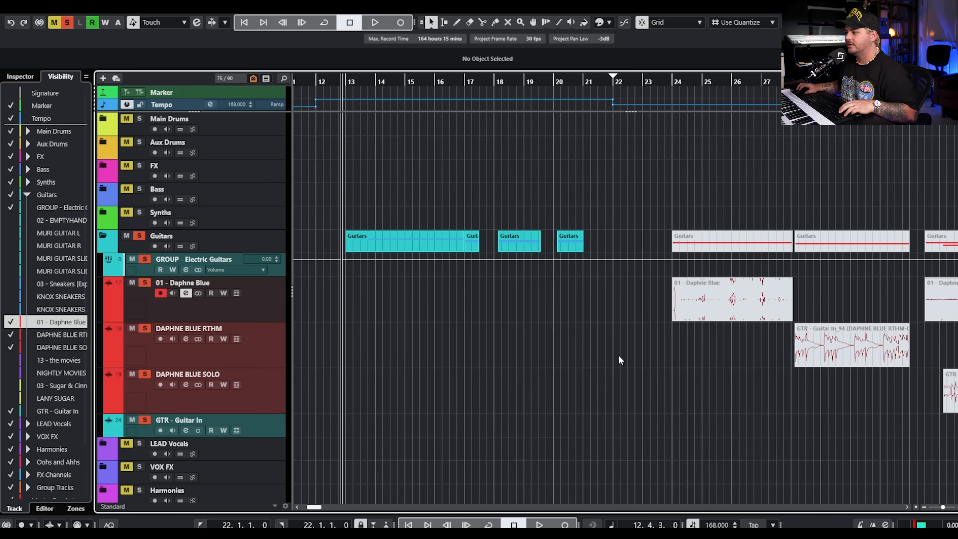
scroll(620, 349, "down", 3)
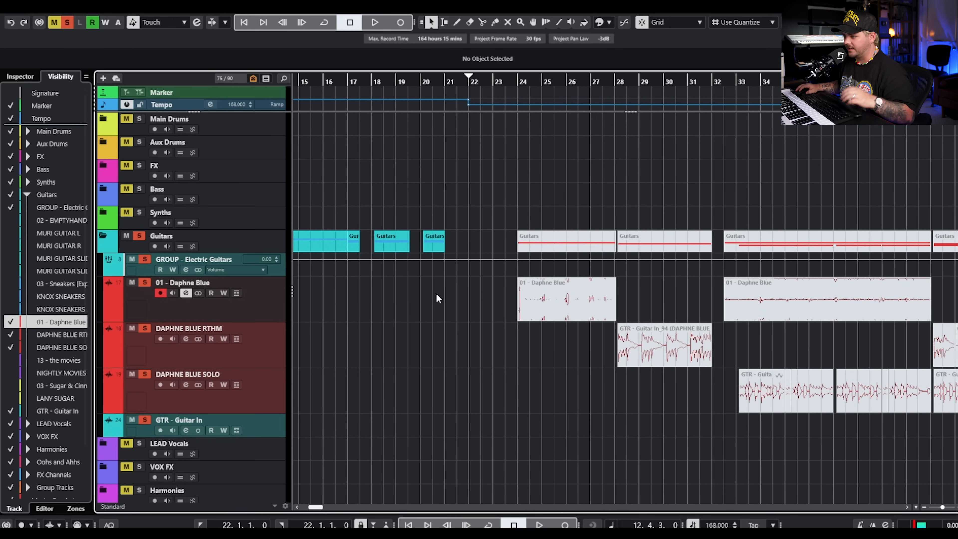
scroll(486, 299, "right", 1)
left_click_drag(395, 296, 717, 292)
key("shift+u")
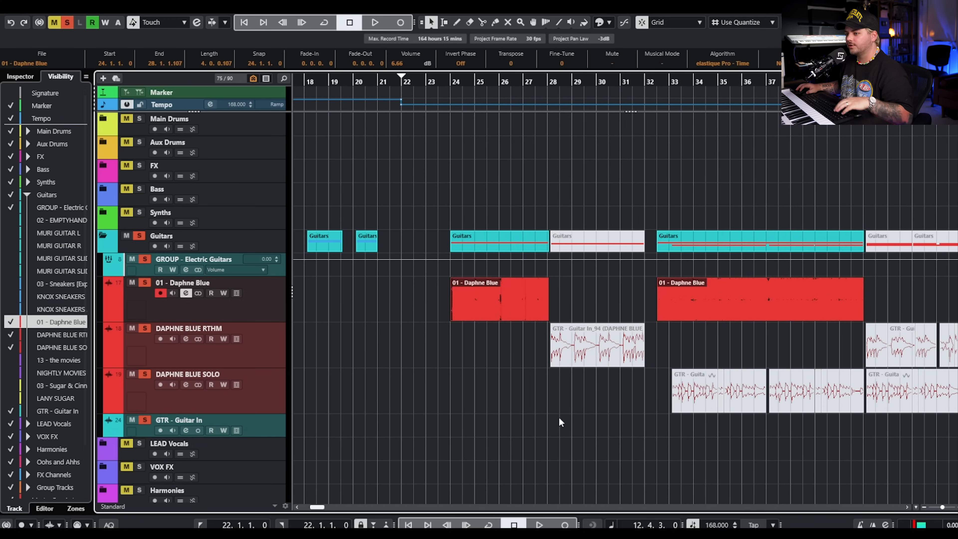
left_click(566, 412)
- Show the track inspector and play the Daphne Blue reference from just before bar 24, then stop
left_click(22, 77)
scroll(474, 342, "right", 5)
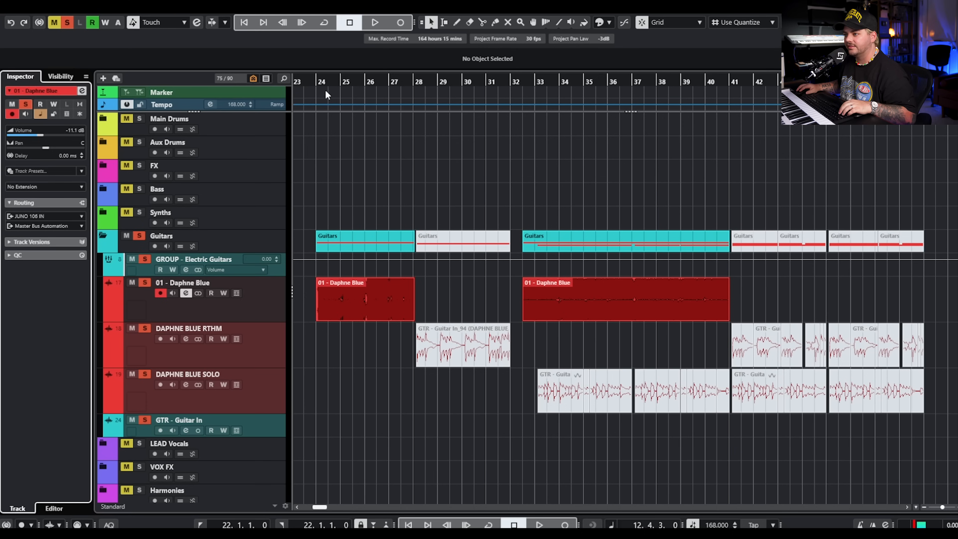
left_click_drag(315, 82, 307, 82)
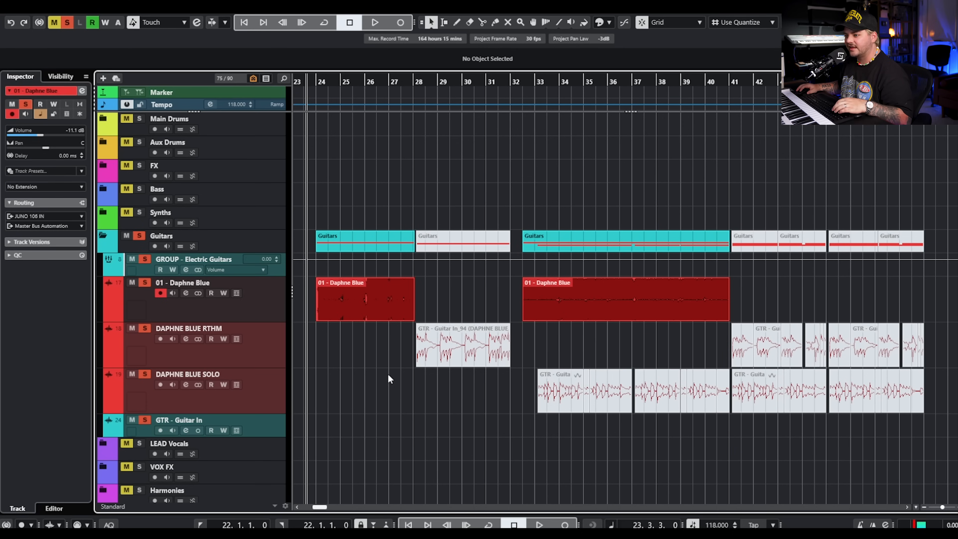
key("space")
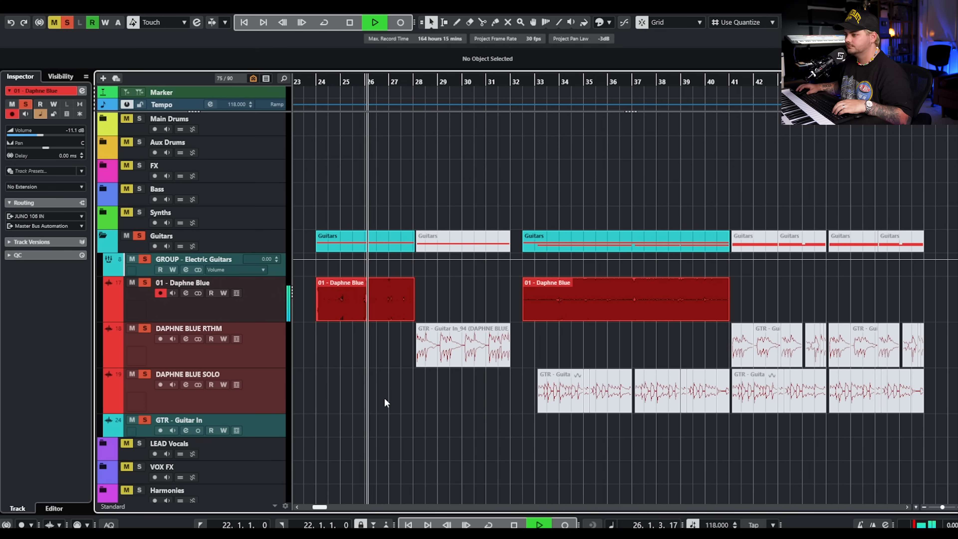
key("space")
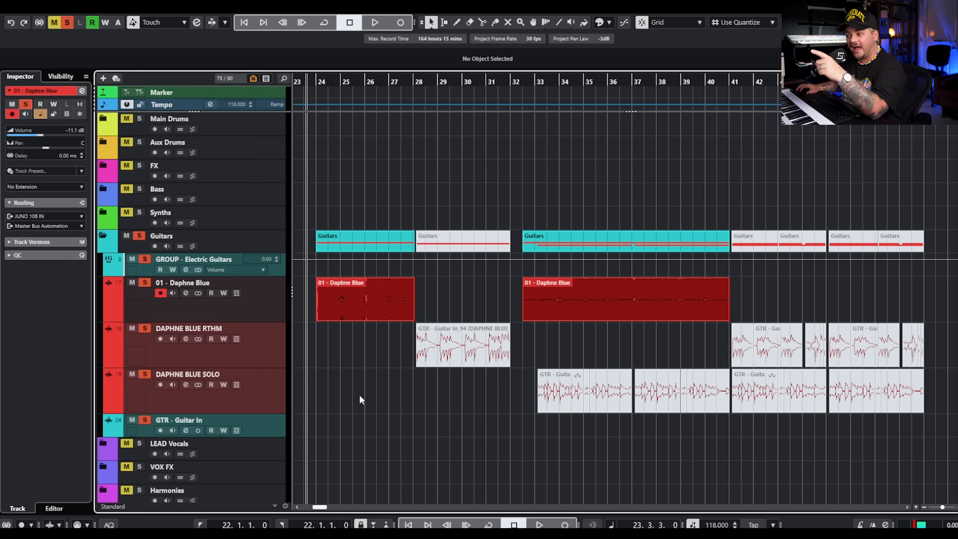
left_click(369, 286)
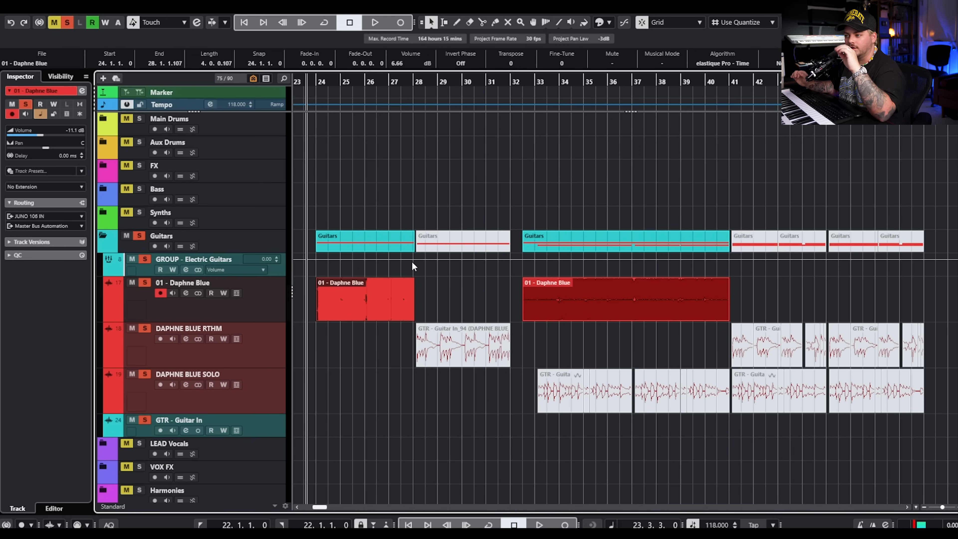
left_click(419, 297)
left_click_drag(460, 293, 326, 296)
left_click(465, 298)
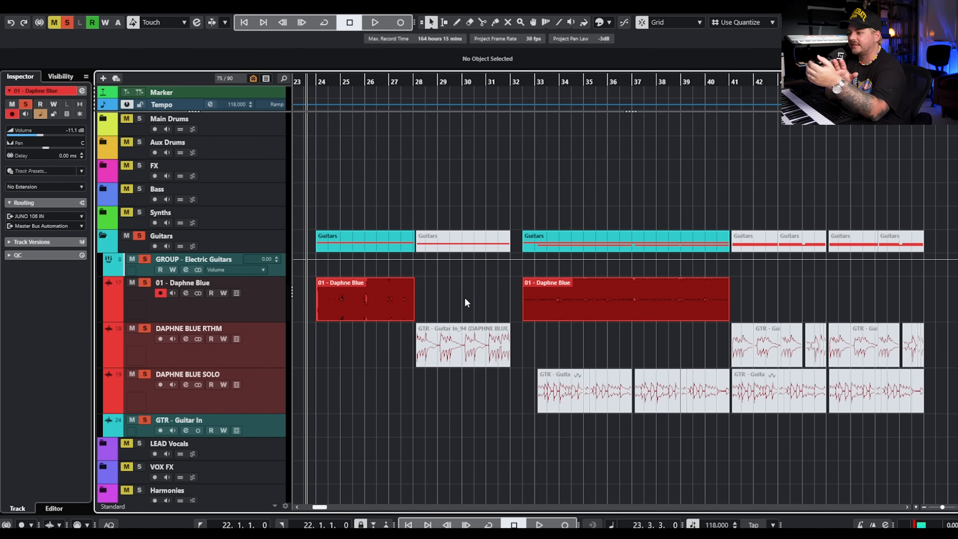
left_click_drag(425, 286, 347, 296)
left_click(422, 293)
left_click_drag(437, 279, 333, 296)
left_click(432, 293)
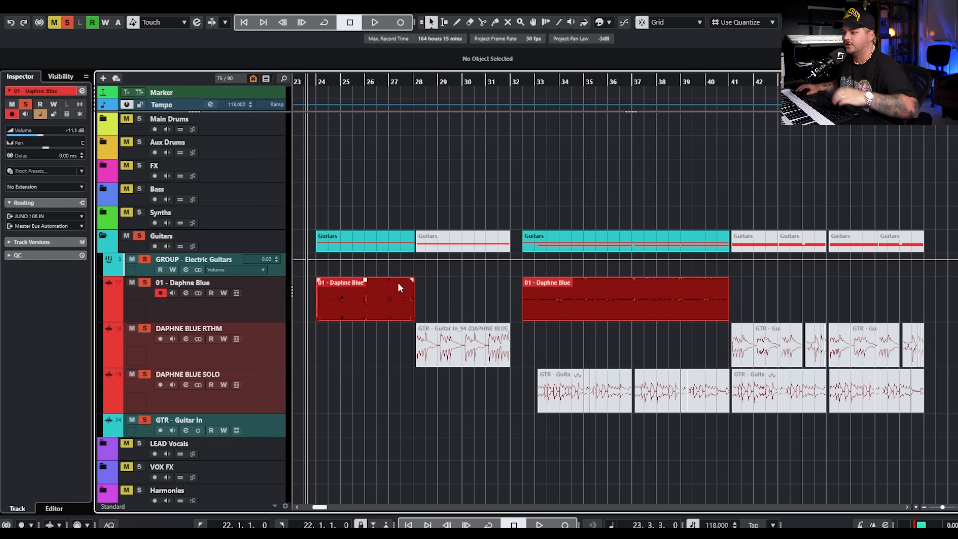
- Play the first Daphne Blue reference clip briefly from bar 24 and stop
scroll(367, 373, "up", 2)
scroll(366, 362, "left", 2)
scroll(366, 352, "up", 5)
scroll(365, 352, "down", 3)
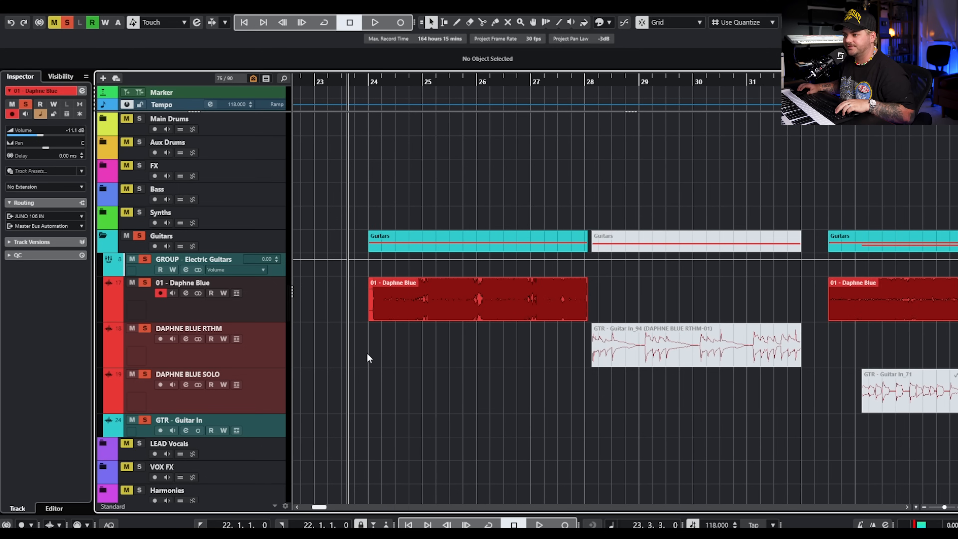
scroll(367, 352, "down", 3)
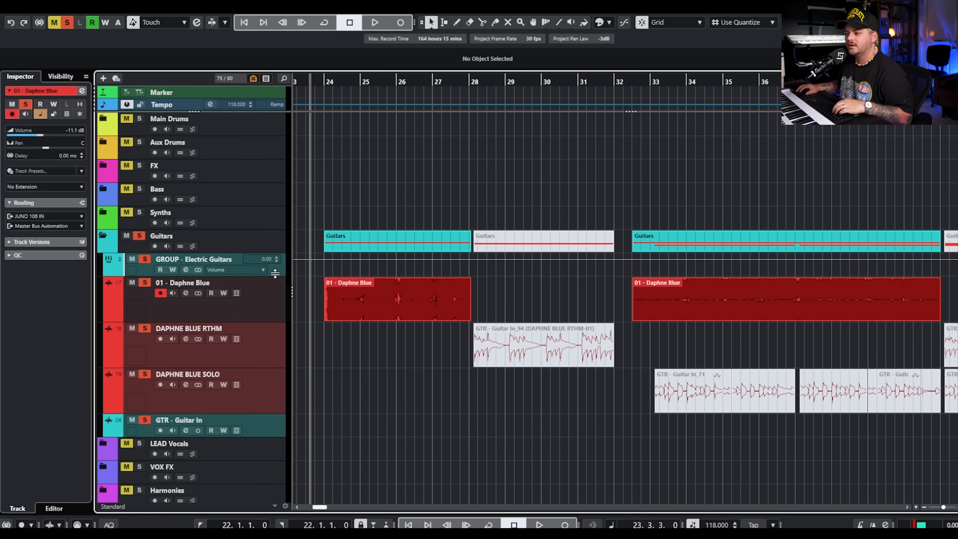
left_click(323, 81)
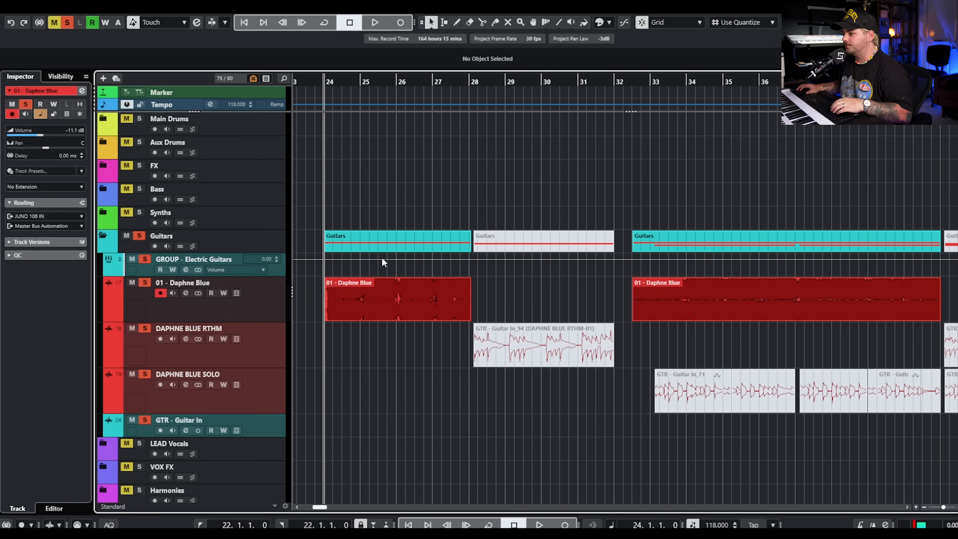
key("space")
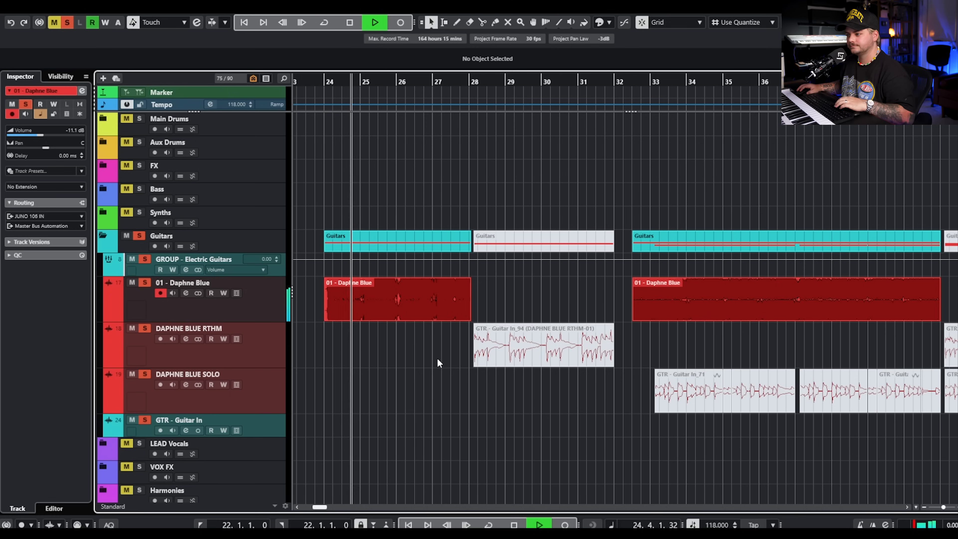
key("space")
- Unmute the first clip on DAPHNE BLUE RTHM and play it from bar 28, then stop
left_click_drag(436, 358, 636, 345)
key("alt+m")
left_click(205, 342)
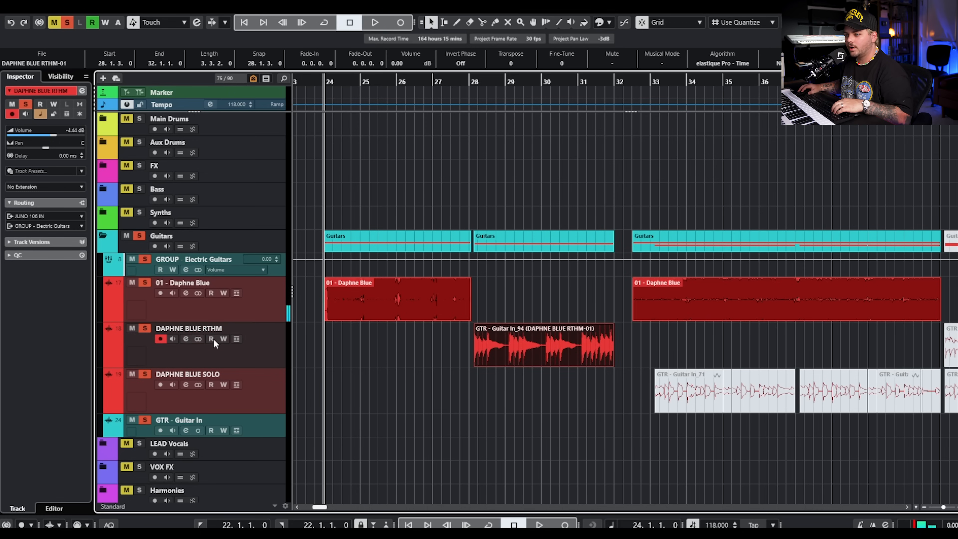
left_click(186, 338)
left_click(483, 86)
key("space")
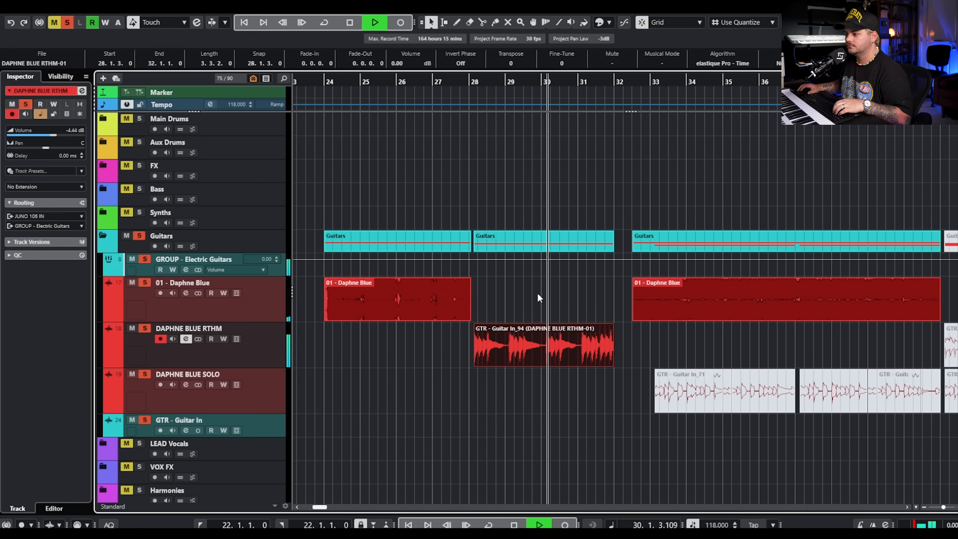
key("space")
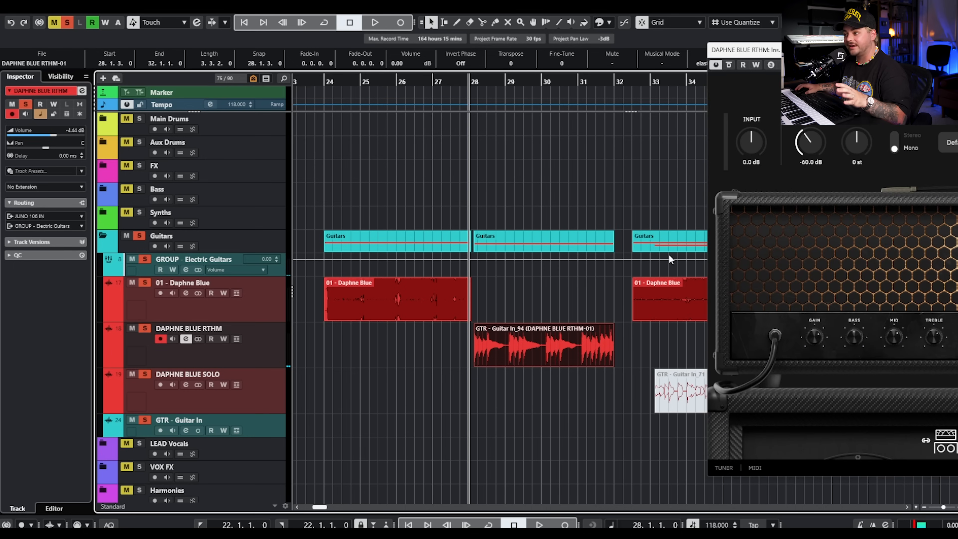
- Bring the rhythm track's Archetype Gojira X window into full view, preview its middle amp and return to the honeycomb-grille amp
left_click_drag(734, 64, 576, 73)
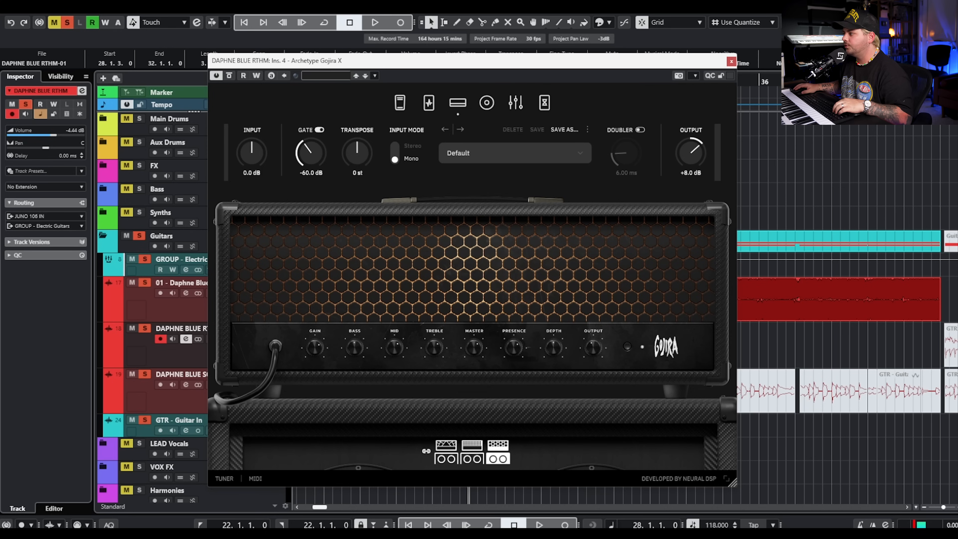
left_click(472, 453)
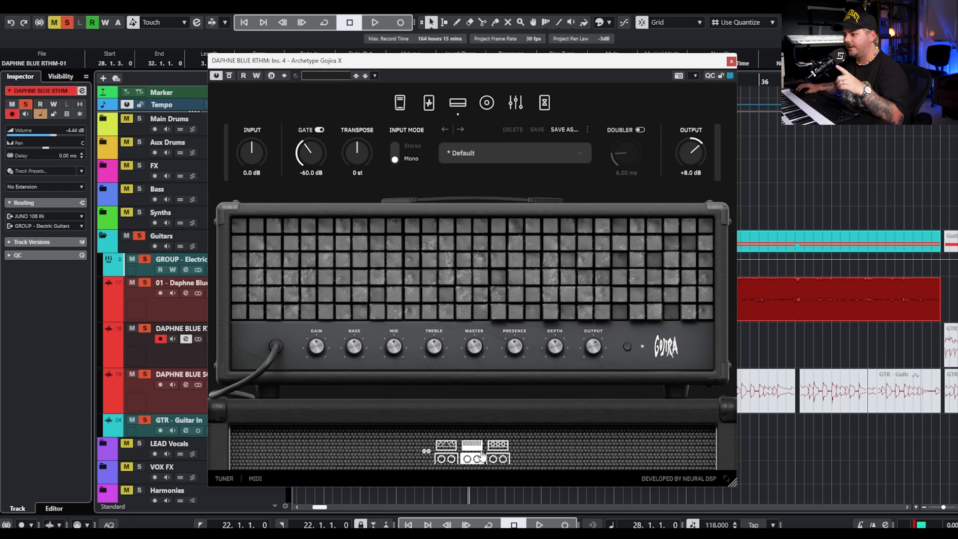
left_click(498, 457)
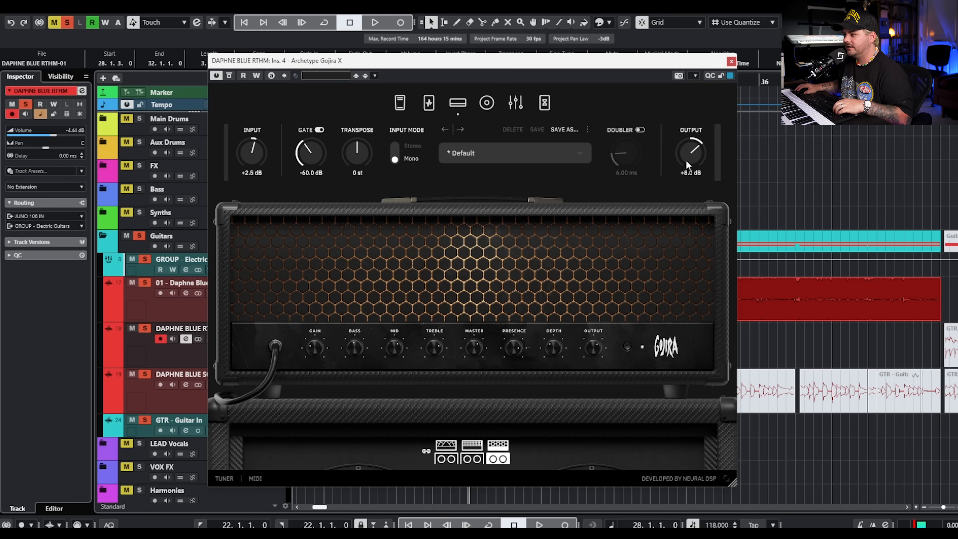
- Set Archetype Gojira X's input to +2.5 dB and output to -3.3 dB while auditioning the rhythm guitar from bar 28
key("space")
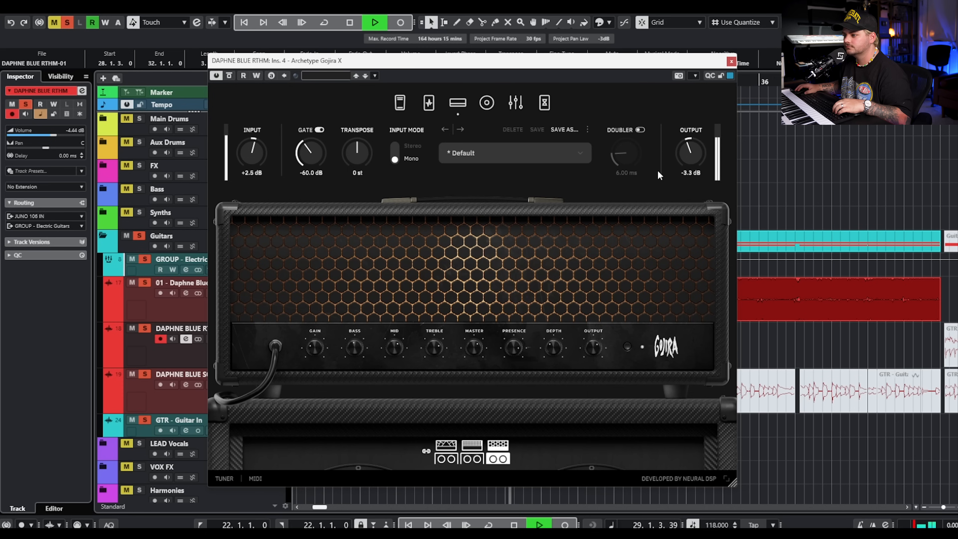
key("space")
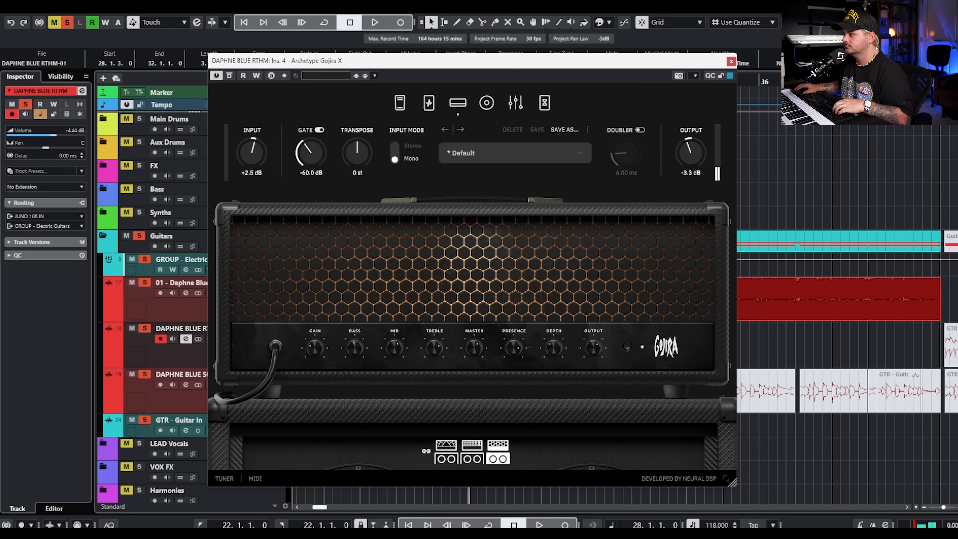
- Show the pedals and play the rhythm guitar while bypassing and re-enabling the CHR pedal
left_click(429, 102)
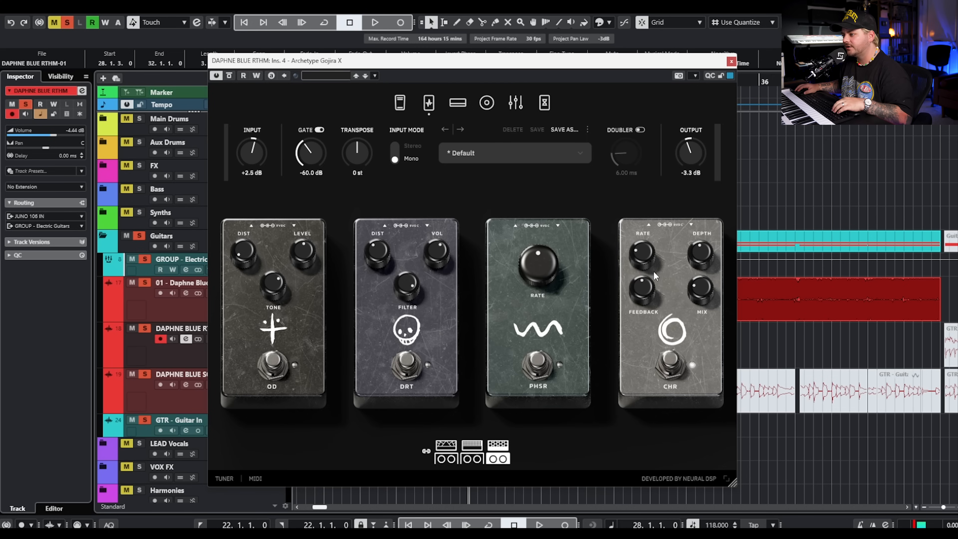
key("space")
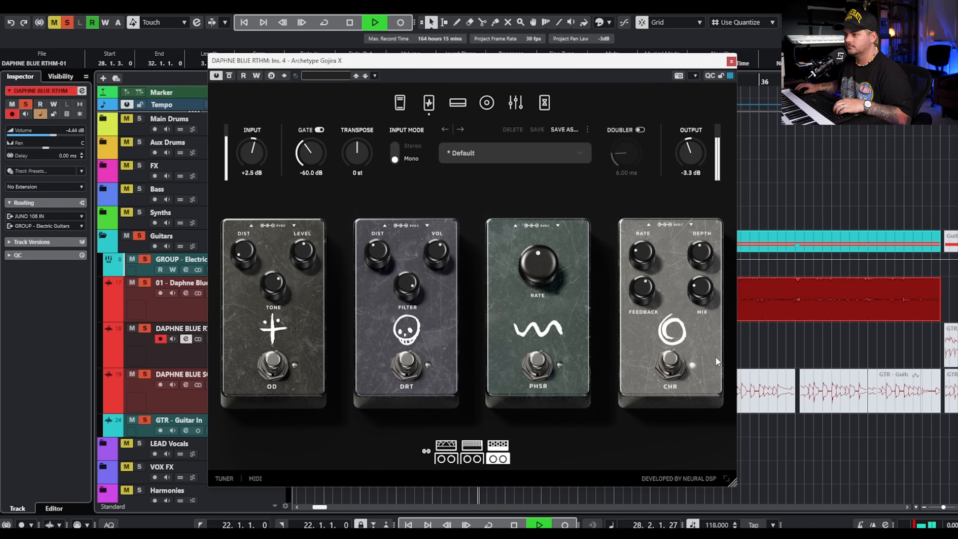
left_click(672, 365)
left_click(671, 365)
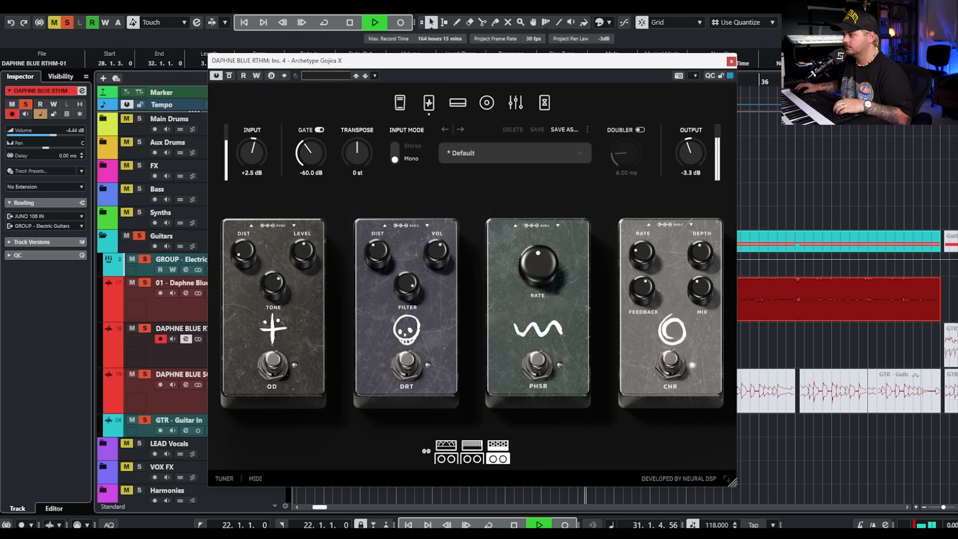
key("space")
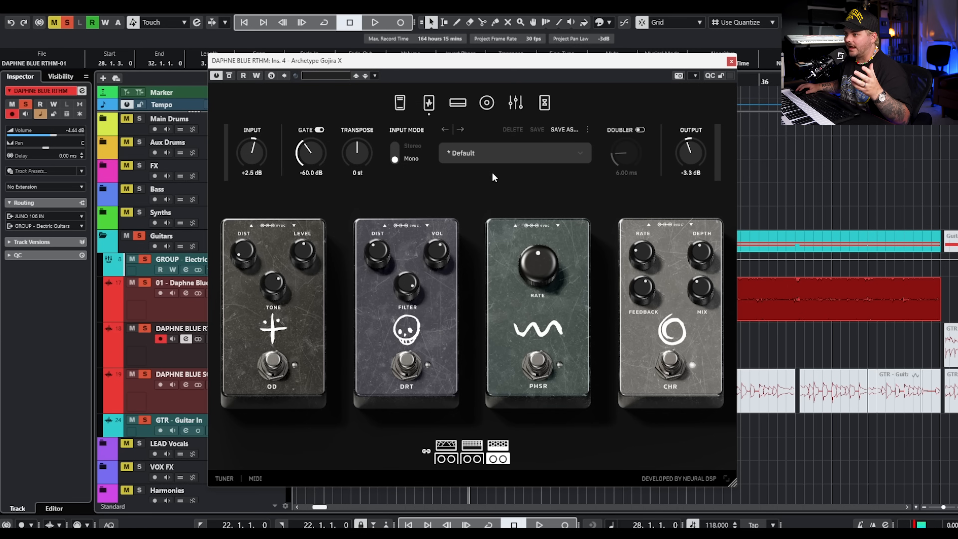
- Return to the amp view and play the rhythm guitar briefly from bar 28
left_click(458, 102)
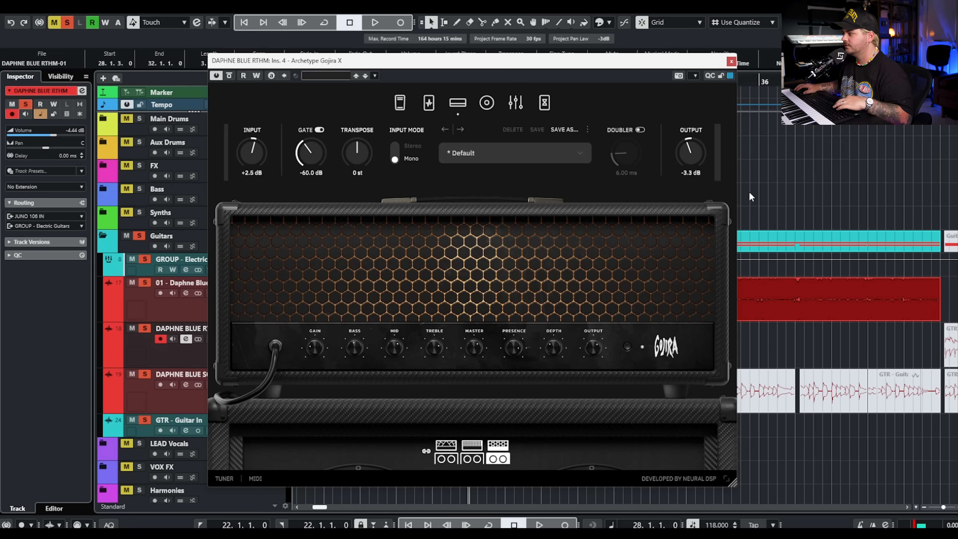
key("space")
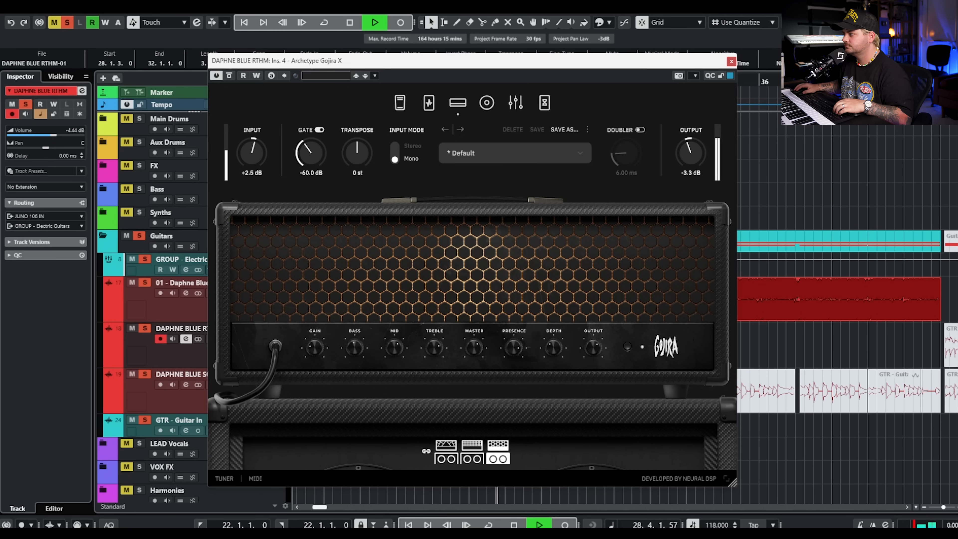
key("space")
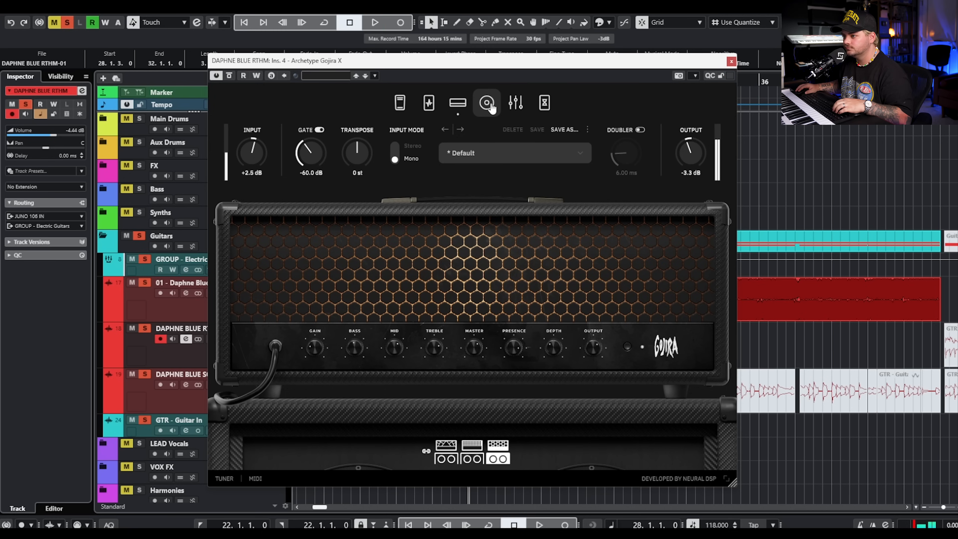
- Set the cabinet's Condenser 414 position to 0.615 and Dynamic 57 position to 0.253, and play the rhythm guitar
left_click(487, 113)
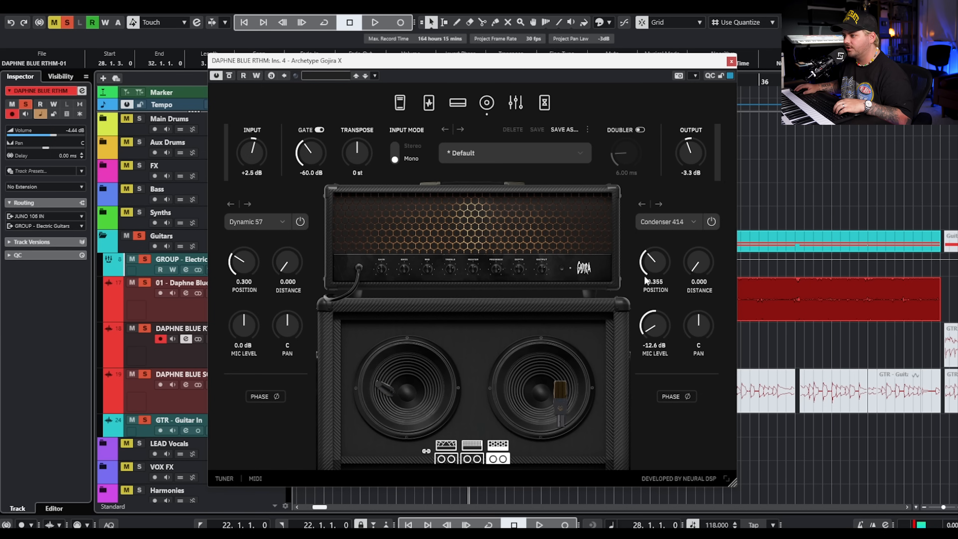
left_click_drag(655, 267, 668, 246)
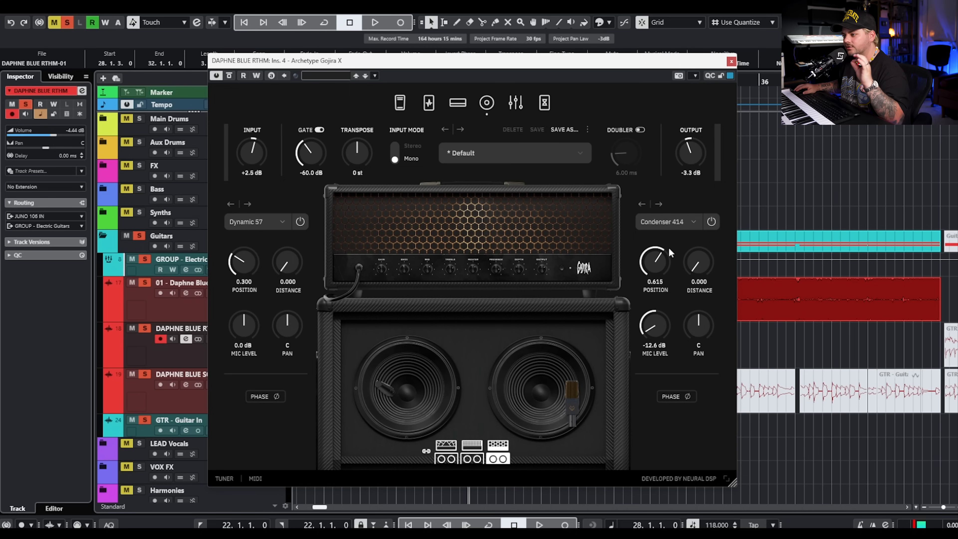
left_click_drag(246, 263, 247, 266)
key("space")
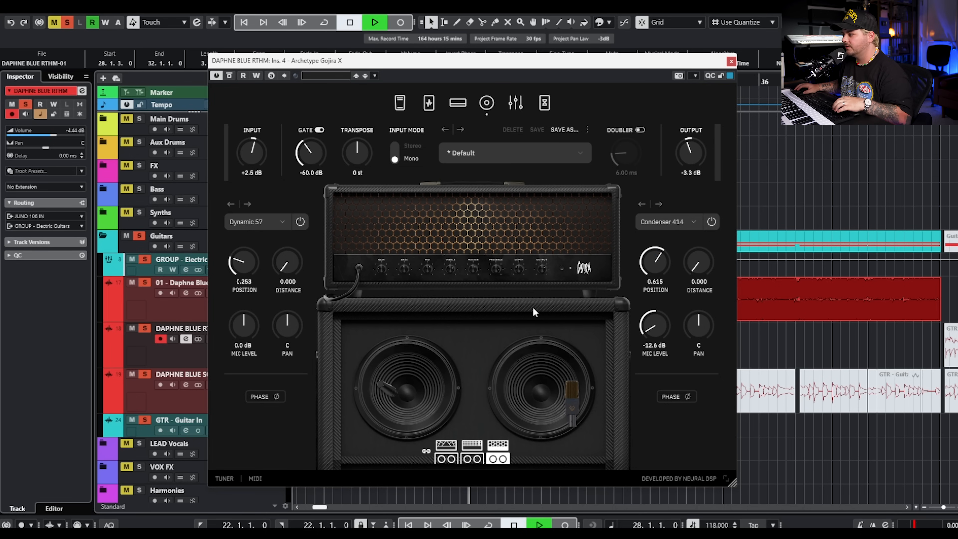
- Set the Condenser 414's distance to 0.098 while playing the rhythm guitar, and stop playback
left_click_drag(707, 271, 707, 252)
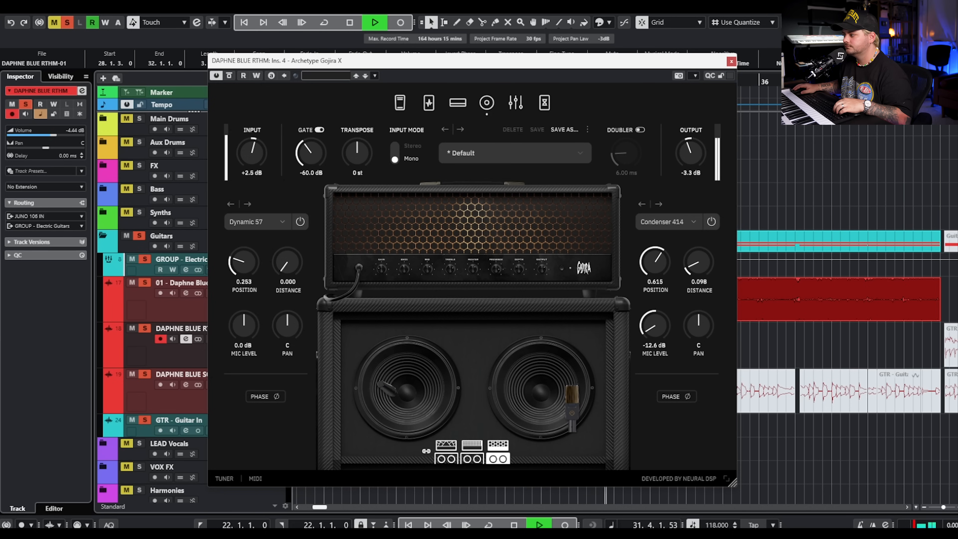
key("space")
- Set the EQ's high-pass to 84 Hz, low-pass to 12.2 kHz, 125 Hz to +1.4, 2 kHz to -0.7 and 4 kHz to -0.5 dB; play the result
left_click(528, 105)
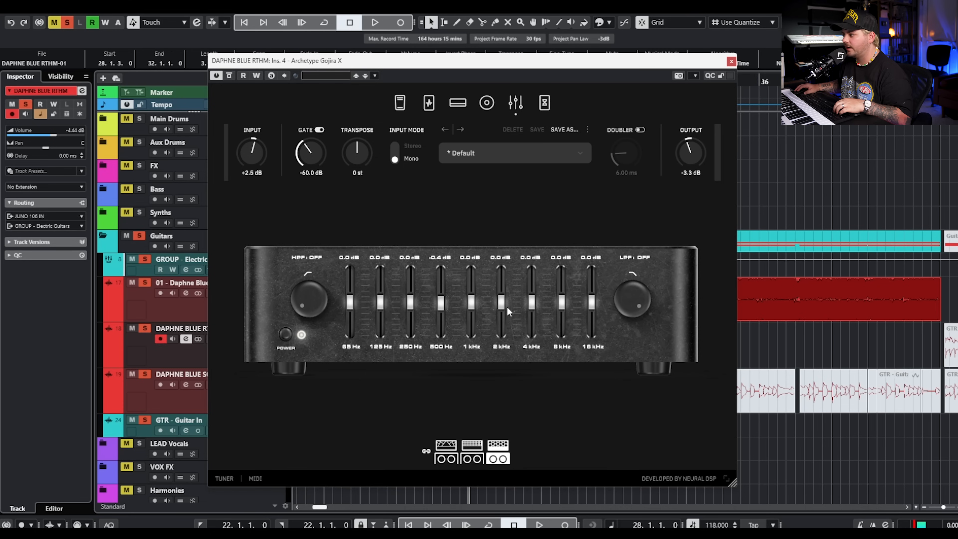
left_click_drag(301, 308, 304, 289)
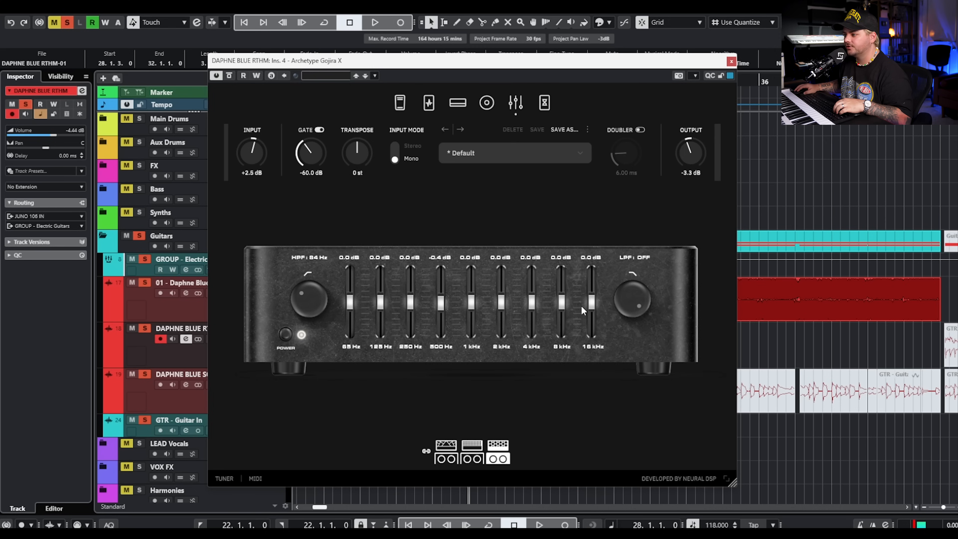
left_click_drag(626, 299, 620, 329)
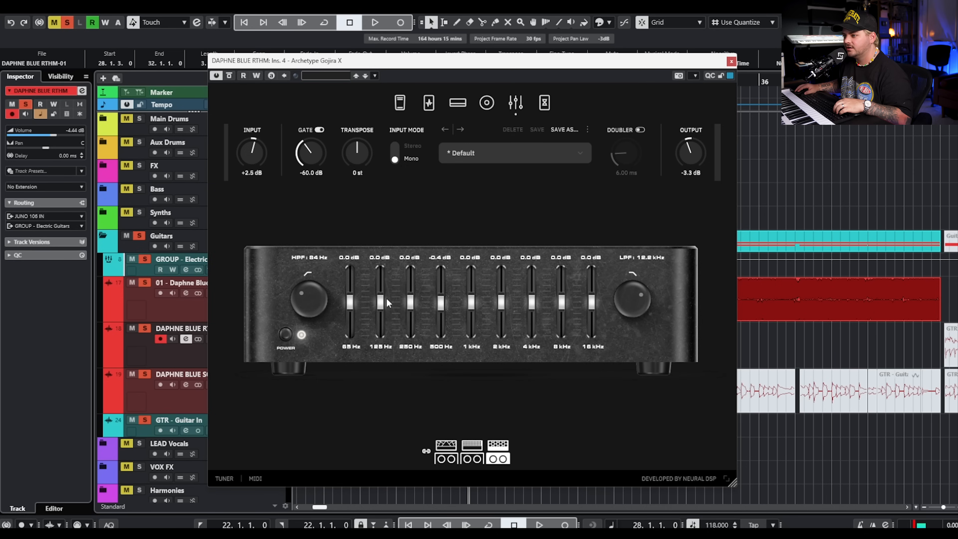
left_click_drag(381, 302, 382, 300)
left_click_drag(441, 303, 438, 305)
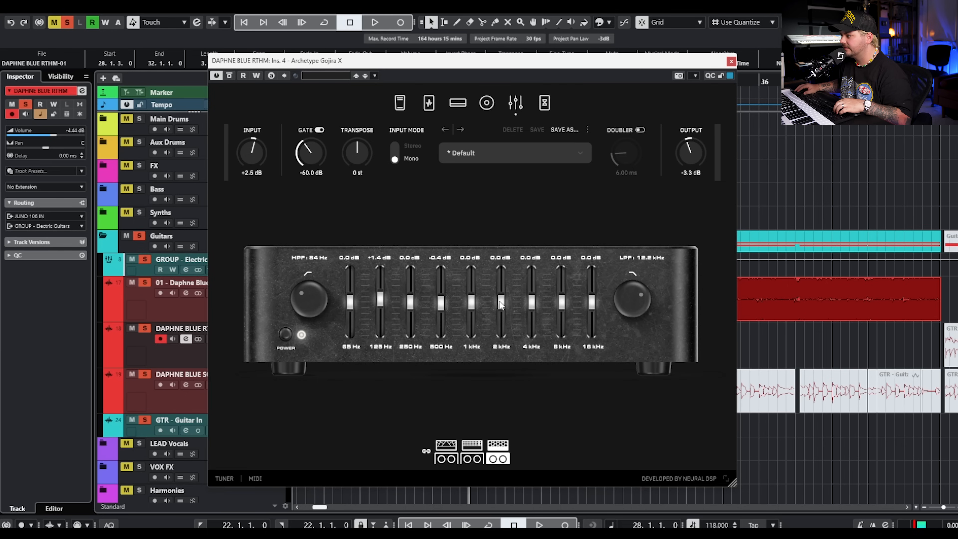
left_click_drag(499, 301, 500, 303)
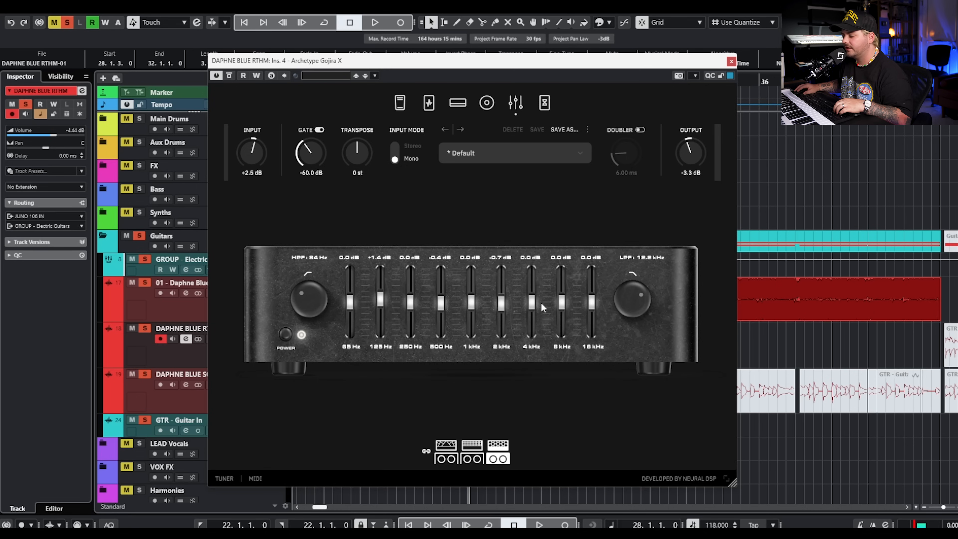
left_click_drag(535, 303, 534, 304)
key("space")
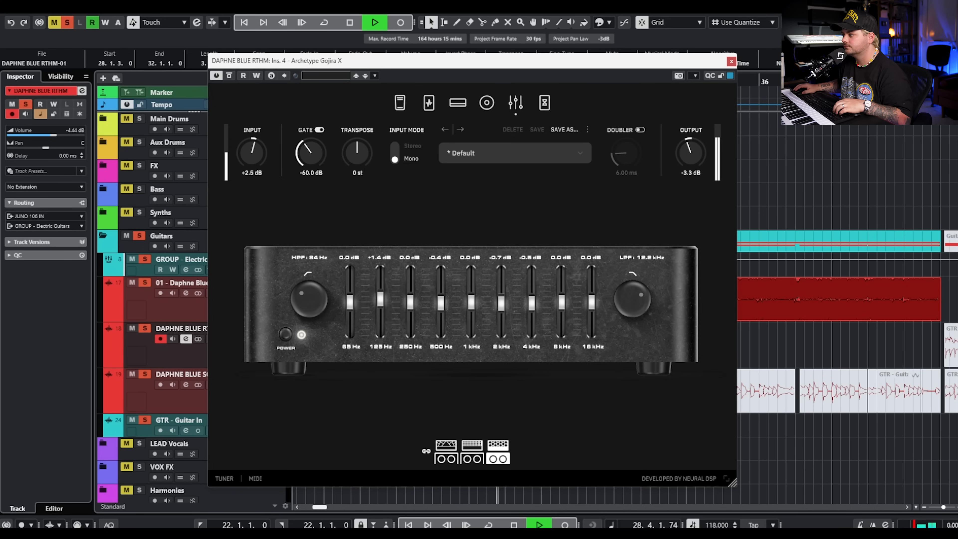
key("space")
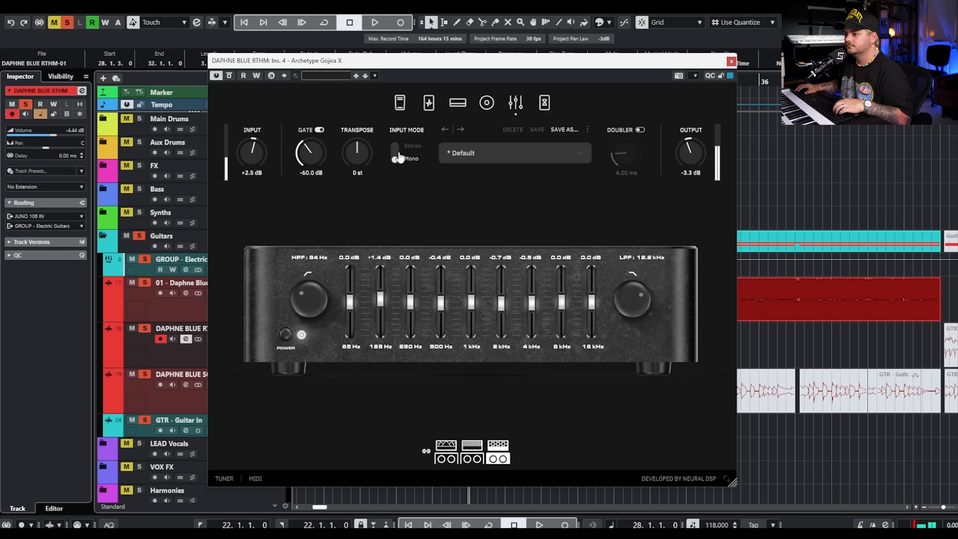
- Switch Archetype Gojira X's input mode to stereo and audition the rhythm guitar from bar 28
left_click(395, 152)
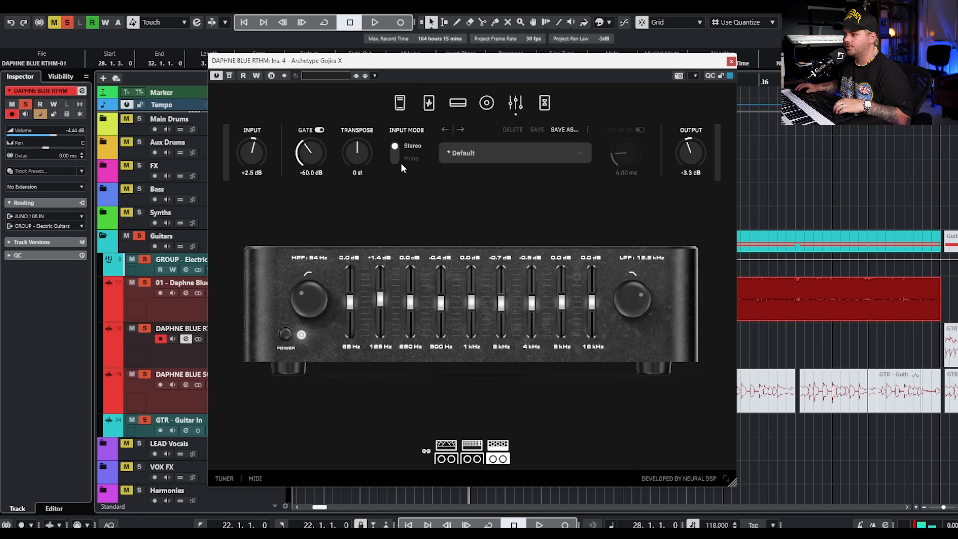
key("space")
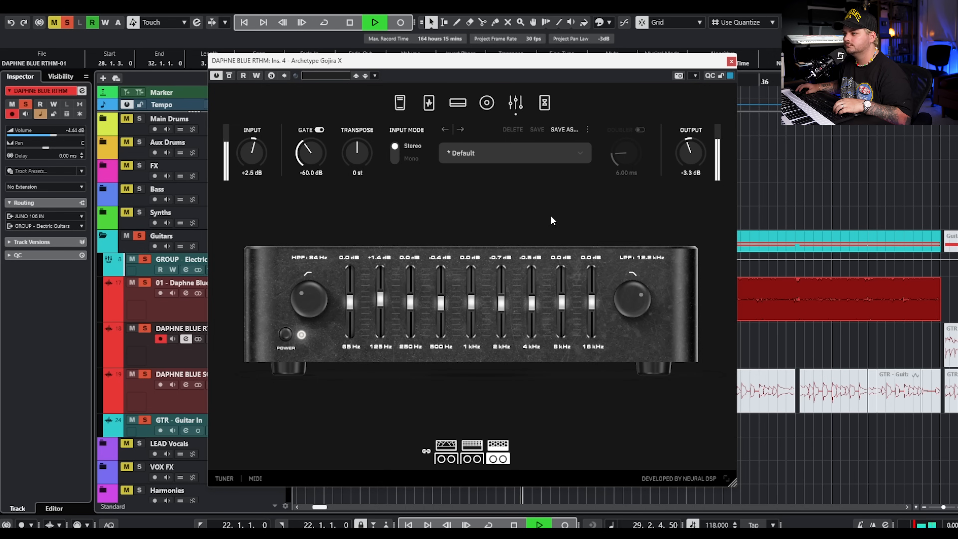
key("space")
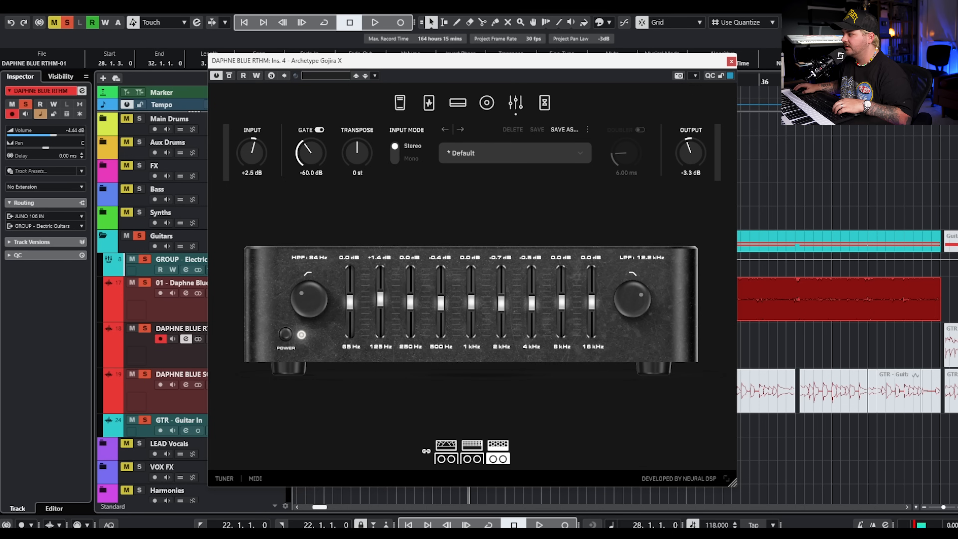
- Open Pro-Q 3 on the rhythm track and examine its low-mid boost, two midrange cuts and high shelf while auditioning the rhythm guitar
left_click(401, 104)
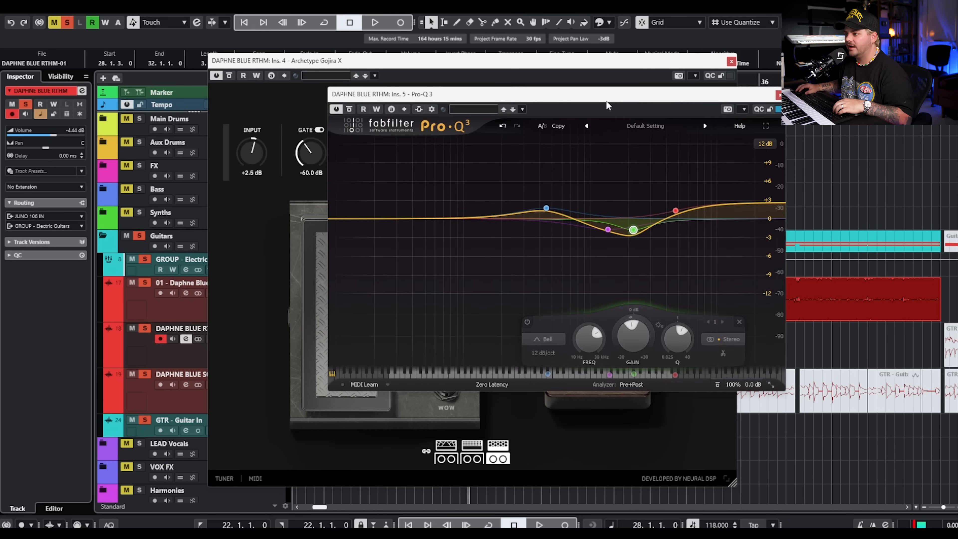
left_click_drag(605, 100, 511, 98)
mouse_move(452, 208)
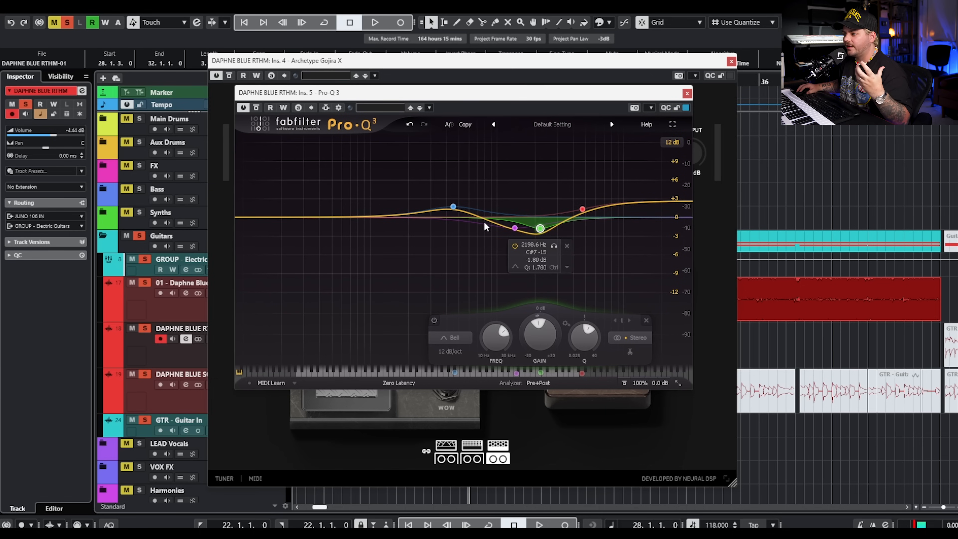
left_click_drag(549, 249, 490, 208)
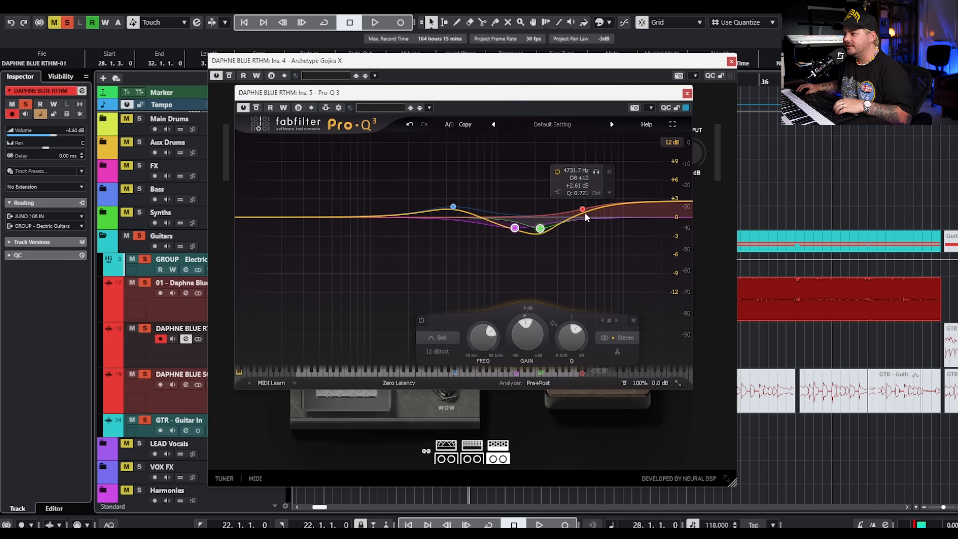
key("space")
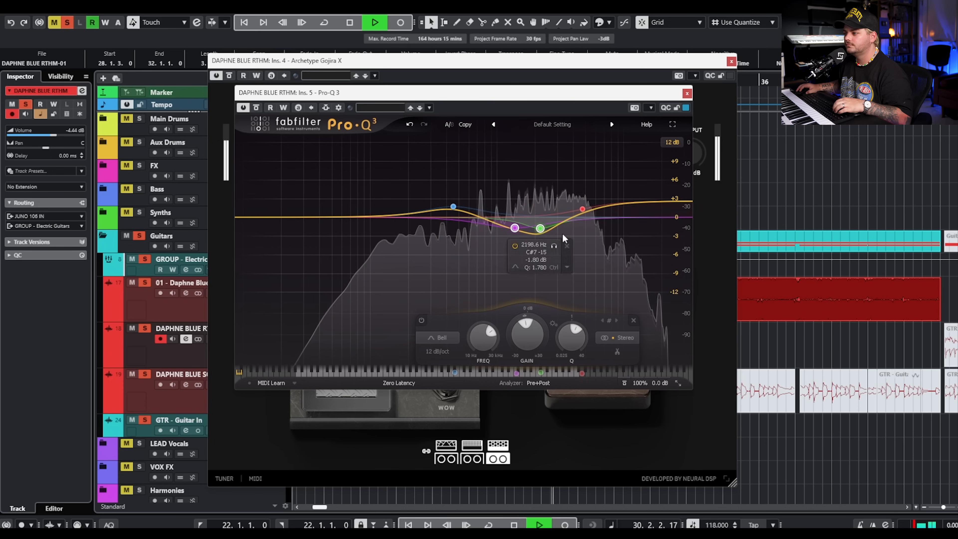
key("space")
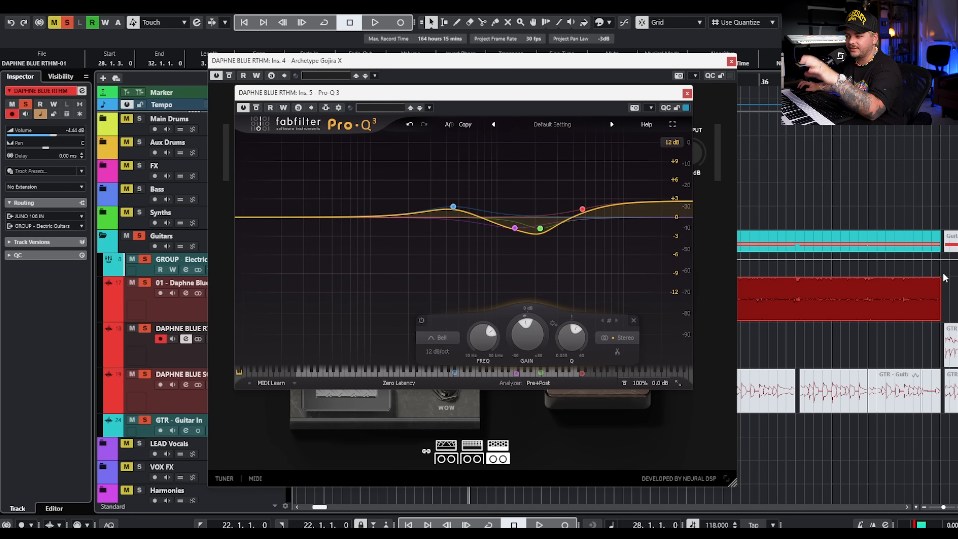
left_click_drag(955, 278, 823, 303)
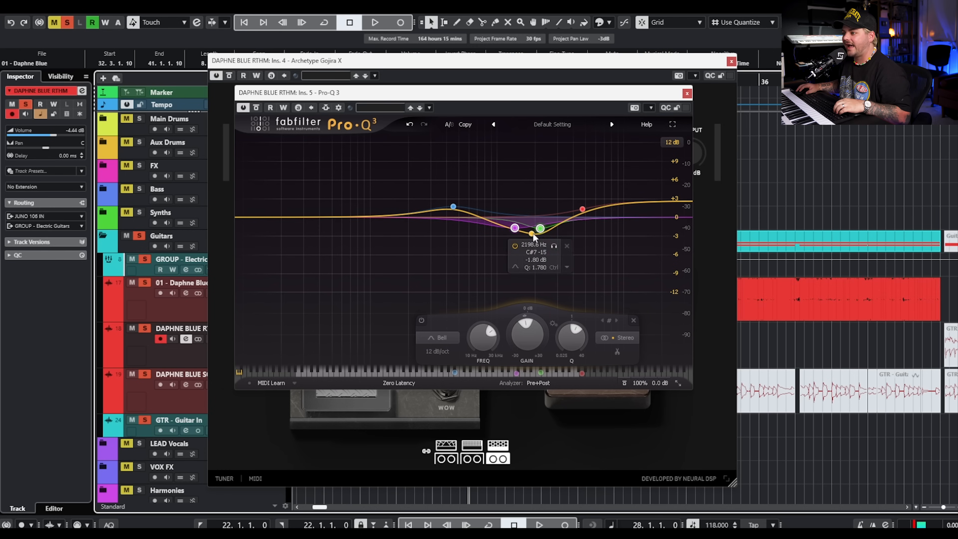
left_click_drag(540, 228, 540, 231)
left_click(515, 227)
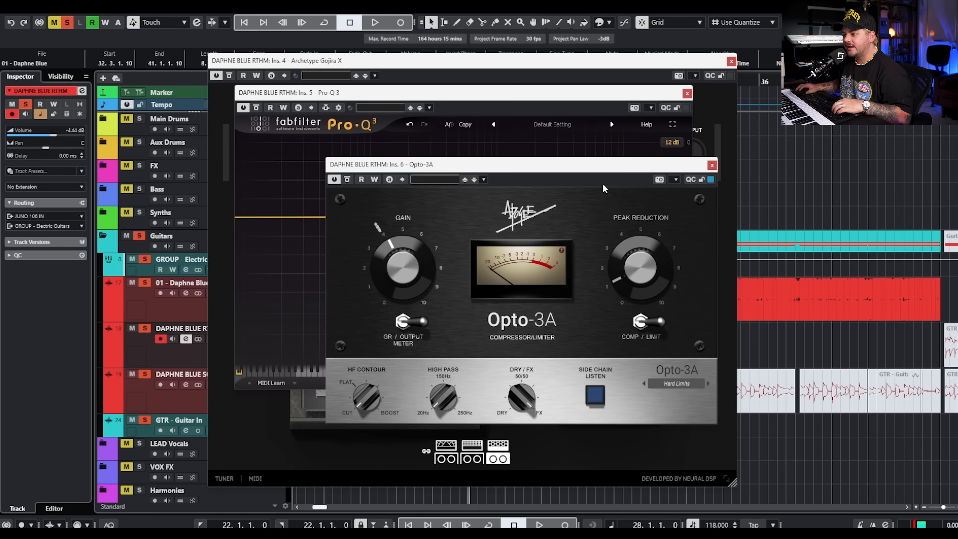
- Review the Opto-3A compressor, close all the plugin windows and play the rhythm guitar from bar 28
left_click_drag(621, 169, 551, 111)
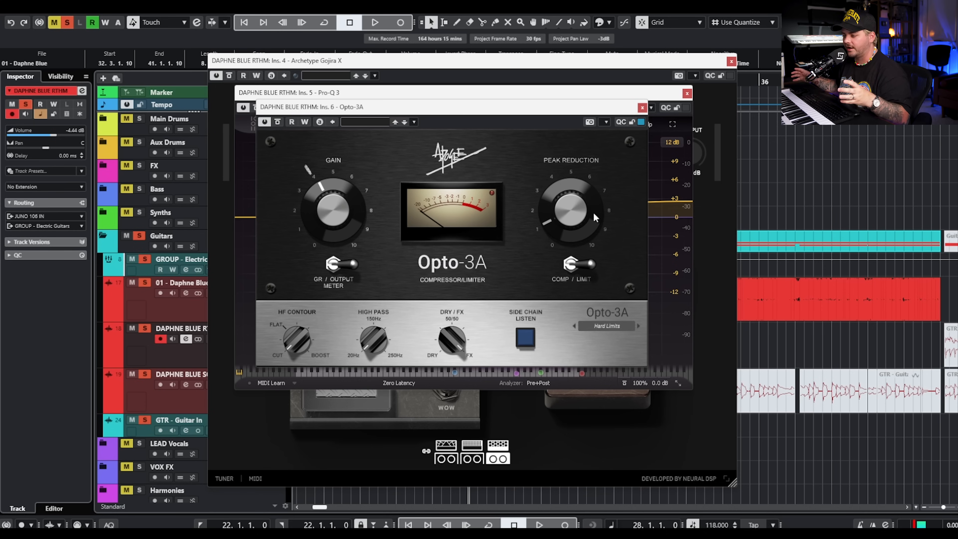
left_click(687, 94)
left_click(731, 61)
key("space")
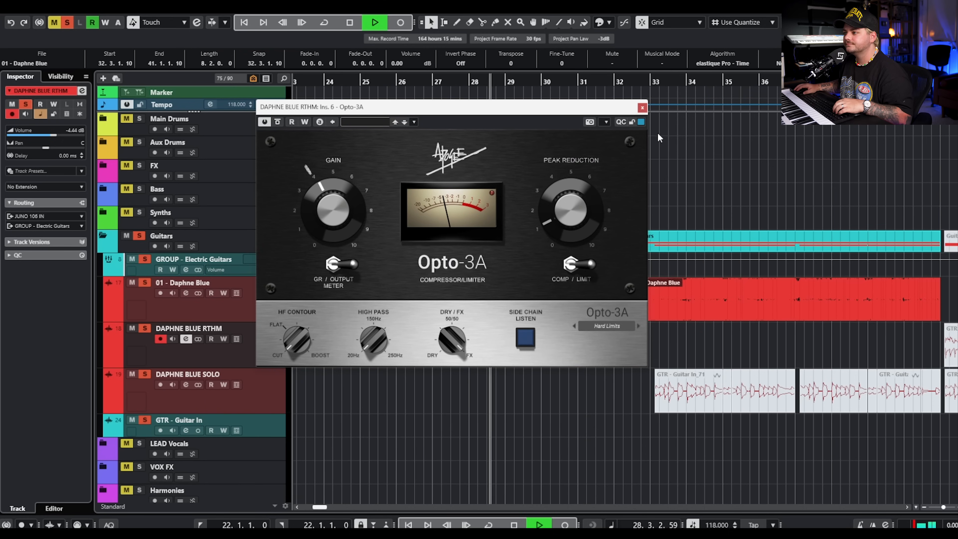
left_click(641, 107)
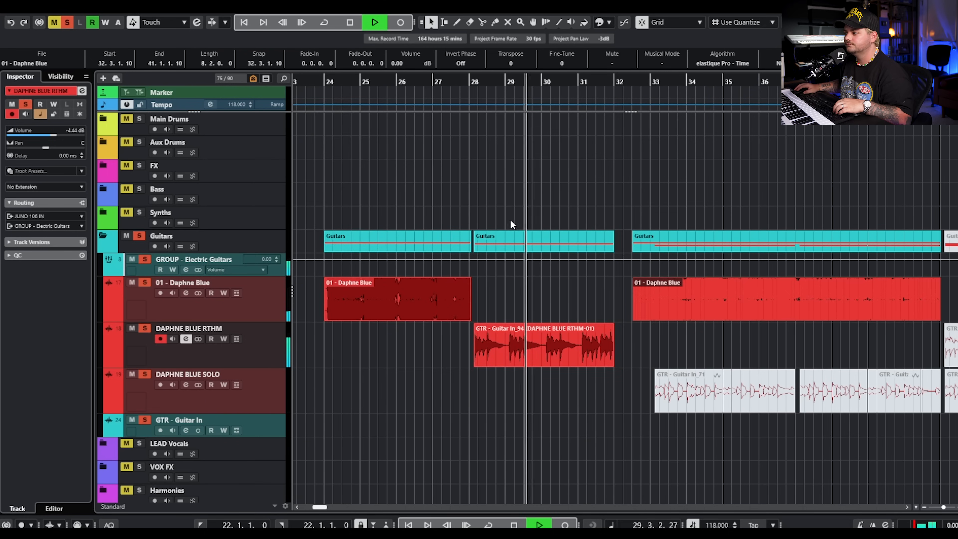
key("space")
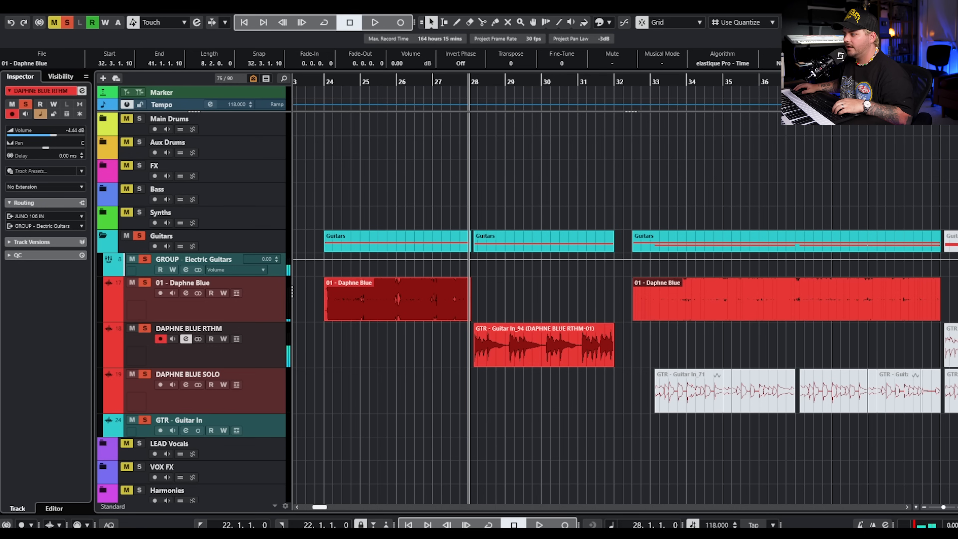
- Play the Daphne Blue reference from bar 24 and open Archetype Gojira X on the rhythm track's first insert
left_click(323, 81)
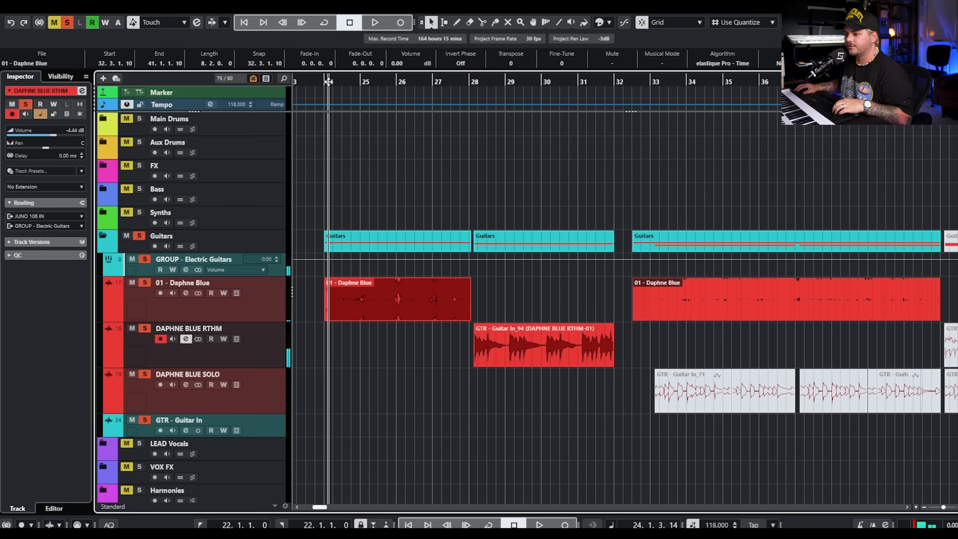
key("space")
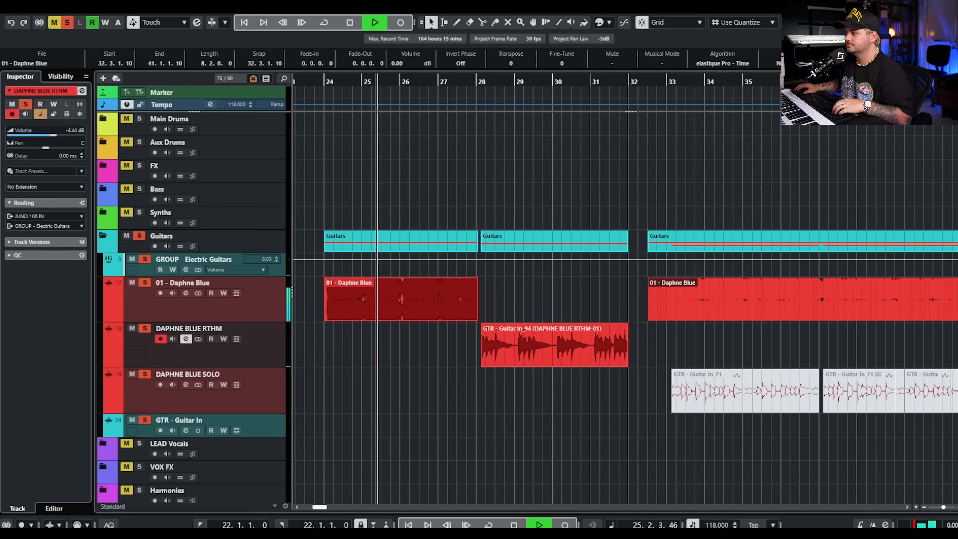
left_click_drag(465, 19, 501, 38)
key("space")
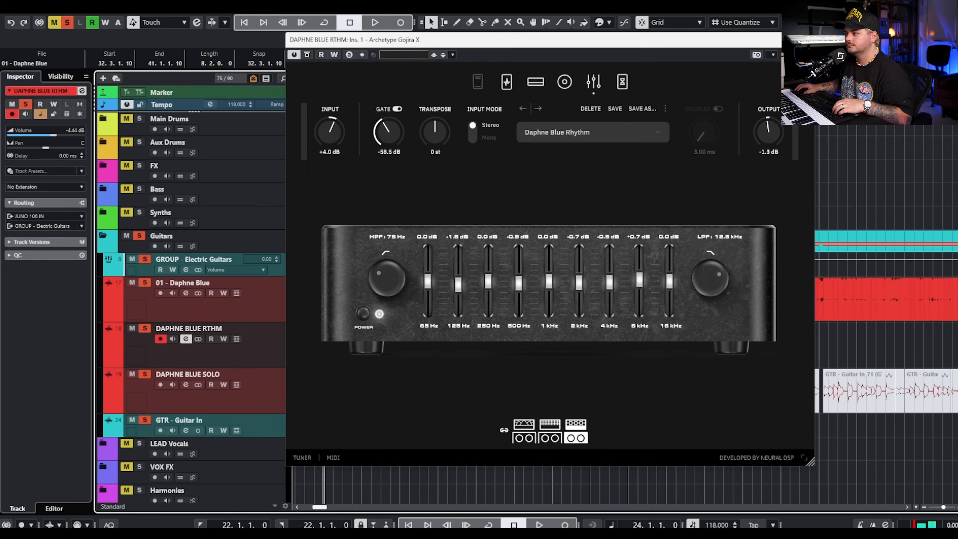
- Play the rhythm guitar through the Daphne Blue Rhythm preset while reviewing its amp, pedals and post effects
left_click_drag(720, 47, 700, 65)
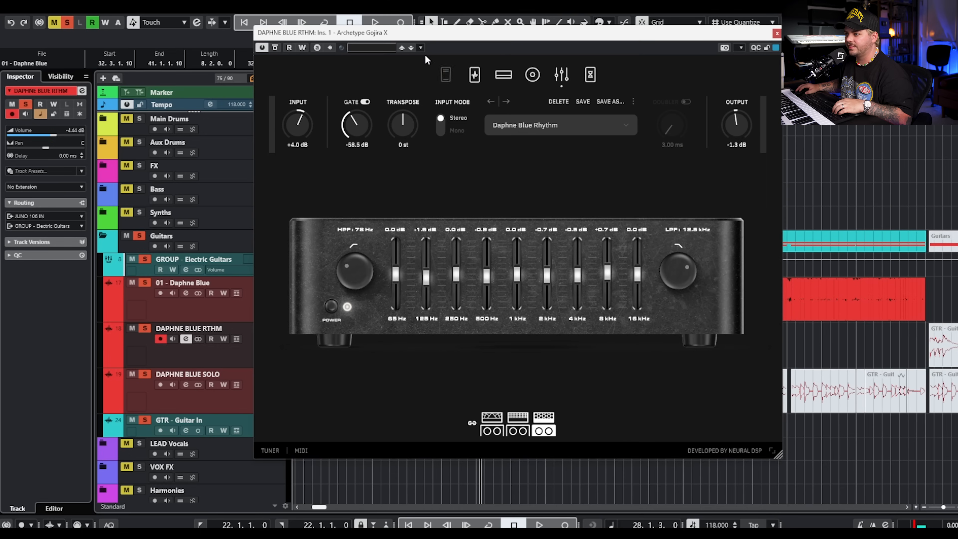
left_click(503, 74)
key("space")
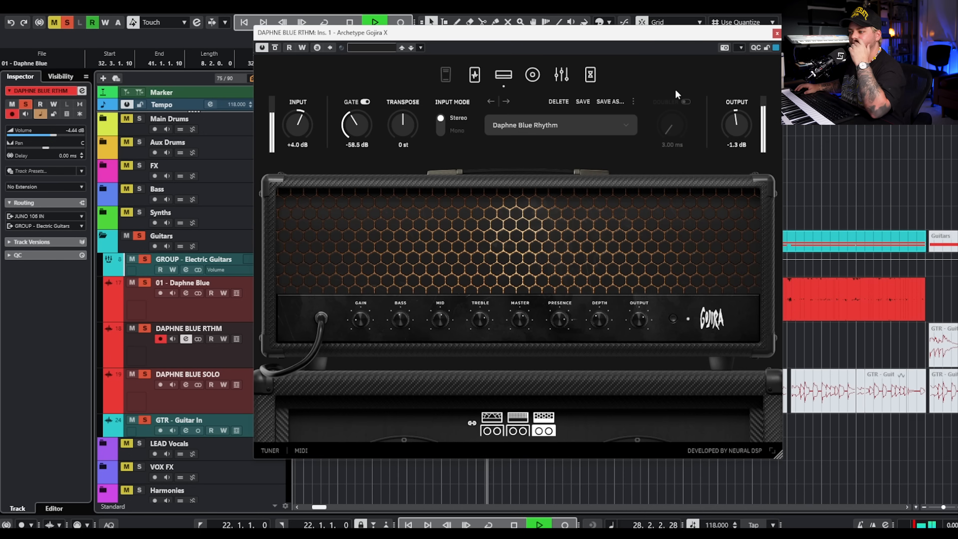
left_click(474, 75)
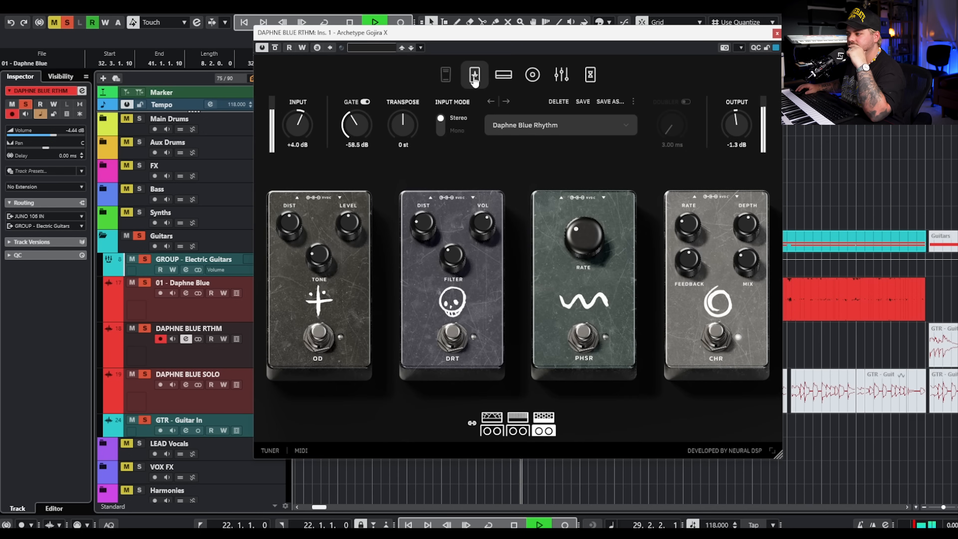
key("space")
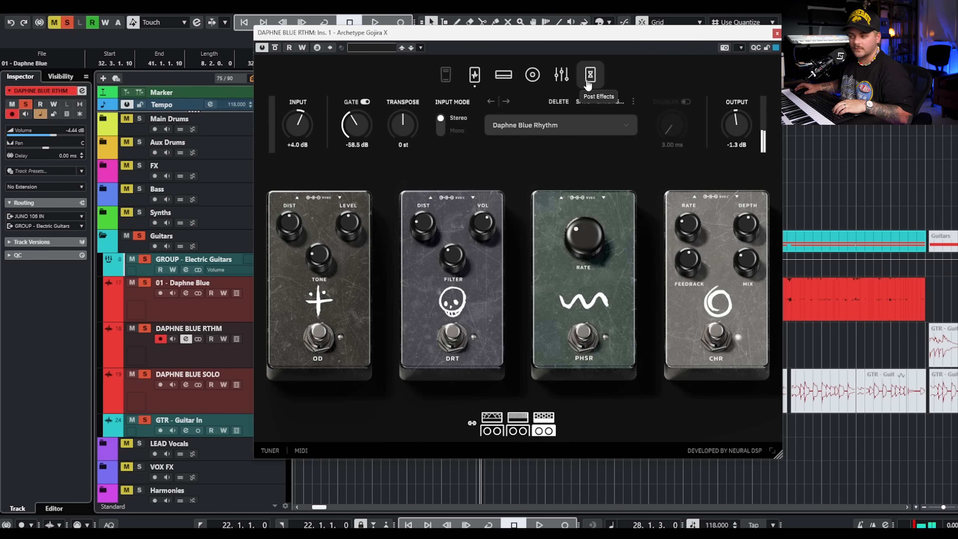
left_click(590, 74)
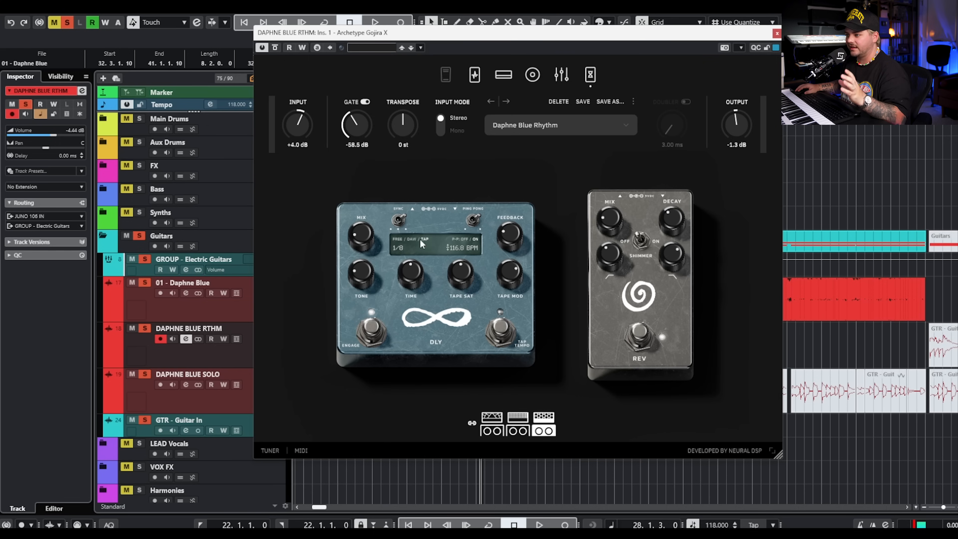
- Close the plugin, unmute the DAPHNE BLUE SOLO clips between bars 33 and 41 and place the playhead just before bar 33
left_click(776, 34)
left_click(719, 170)
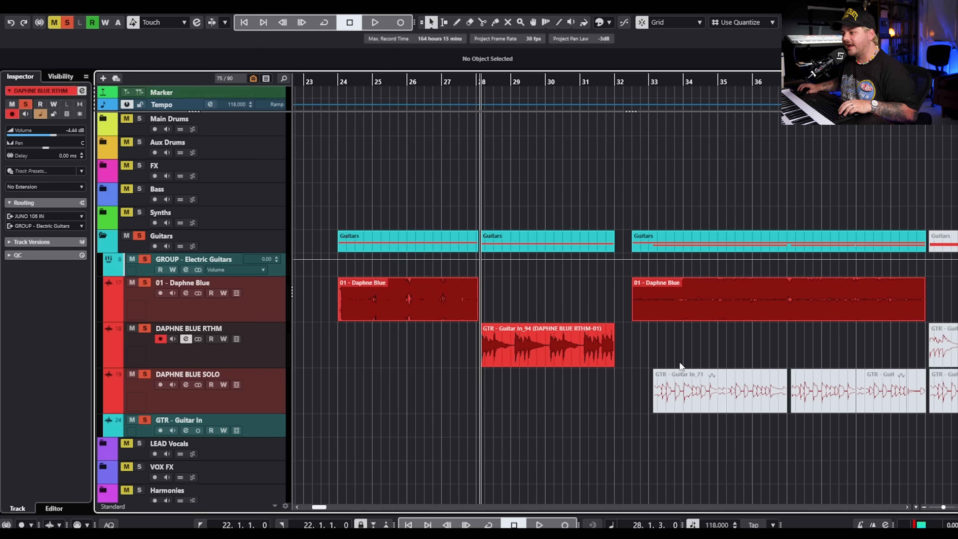
scroll(656, 351, "right", 3)
left_click_drag(629, 335, 845, 410)
key("shift+u")
scroll(695, 345, "right", 2)
left_click(443, 80)
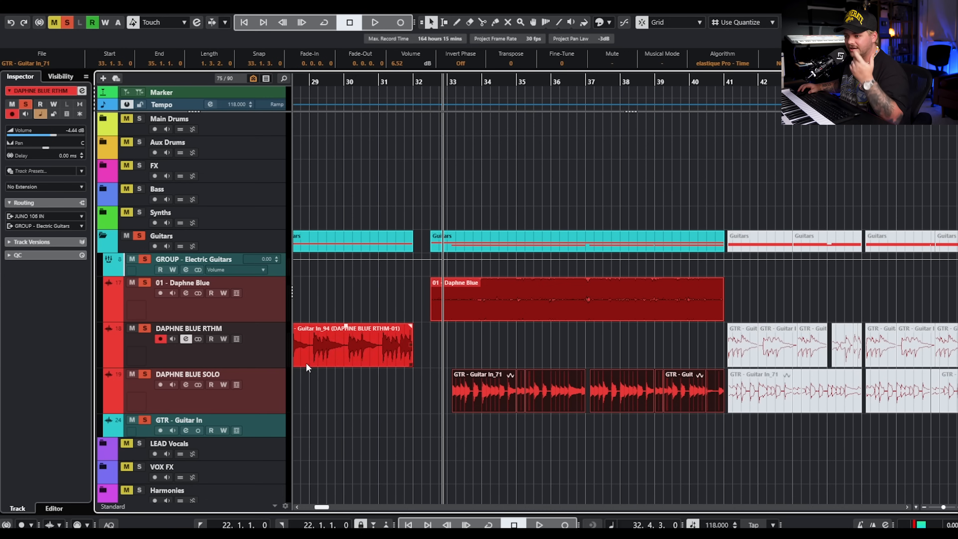
- Open the DAPHNE BLUE SOLO track's Archetype Gojira X, show its wow and octave pedals and play the solo
left_click(285, 378)
left_click_drag(957, 130, 389, 16)
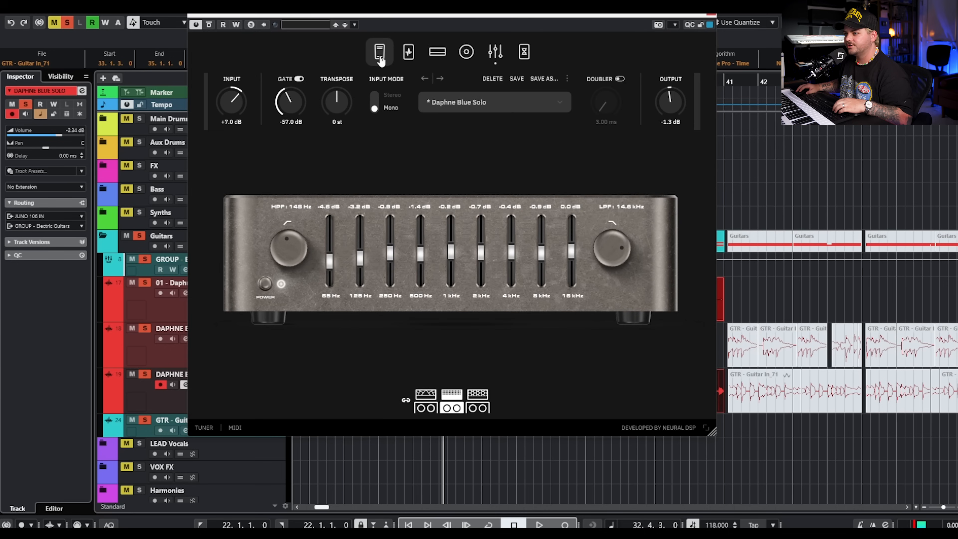
left_click(379, 55)
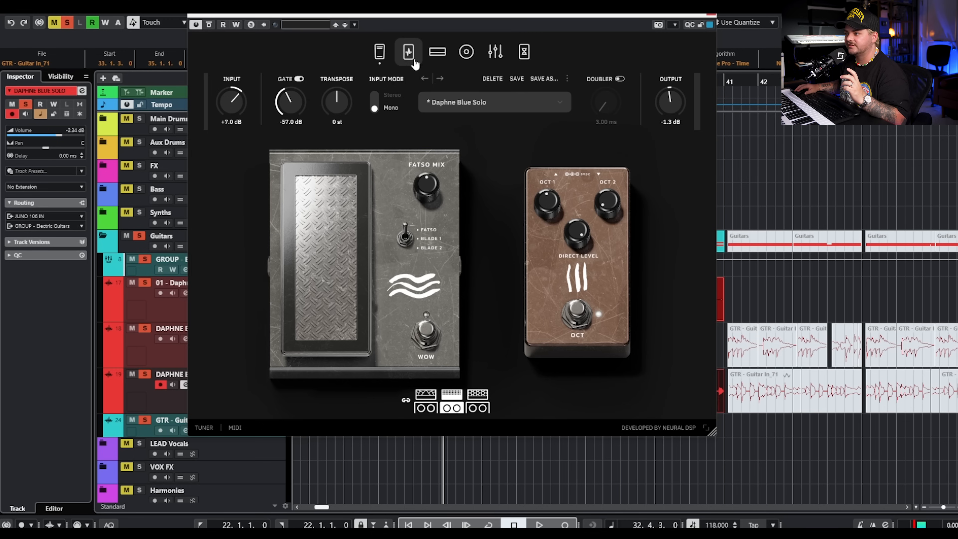
key("space")
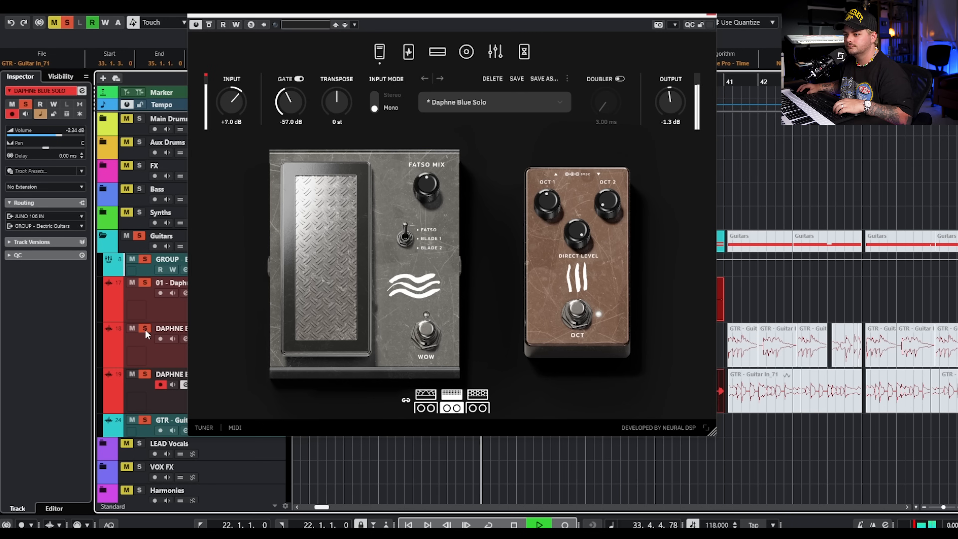
- Mute the 01 - Daphne Blue reference and review the Daphne Blue Solo preset's pedals, amp, cabinet mics, EQ and post effects
left_click(145, 282)
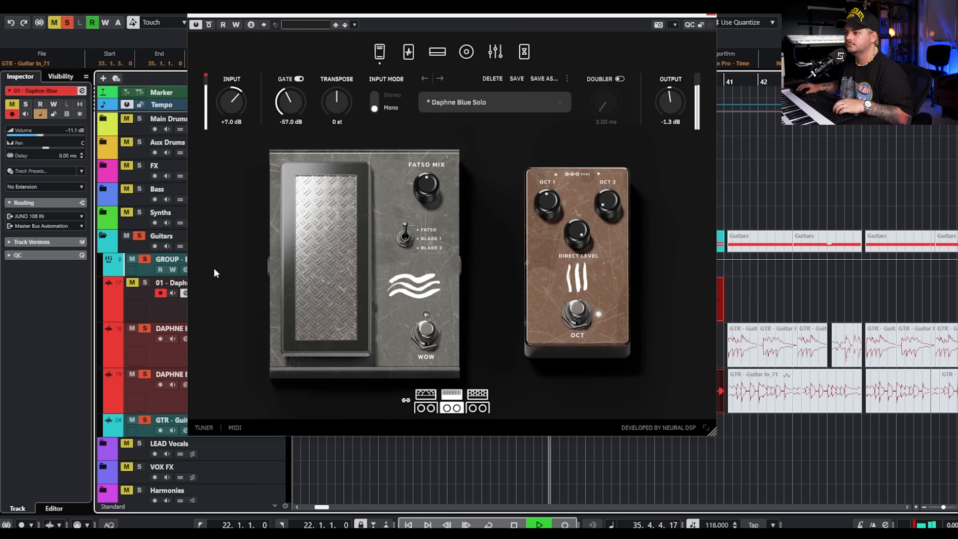
key("space")
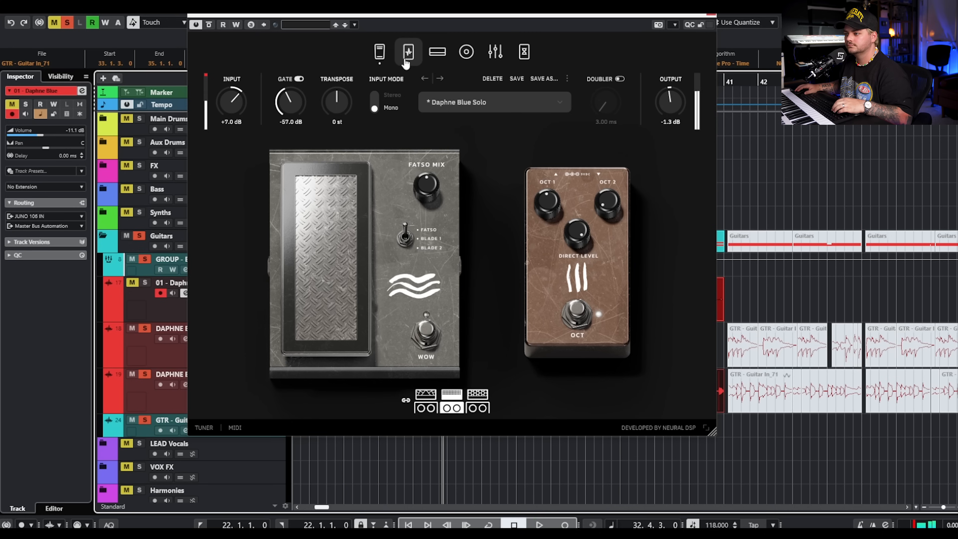
left_click(405, 59)
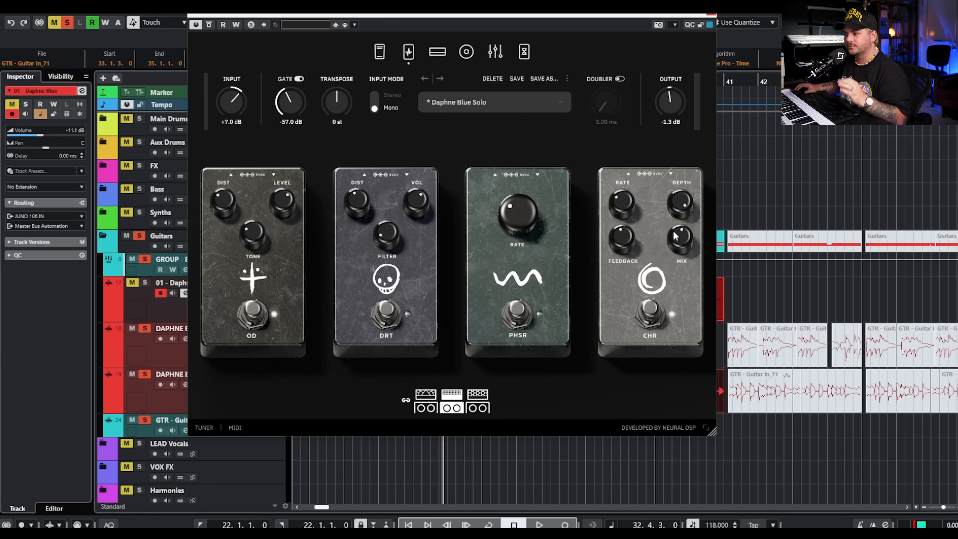
left_click(437, 53)
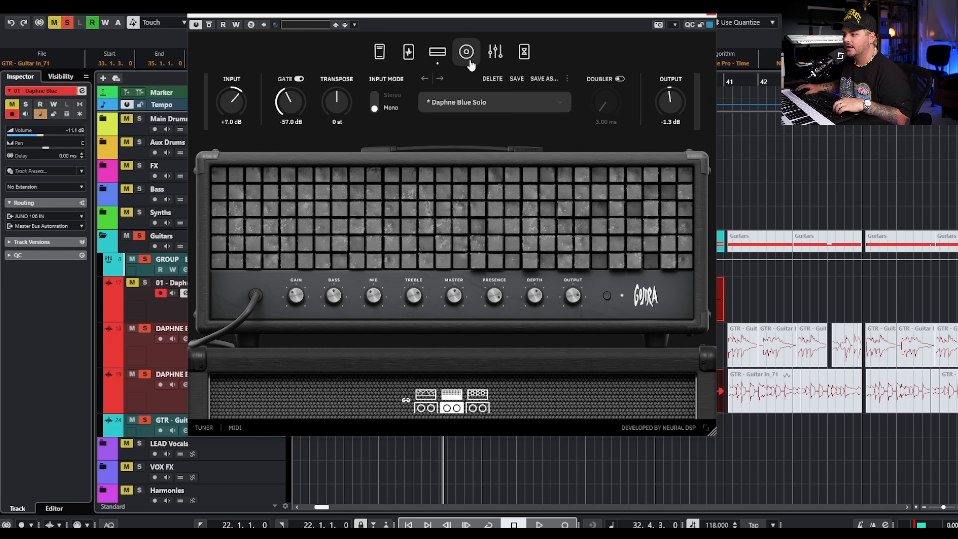
left_click(466, 53)
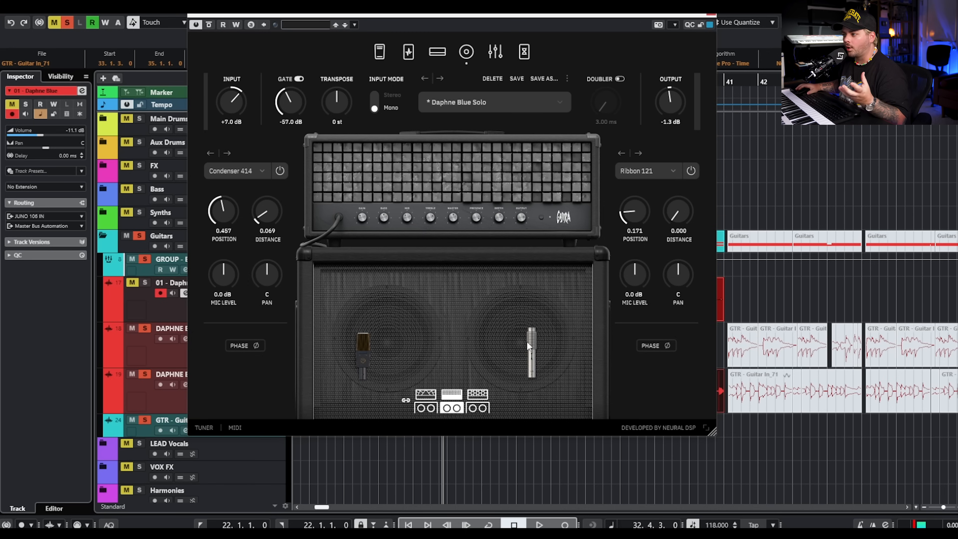
left_click(490, 57)
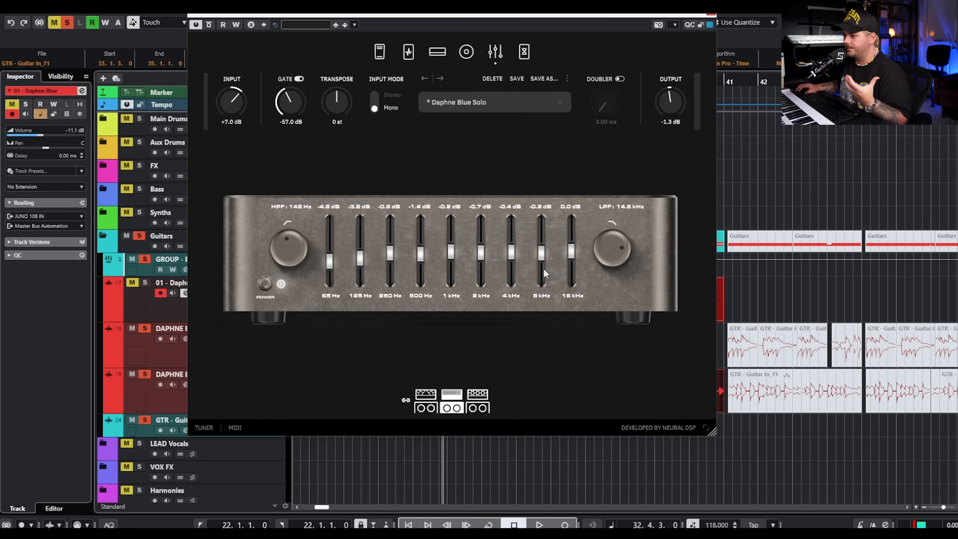
left_click(523, 52)
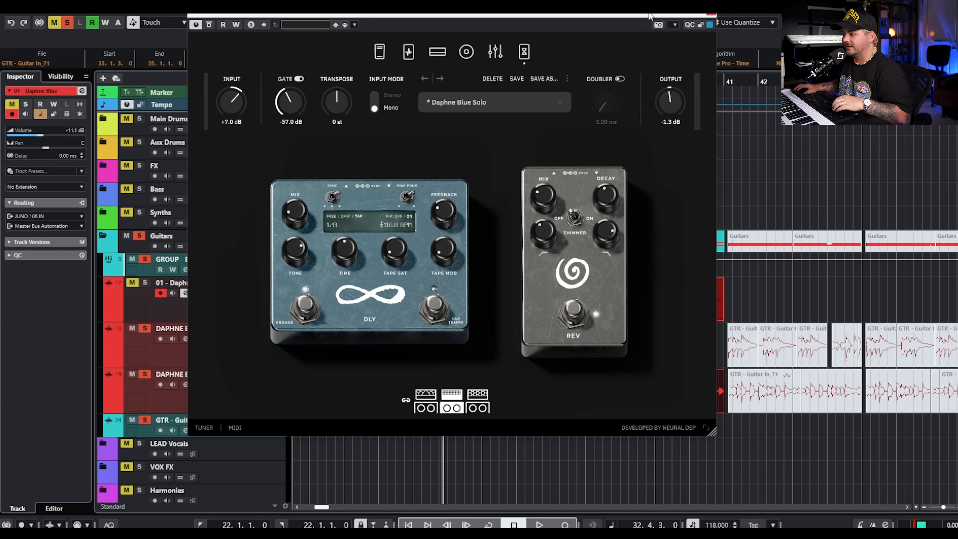
left_click(712, 16)
- Try playing the DAPHNE BLUE SOLO clips through the DAPHNE BLUE RTHM track and undo the move
left_click_drag(450, 350, 712, 399)
left_click_drag(498, 392, 497, 349)
key("space")
left_click_drag(437, 345, 716, 343)
left_click(496, 341)
key("space")
key("ctrl+z")
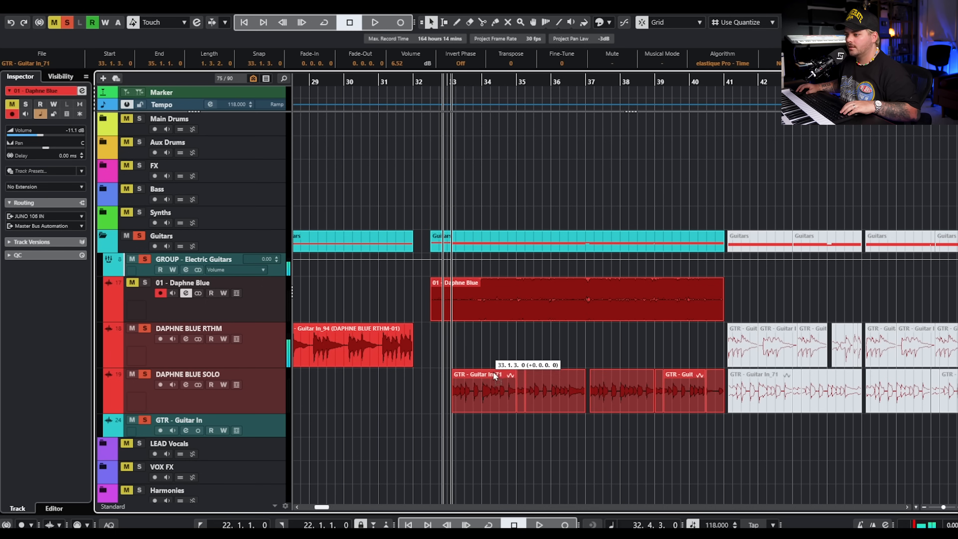
- Play the solo clips through their own DAPHNE BLUE SOLO track from just before bar 33
key("space")
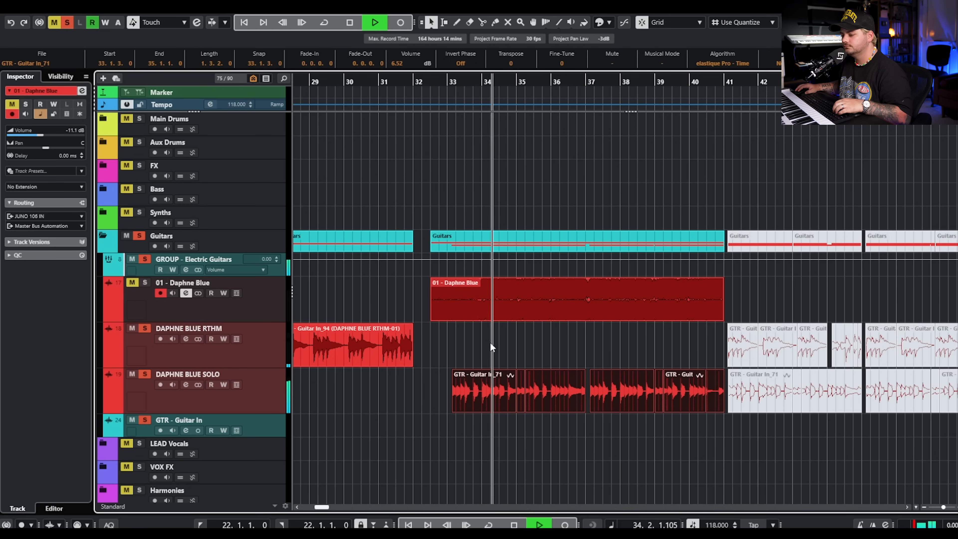
left_click(266, 390)
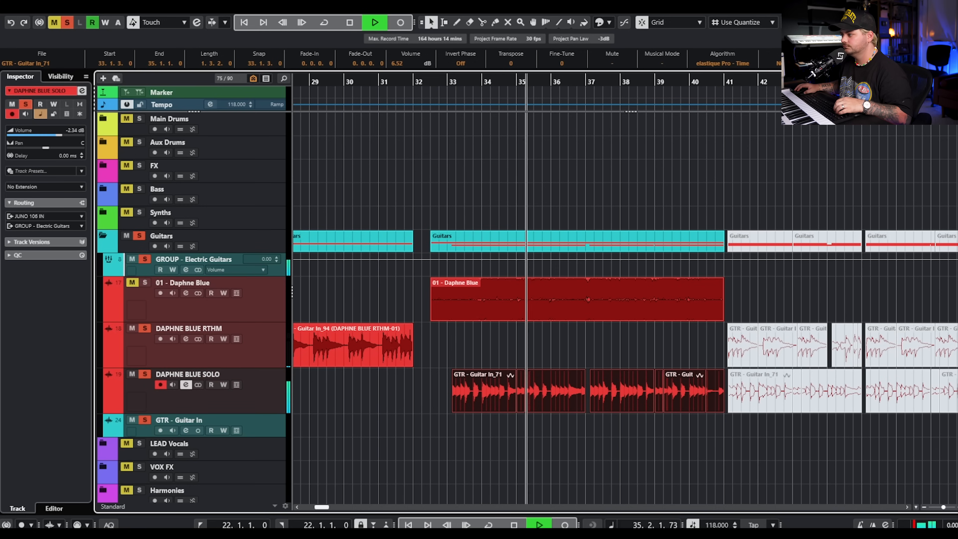
key("space")
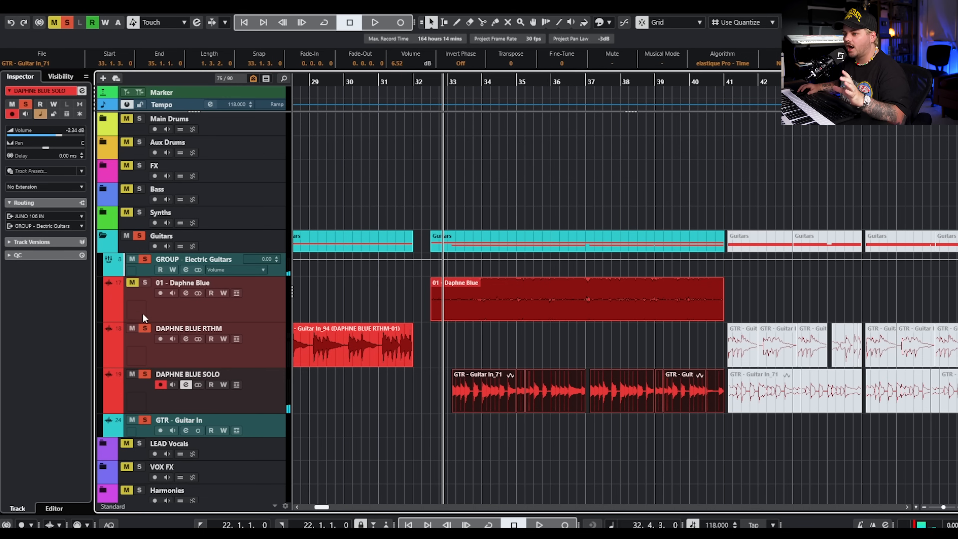
- Compare the 01 - Daphne Blue reference with DAPHNE BLUE SOLO by switching which track is muted during playback
left_click(145, 373)
left_click(132, 373)
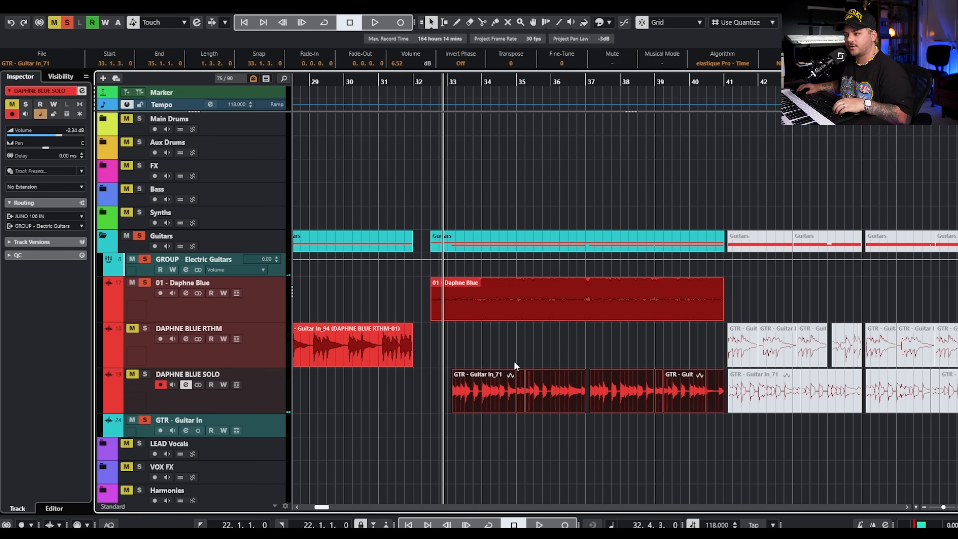
key("space")
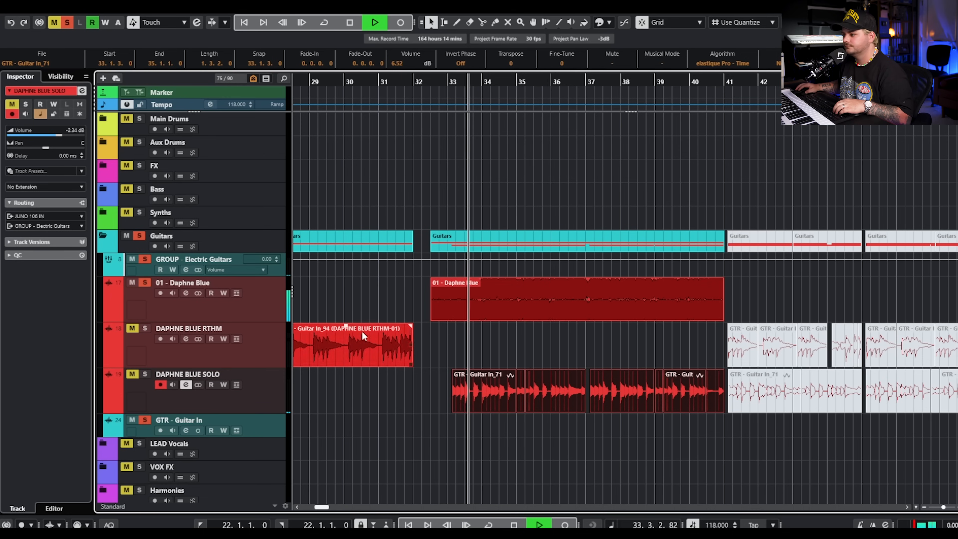
left_click(145, 373)
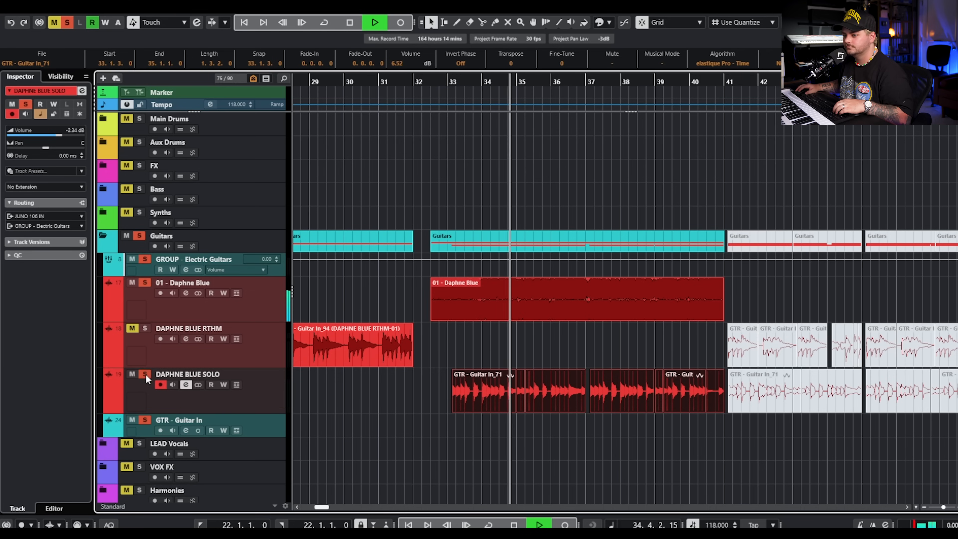
left_click(145, 283)
left_click(145, 282)
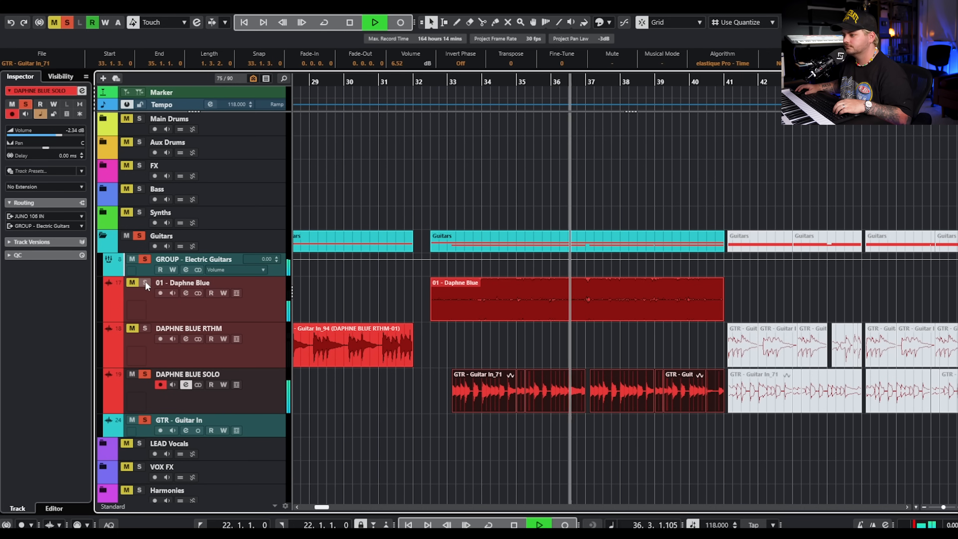
left_click(145, 373)
left_click(145, 374)
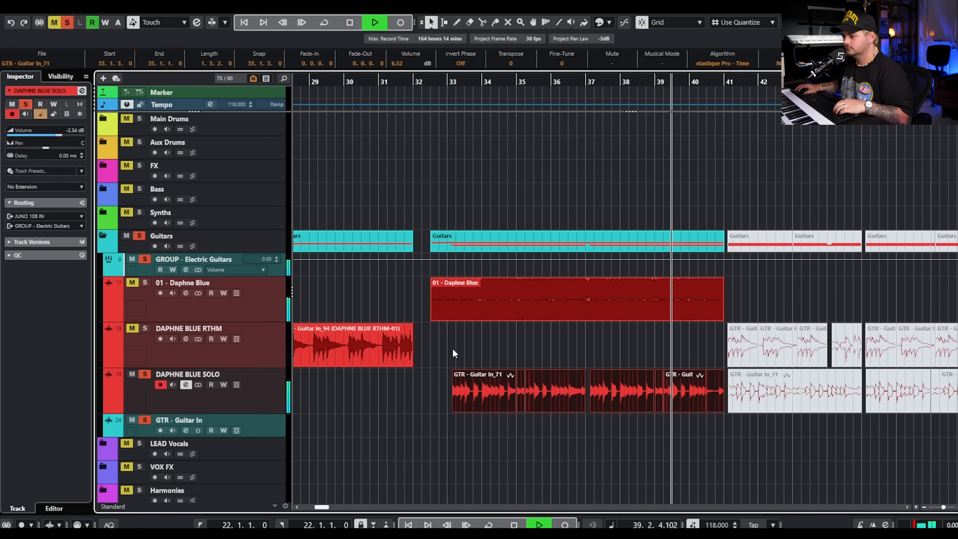
key("space")
- Unmute the DAPHNE BLUE RTHM track and audition its clip from bar 28 and the solo clips from bar 33
scroll(475, 357, "down", 1)
mouse_move(452, 353)
left_mouse_down()
mouse_move(565, 392)
mouse_move(674, 402)
left_mouse_up()
left_click(312, 75)
key("space")
left_click(144, 329)
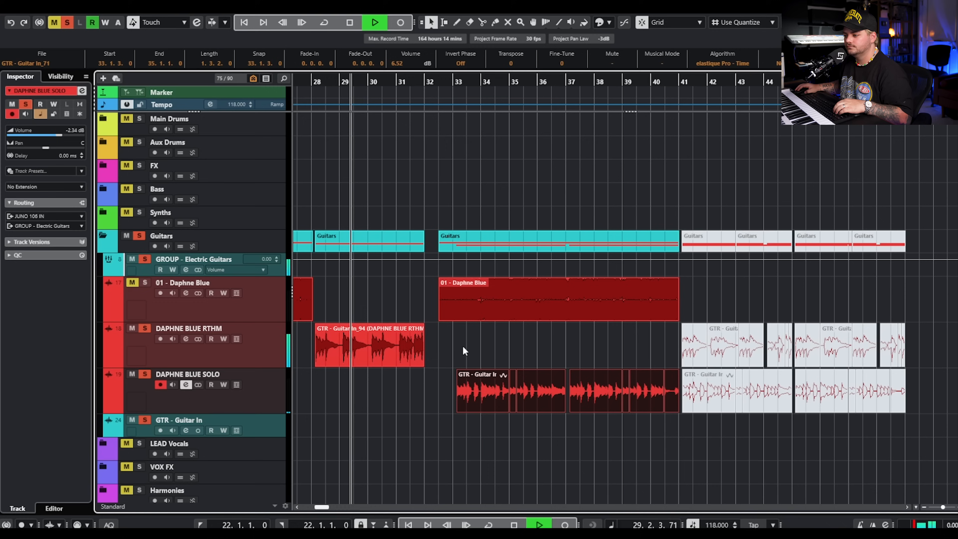
key("space")
left_click(451, 85)
key("space")
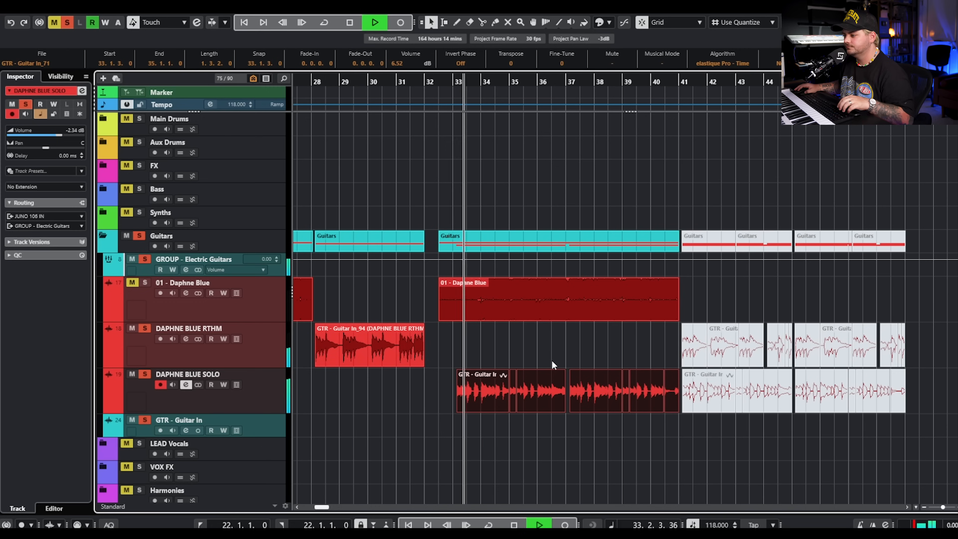
scroll(545, 350, "down", 2)
scroll(545, 350, "right", 3)
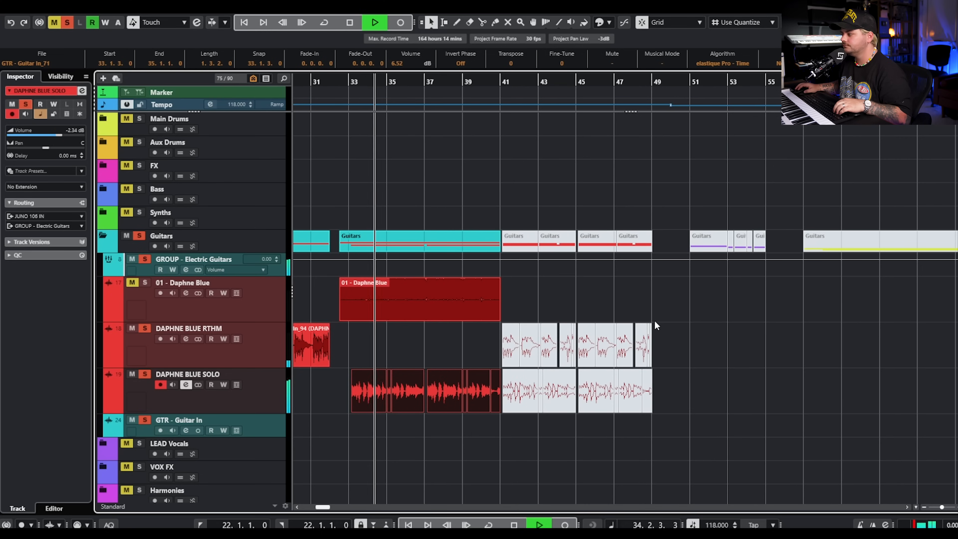
key("space")
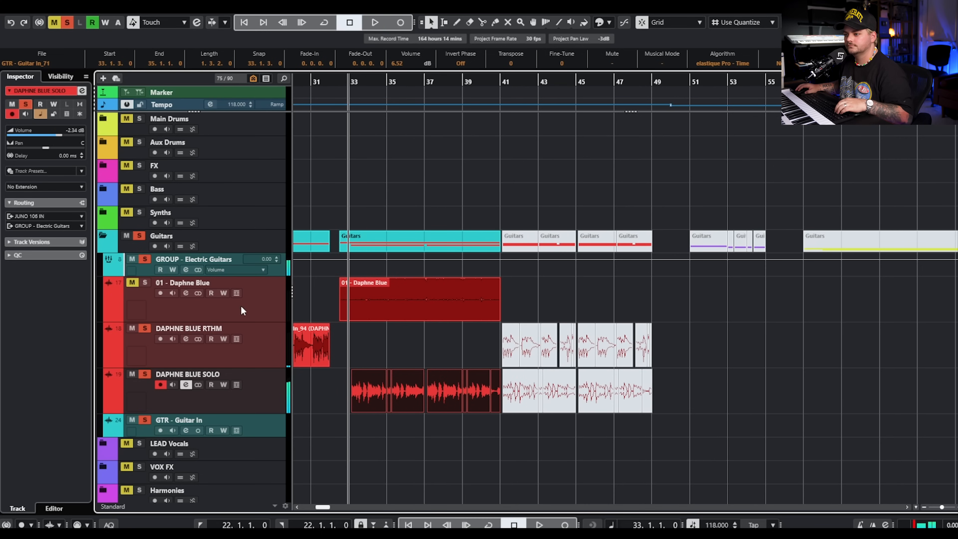
- Hide the Daphne Blue tracks and show the 13 - the movies and NIGHTLY MOVIES tracks
left_click(242, 310)
left_click(60, 77)
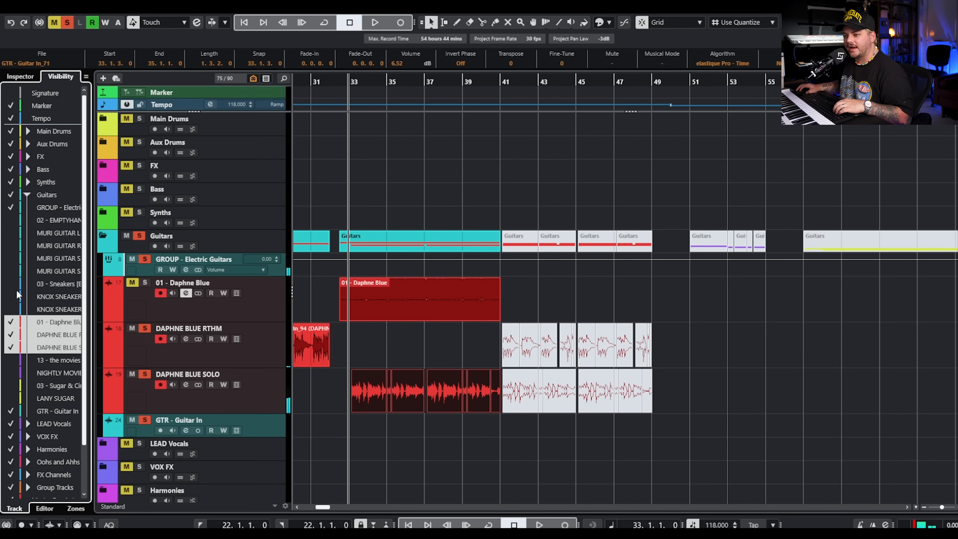
left_click(11, 360)
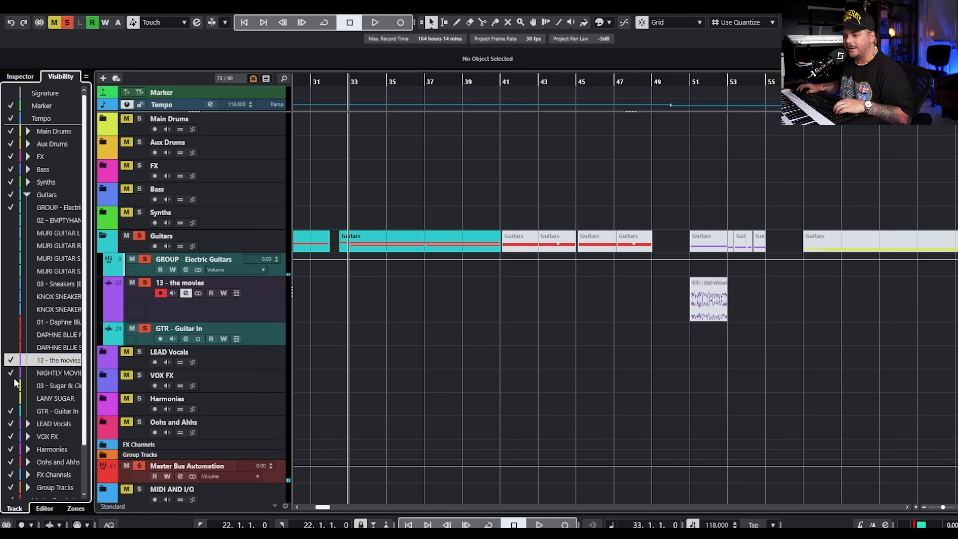
left_click(12, 372)
scroll(680, 282, "up", 3)
left_click(24, 77)
- Unmute the 13 - the movies and NIGHTLY MOVIES clips between bars 51 and 55 and select the NIGHTLY MOVIES track
scroll(569, 321, "right", 3)
left_click_drag(670, 278, 461, 303)
left_click(644, 302)
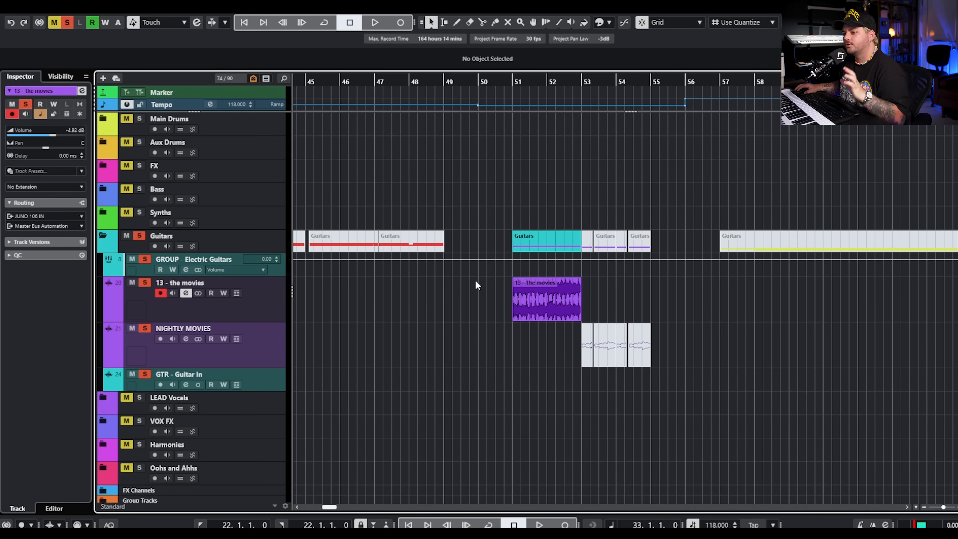
left_click(545, 292)
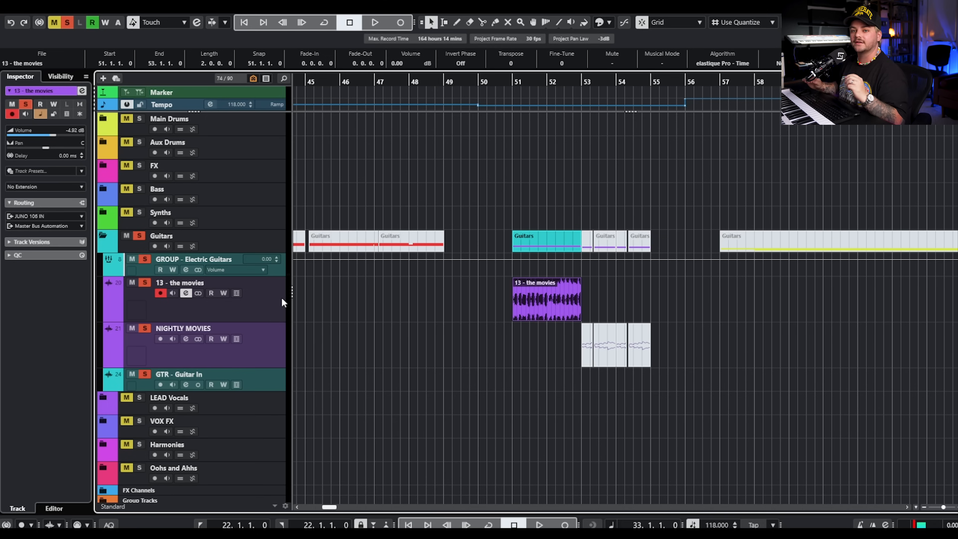
left_click_drag(605, 289, 432, 297)
left_click(272, 344)
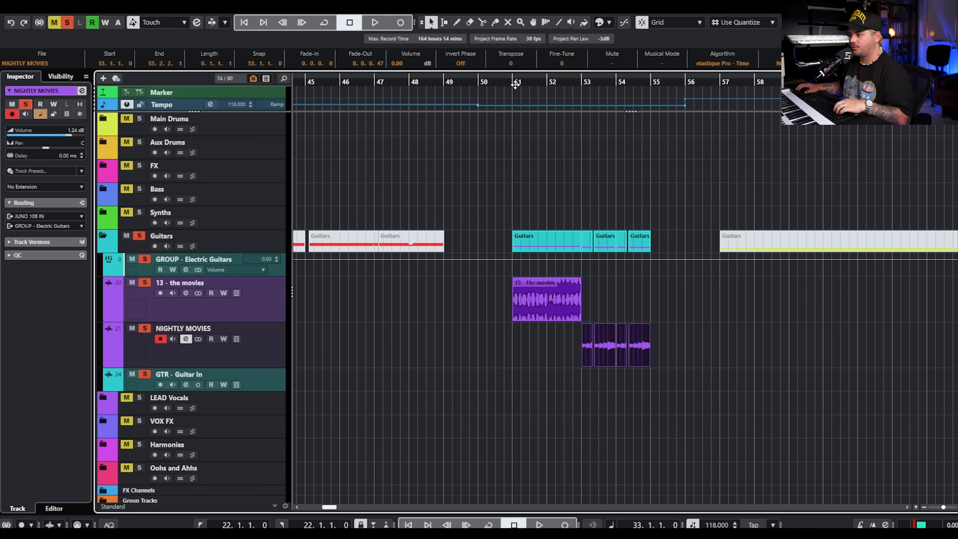
- Play from bar 51 to hear the 13 - the movies reference followed by the NIGHTLY MOVIES recreation
left_click(515, 85)
key("space")
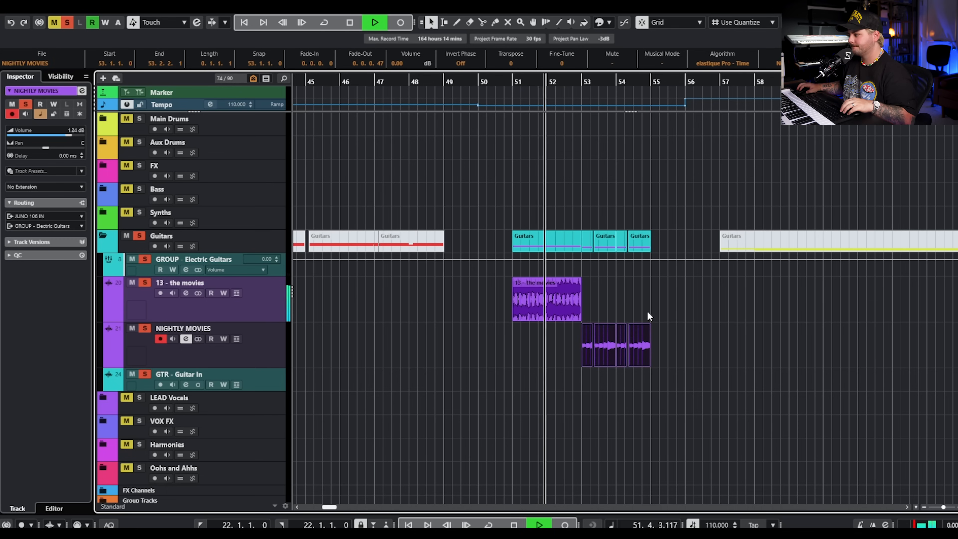
scroll(647, 312, "up", 2, "ctrl")
scroll(648, 312, "up", 1, "ctrl")
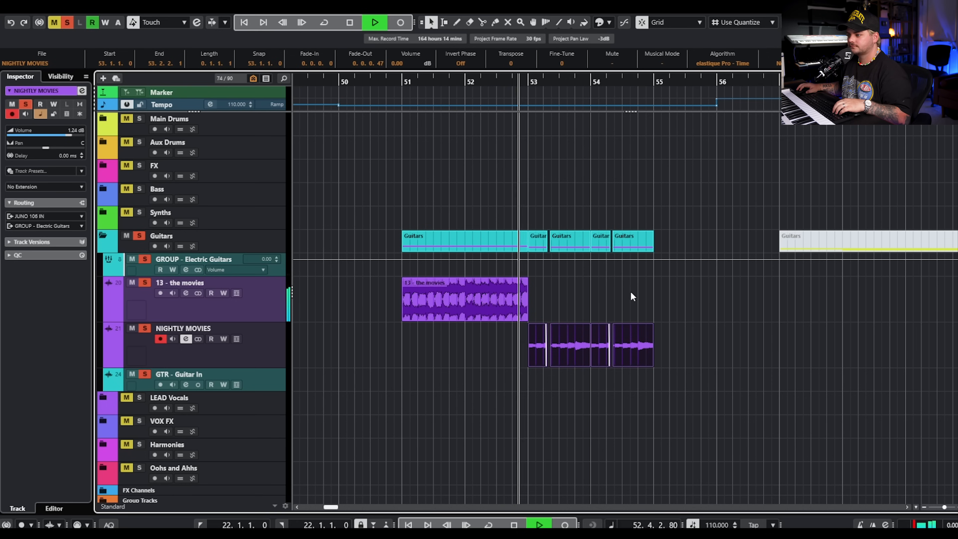
key("space")
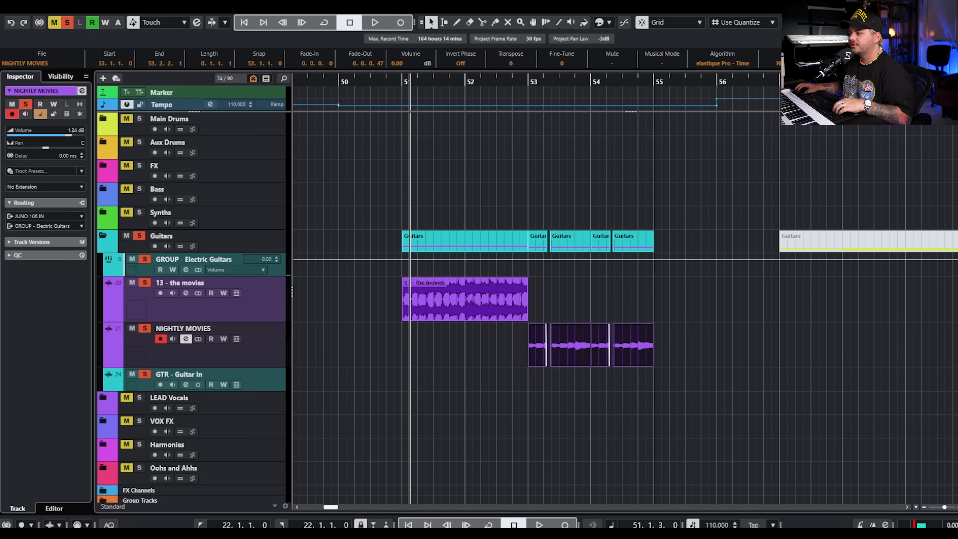
- Show the NIGHTLY MOVIES track's SPL Transient Designer Plus, play the guitar from just before bar 53 and close the plugin
left_click_drag(762, 141, 400, 98)
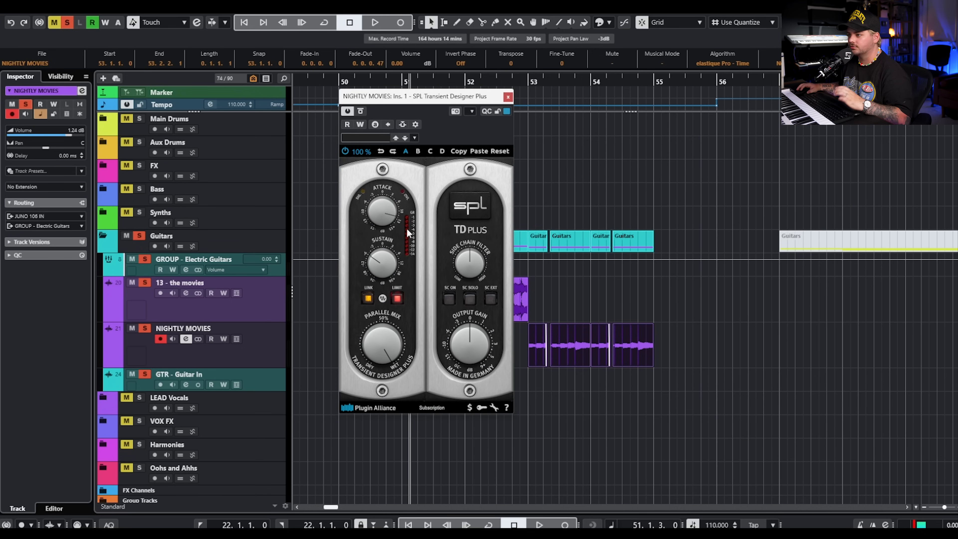
left_click(520, 82)
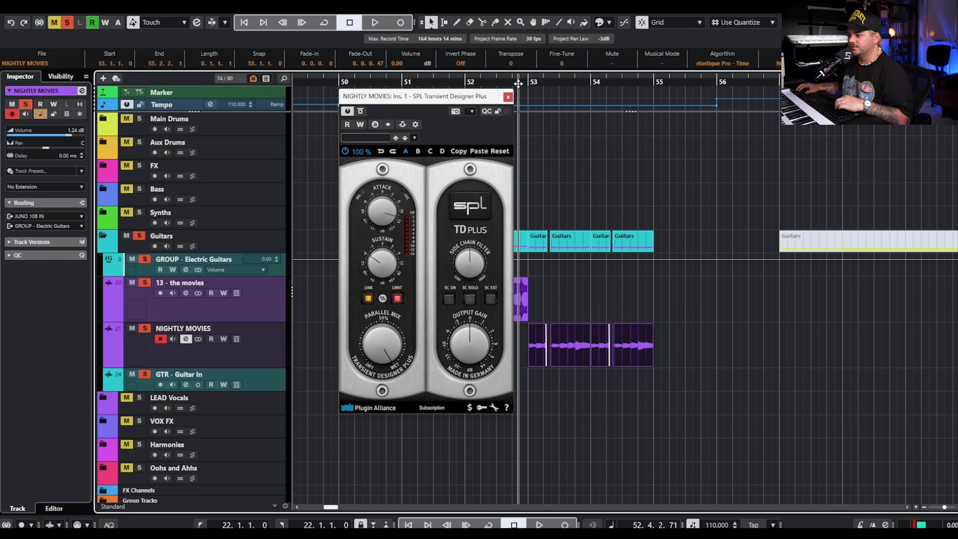
key("space")
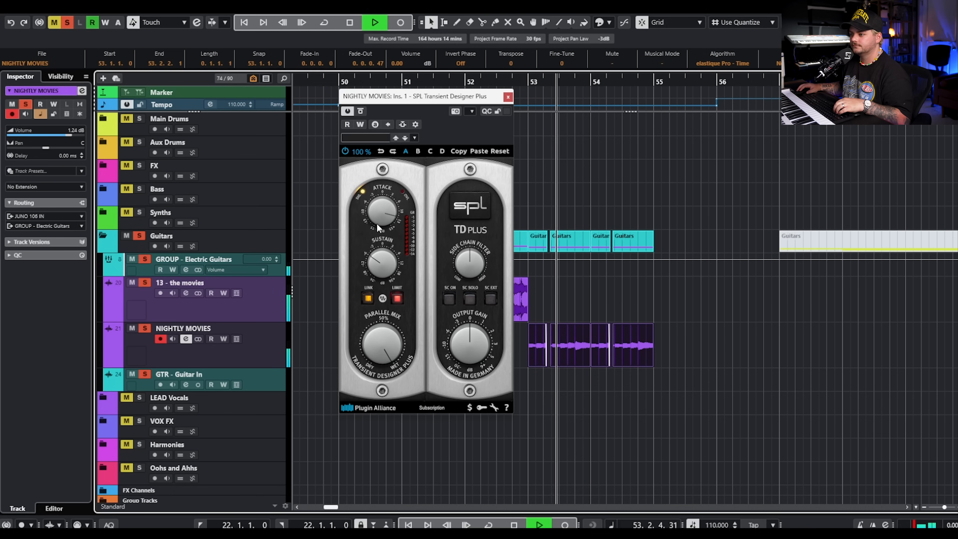
key("space")
left_click(508, 96)
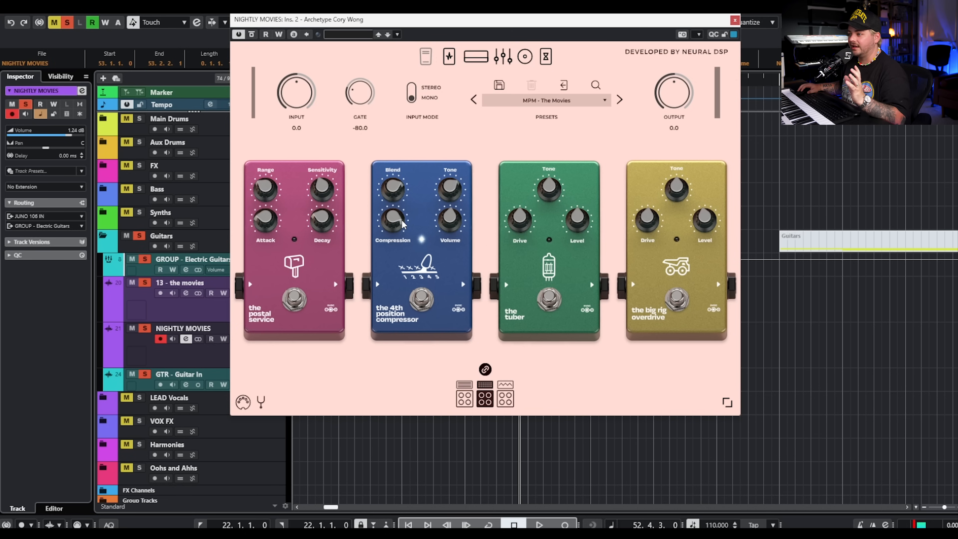
- Bypass Archetype Cory Wong's graphic EQ, time effects and compressor pedal, playing the guitar to hear the amp on its own
left_click(504, 57)
left_click(505, 59)
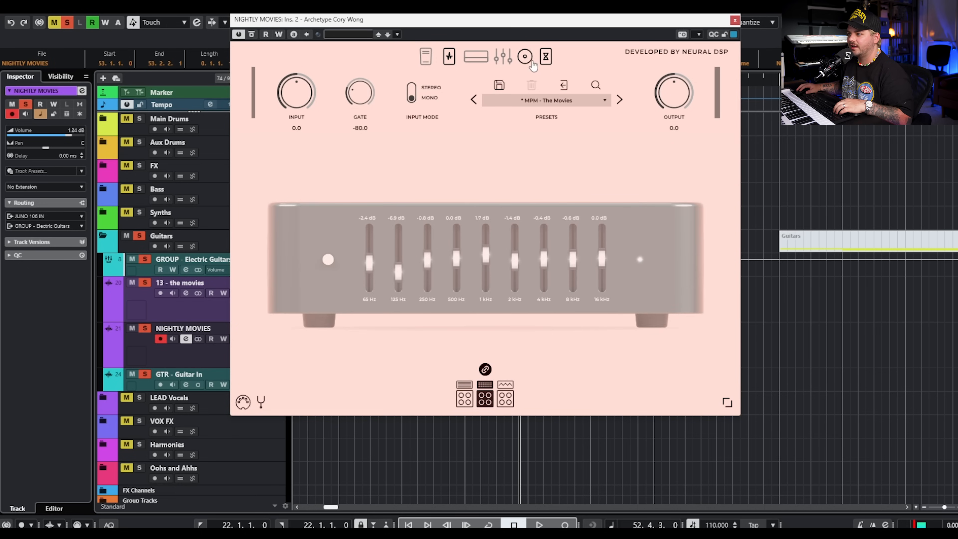
left_click(546, 58)
key("space")
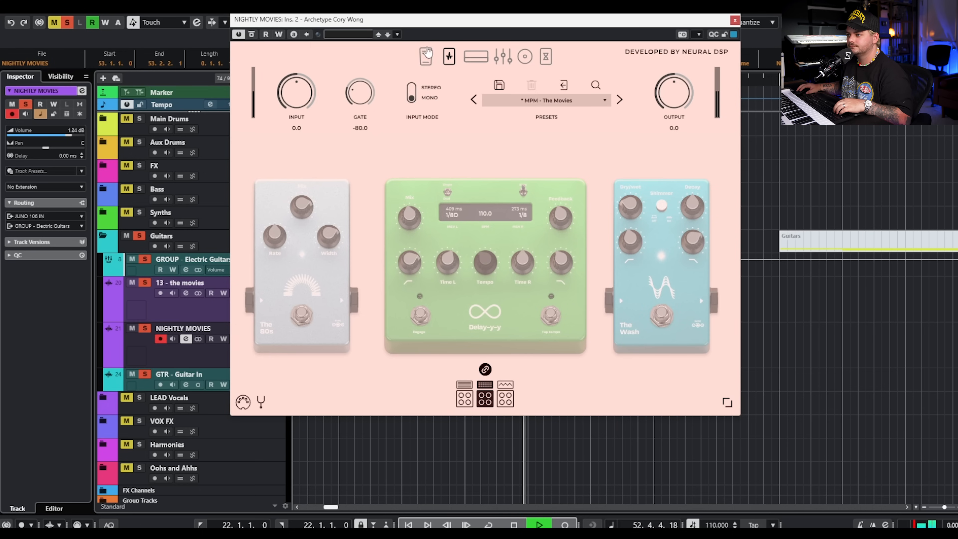
left_click(448, 57)
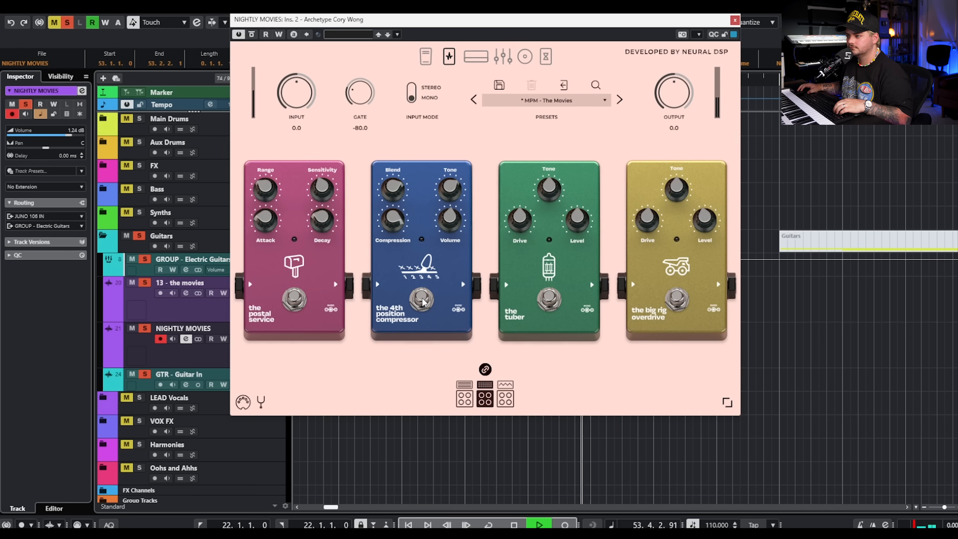
left_click(476, 57)
key("space")
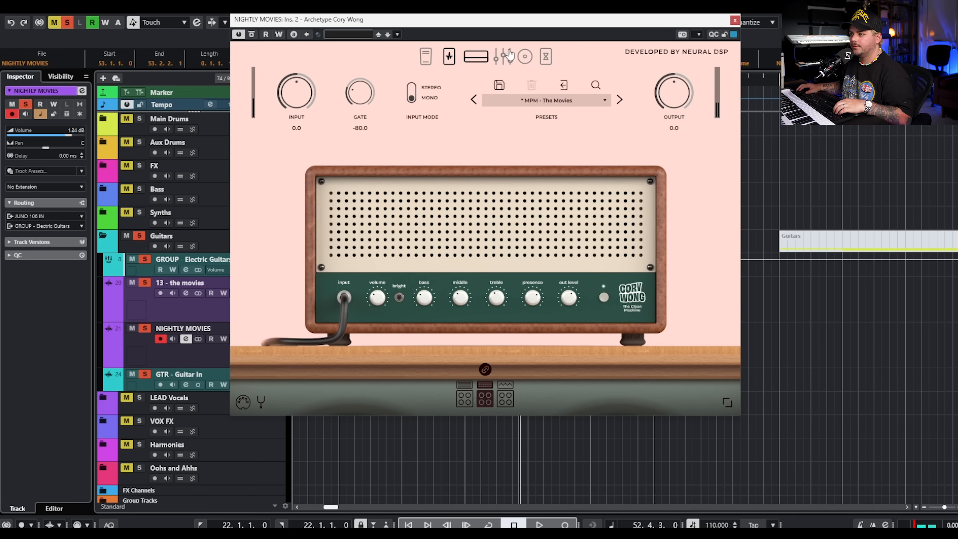
- Show the cabinet section, return to The Clean Machine amp and play the guitar from just before bar 53
left_click(523, 58)
left_click(472, 57)
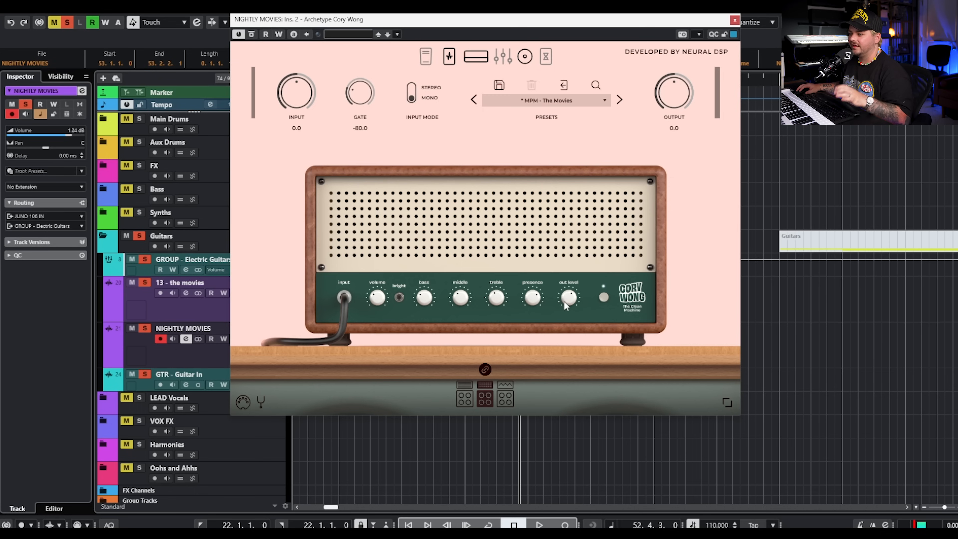
key("space")
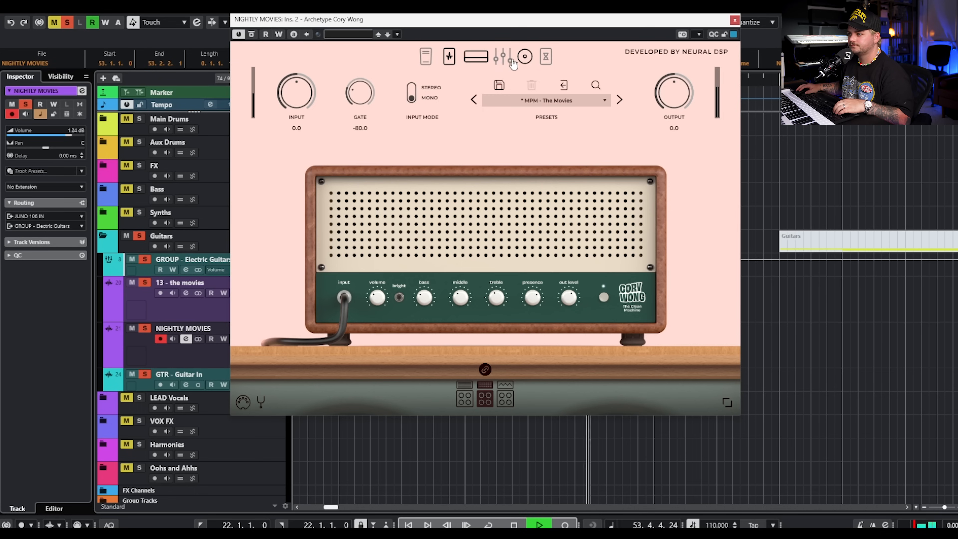
key("space")
- Re-enable the graphic EQ in Archetype Cory Wong and play the guitar through it
left_click(503, 61)
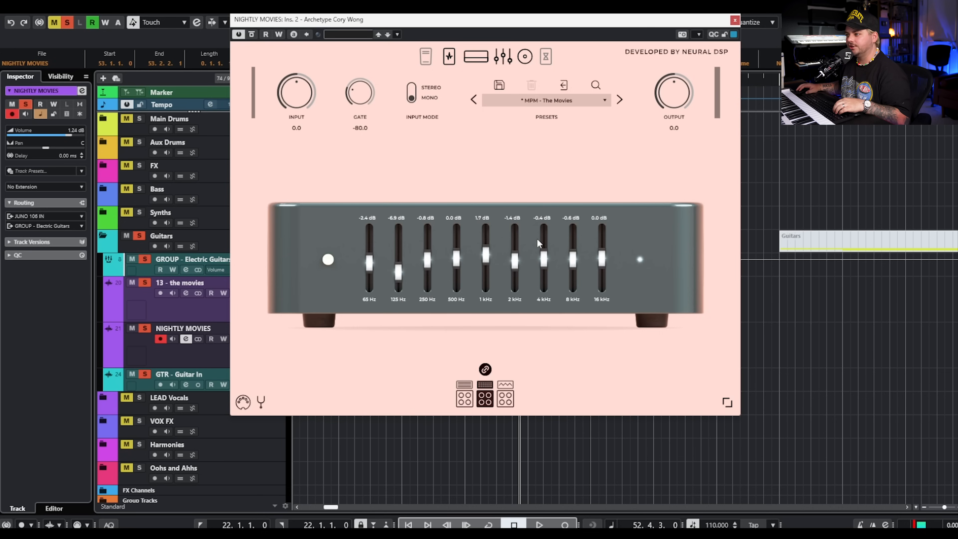
key("space")
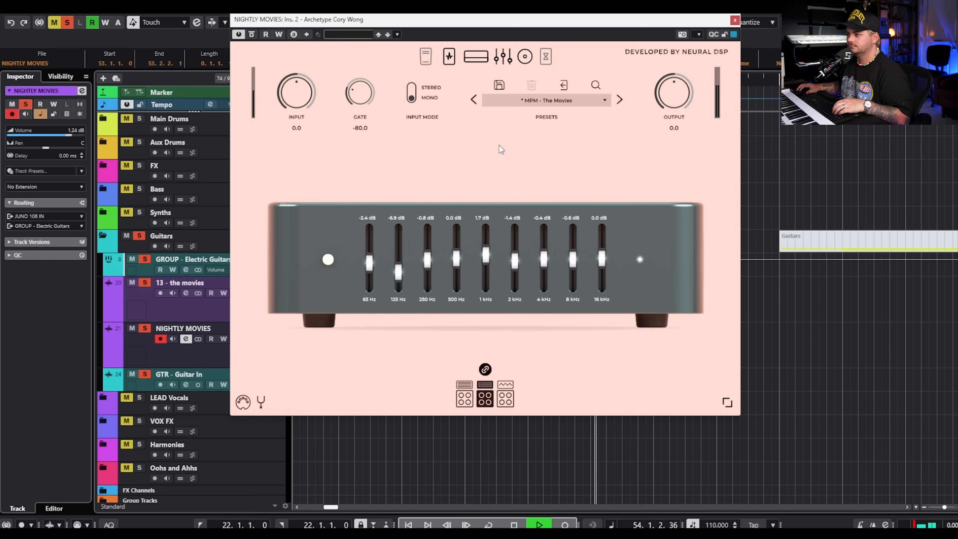
key("space")
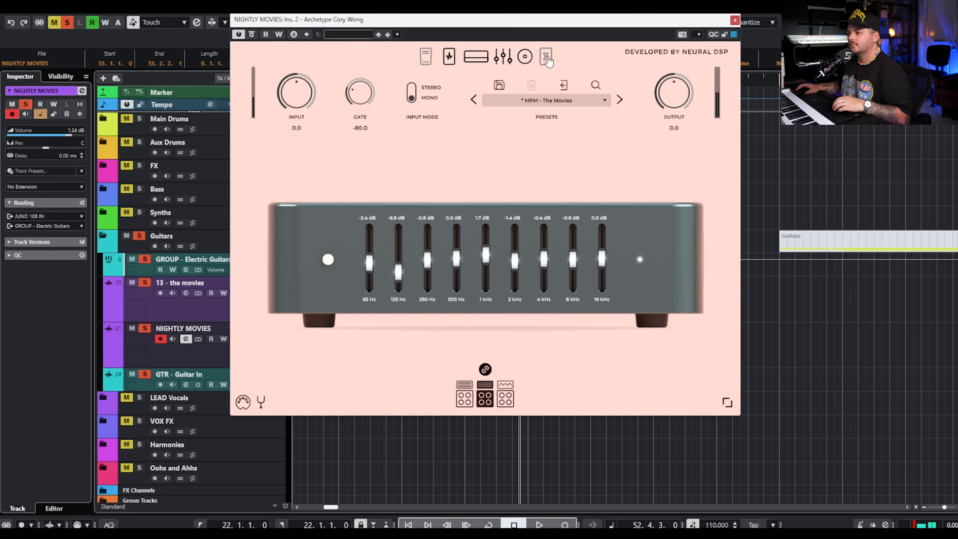
- Re-enable The 80s and The Wash effects section, play the guitar twice to hear it and close Archetype Cory Wong
left_click(545, 59)
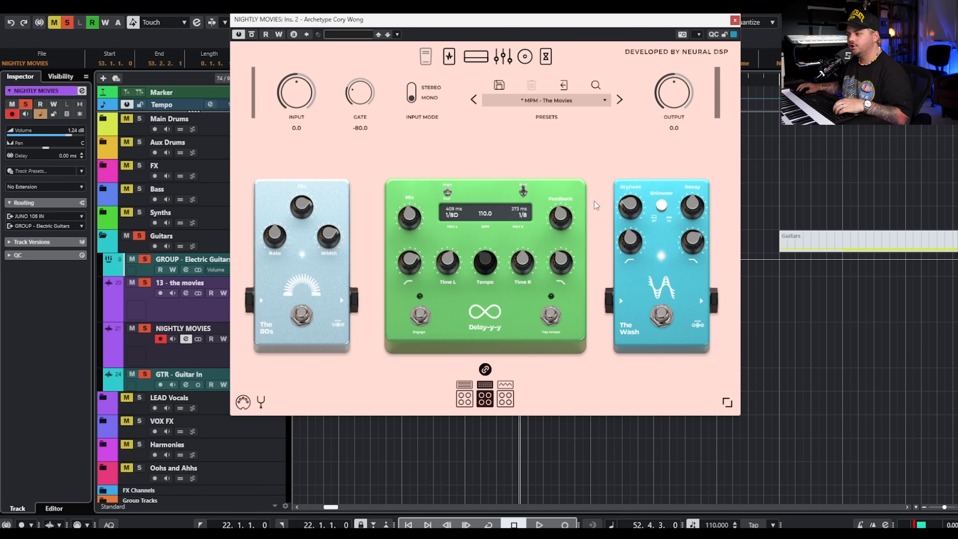
key("space")
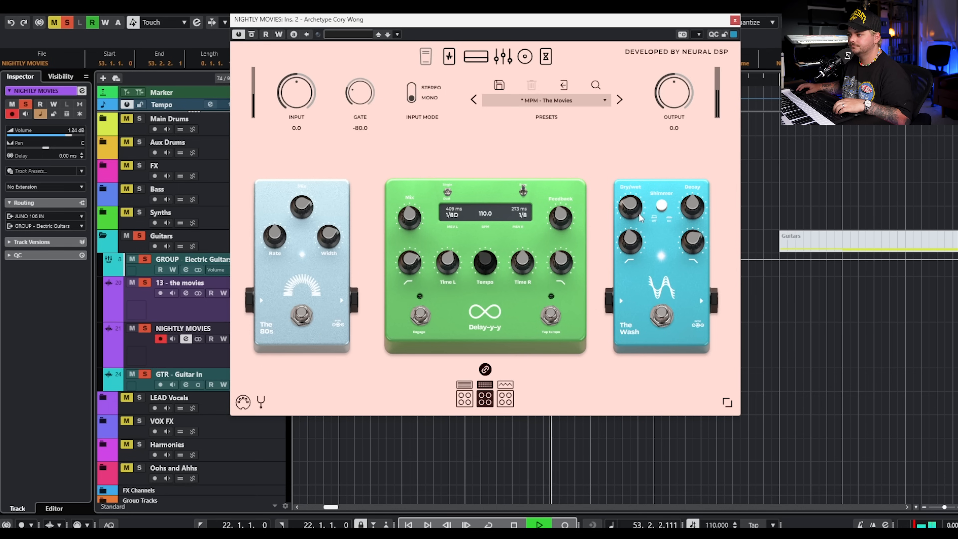
key("space")
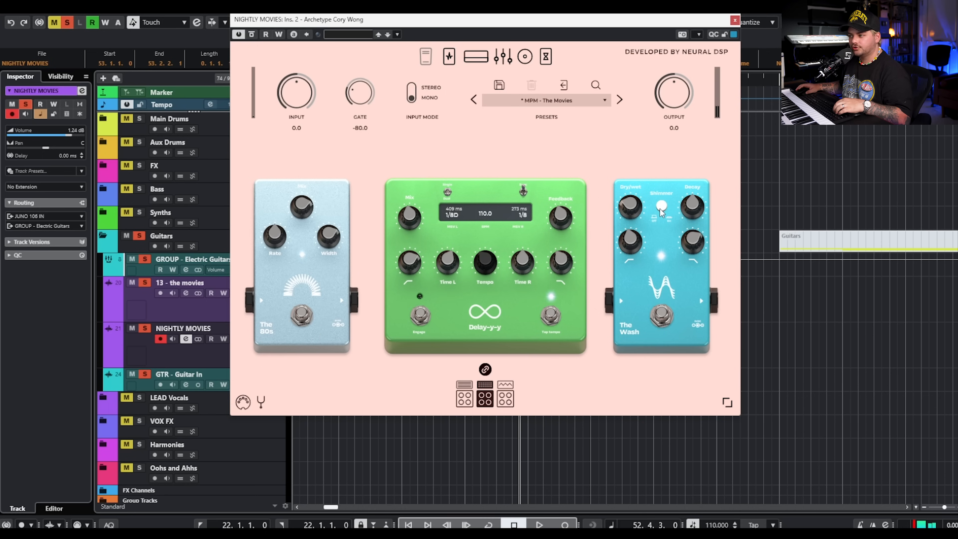
key("space")
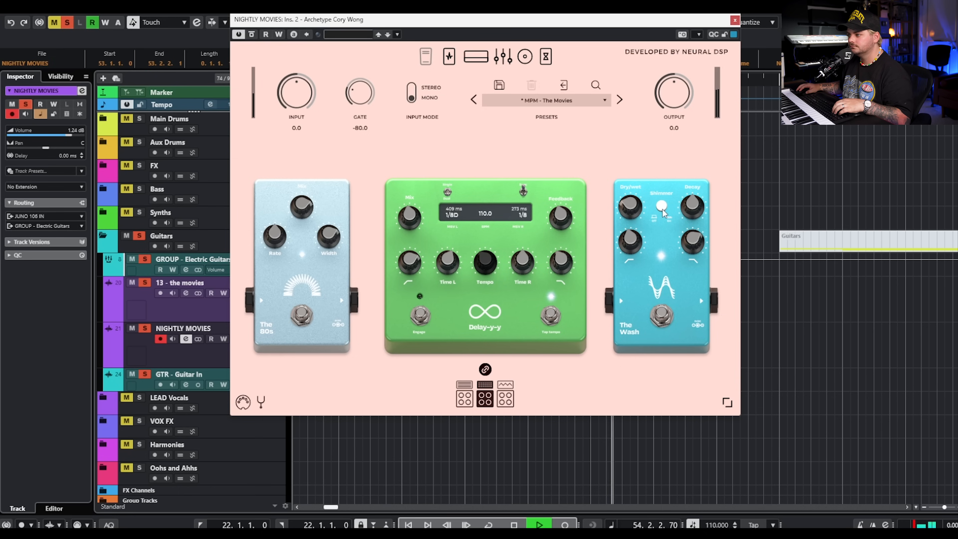
key("space")
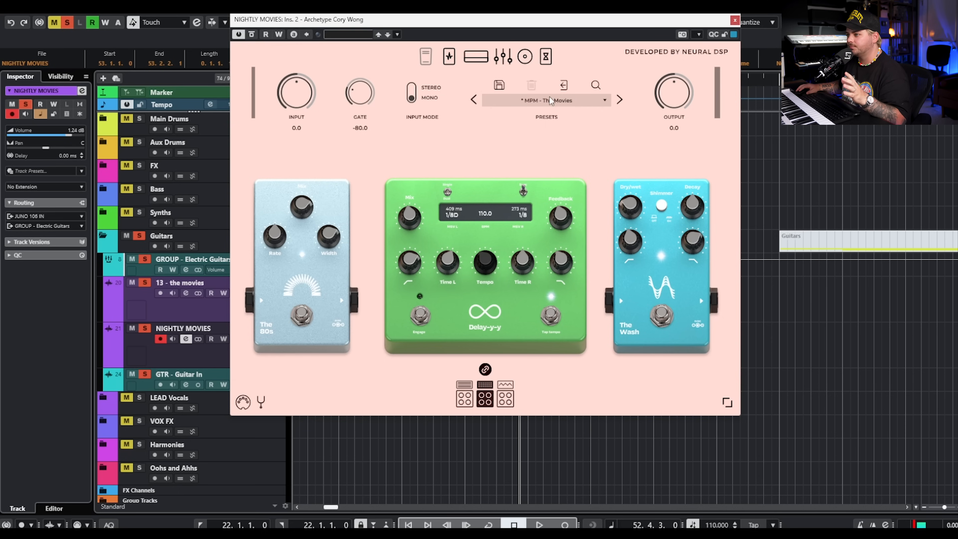
left_click(733, 20)
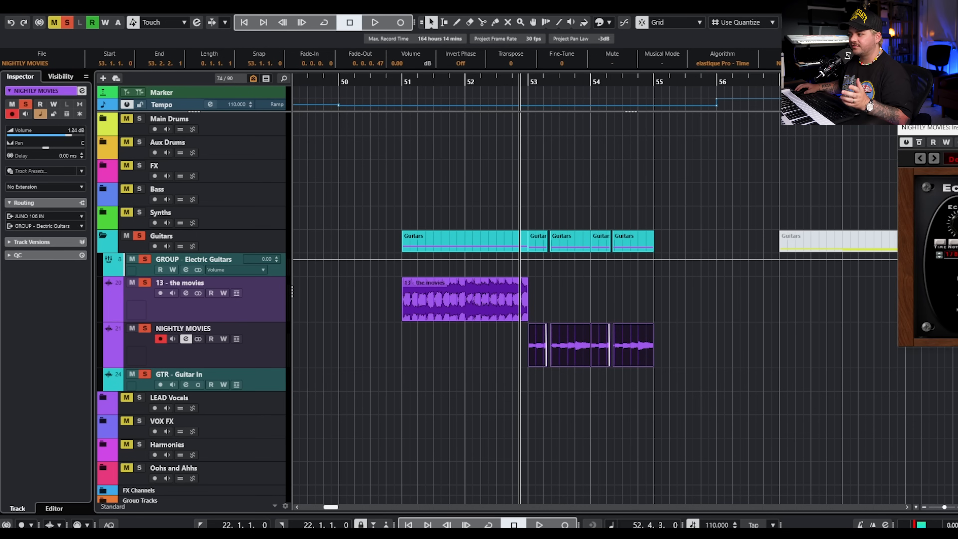
- Bring the NIGHTLY MOVIES track's EchoBoy window into view, play the guitar through it and close the plugin
left_click_drag(928, 127, 398, 105)
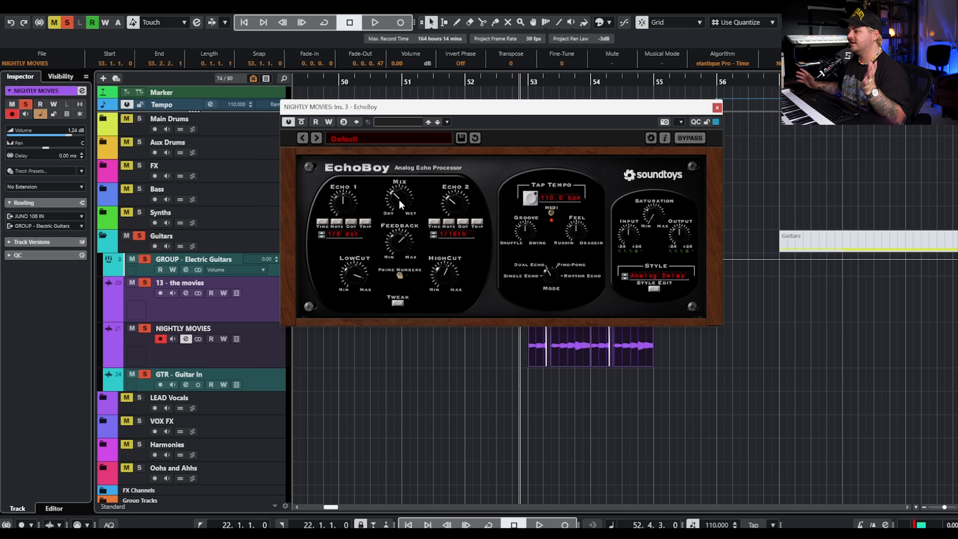
key("space")
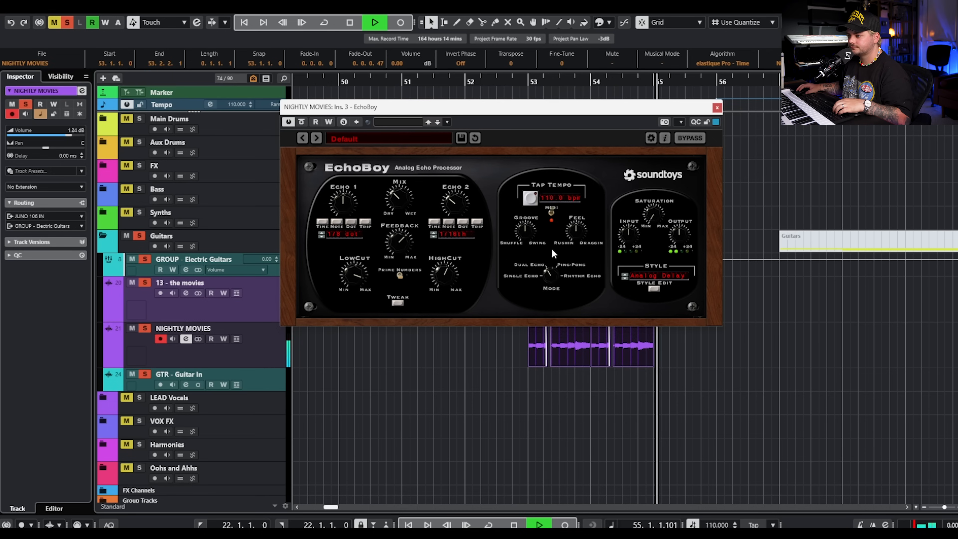
key("space")
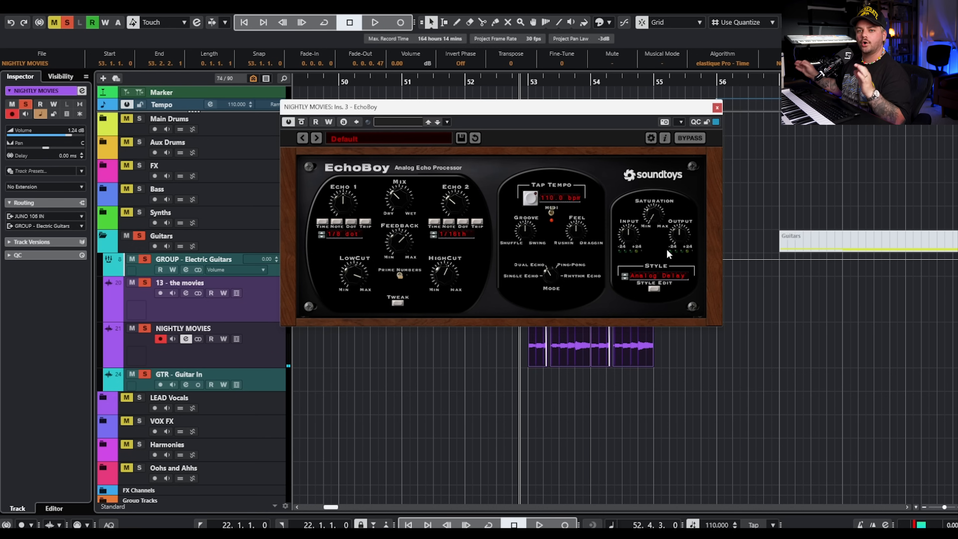
left_click(716, 109)
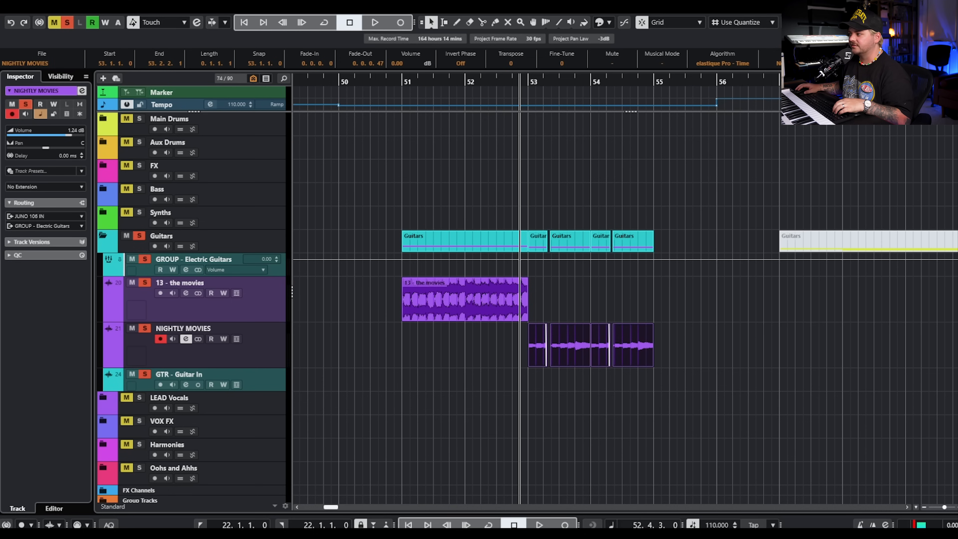
- Bring the track's Pro-Q 3 window into view and examine its low-end bands and the narrow 3721.7 Hz cut
left_click_drag(551, 28, 389, 62)
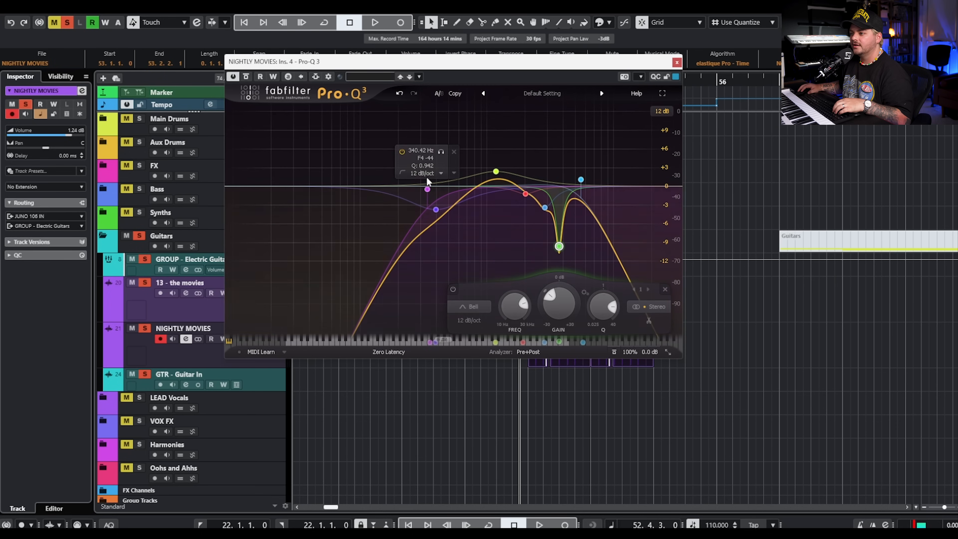
left_click_drag(362, 168, 459, 241)
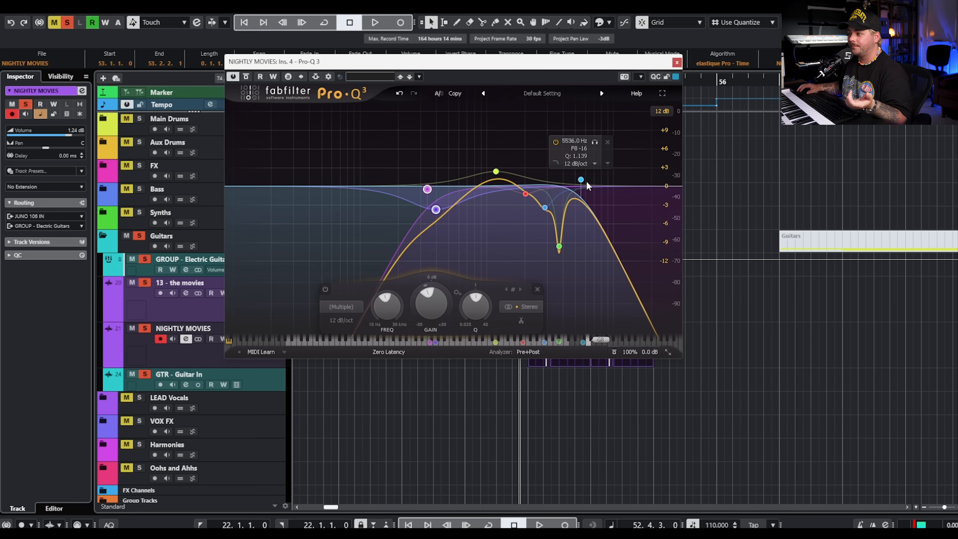
left_click(559, 246)
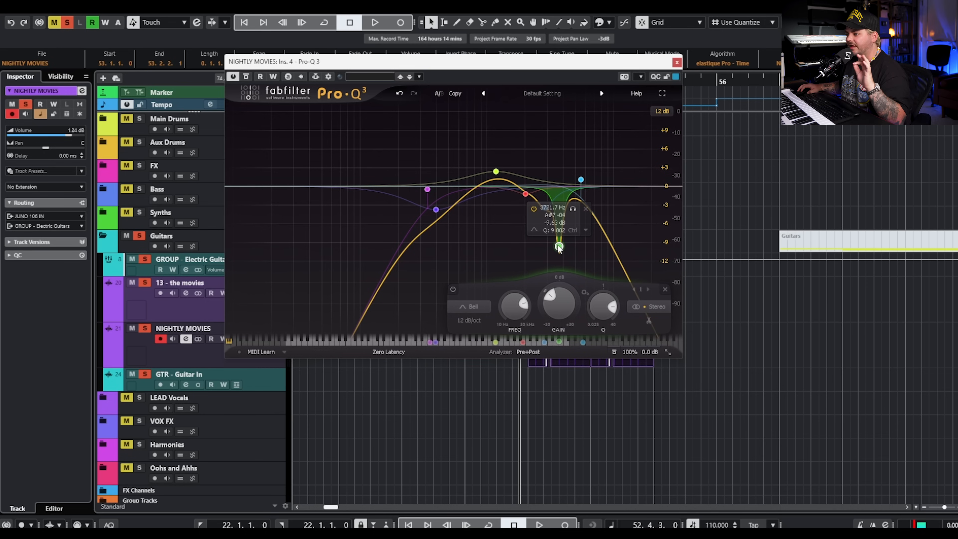
left_click(574, 210)
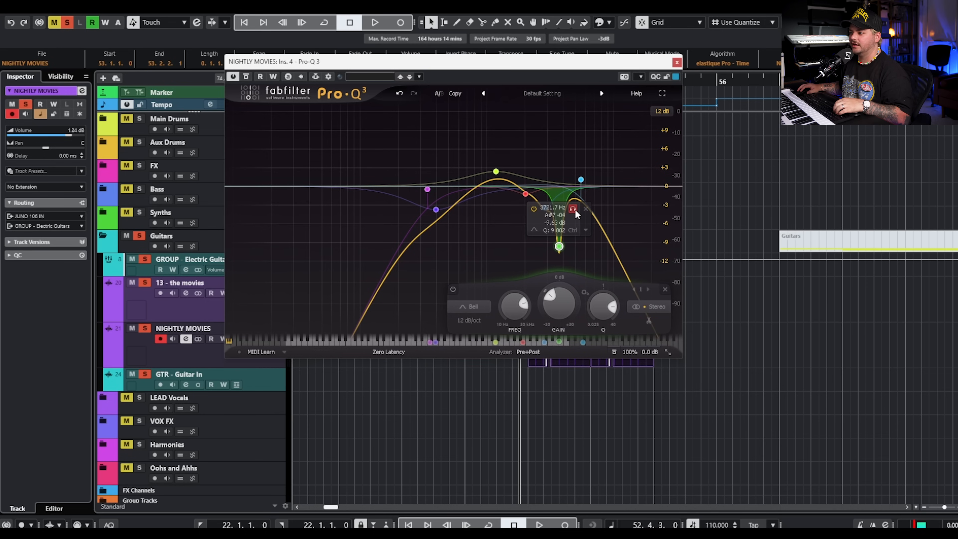
- Play the guitar through Pro-Q 3 and raise the high-cut frequency slightly
key("space")
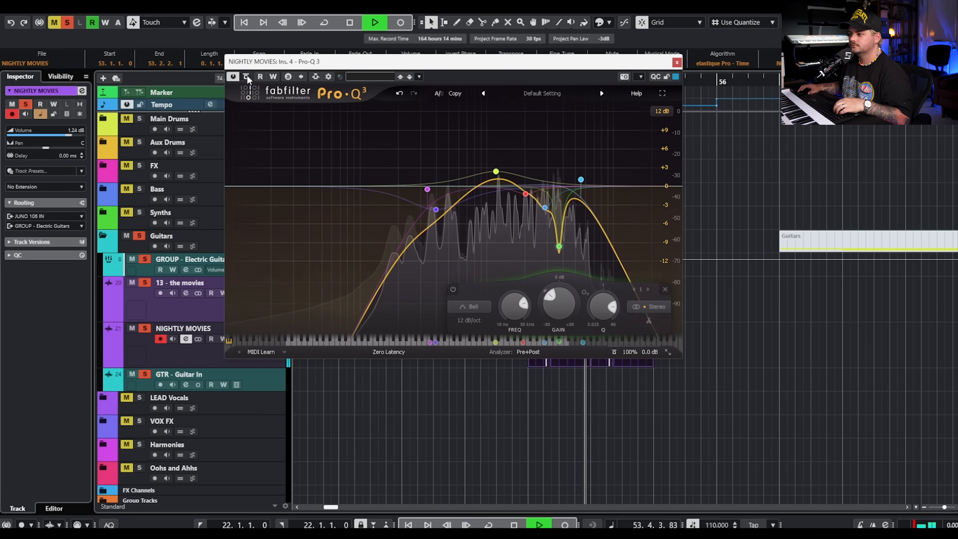
mouse_move(592, 190)
left_click_drag(580, 180, 587, 181)
key("space")
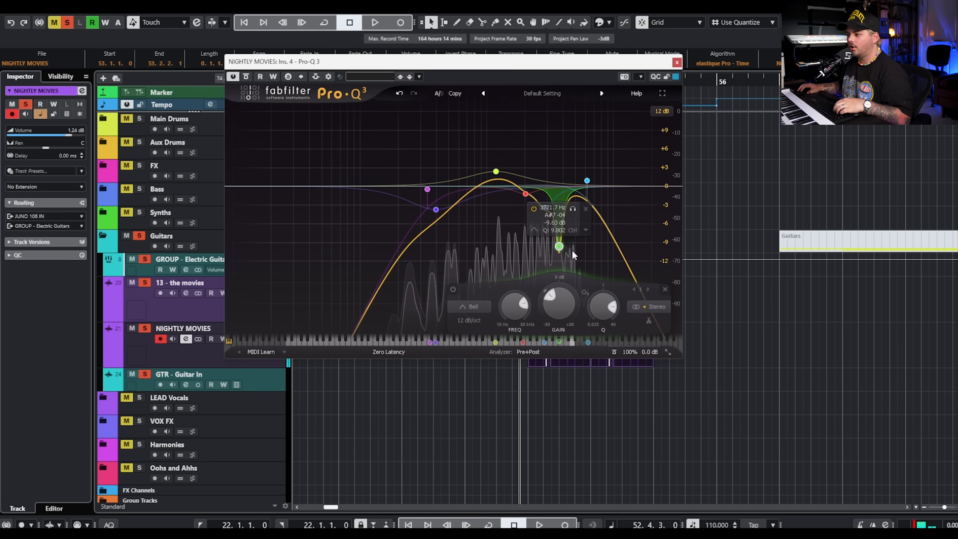
- Solo the 3721.7 Hz band during playback to hear the harsh frequency, unsolo it and close Pro-Q 3
left_click(573, 208)
key("space")
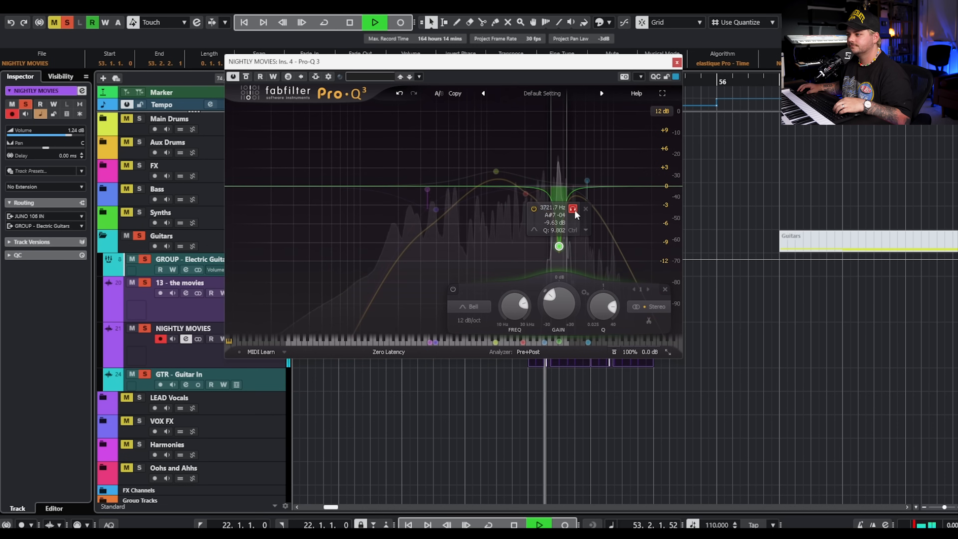
left_click(573, 208)
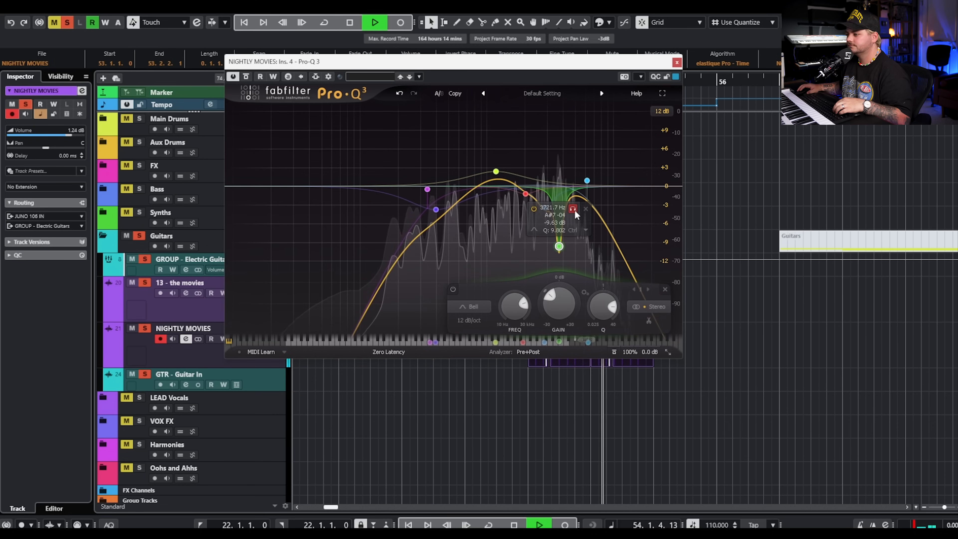
key("space")
left_click(676, 63)
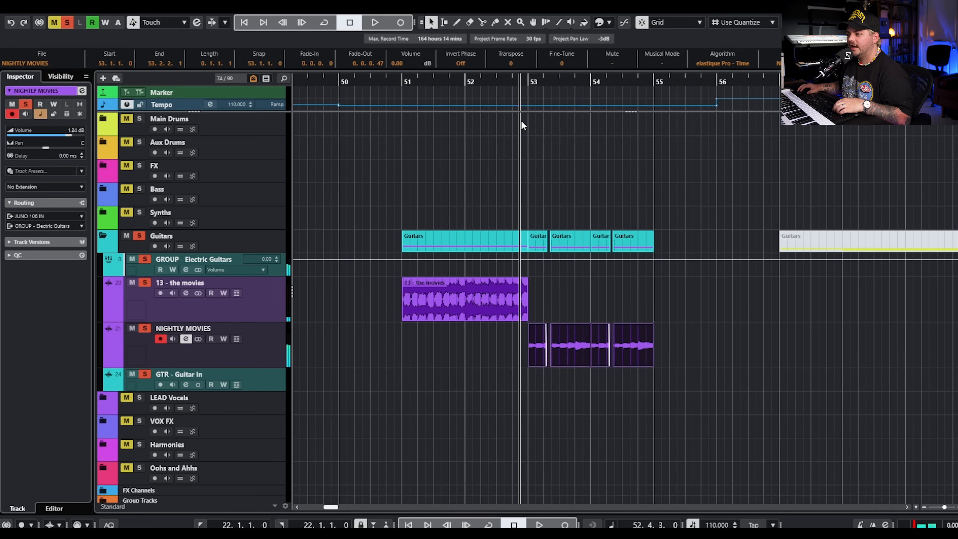
- Play from bar 51 to compare reference and recreation, and raise Pro-Q 3's high cut to about 6477 Hz
left_click(400, 83)
key("space")
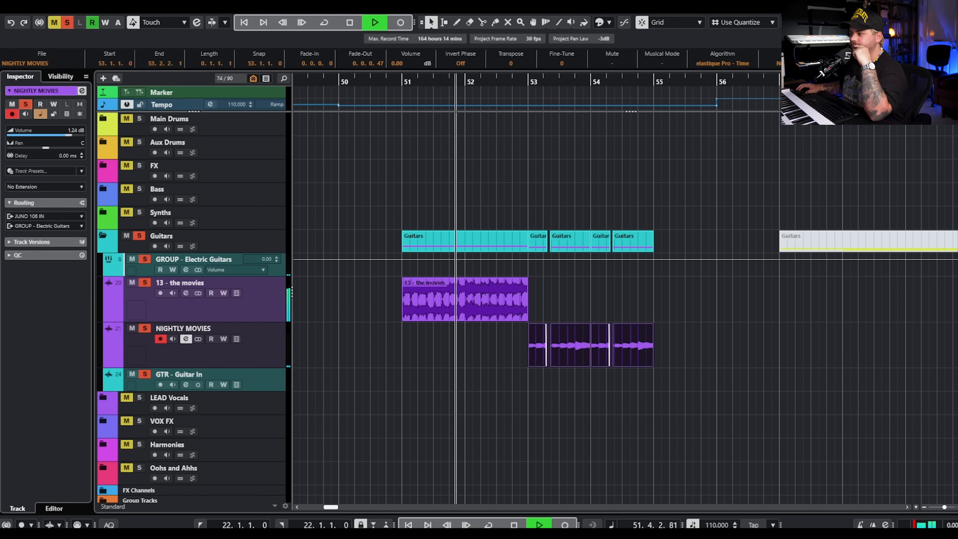
mouse_move(588, 182)
left_click_drag(591, 180, 594, 180)
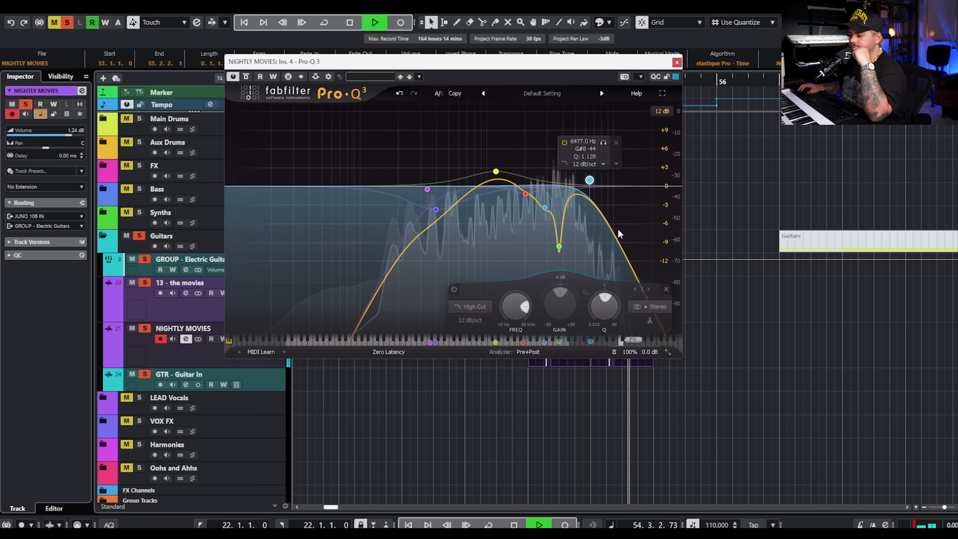
key("space")
- Raise the high-cut frequency further and add a high shelf boost of about 5 dB near 6.5 kHz in Pro-Q 3
left_click_drag(590, 180, 616, 183)
left_click_drag(680, 318, 594, 189)
left_click_drag(604, 305, 609, 251)
left_click_drag(586, 161, 588, 181)
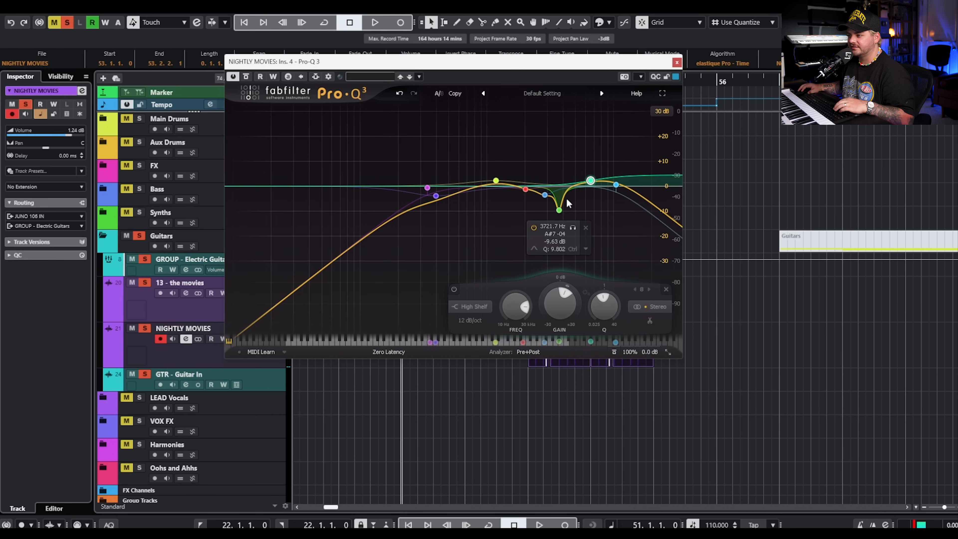
- Play from bar 51 while setting the high cut to 9905.1 Hz and moving the high shelf to about 6242 Hz
key("space")
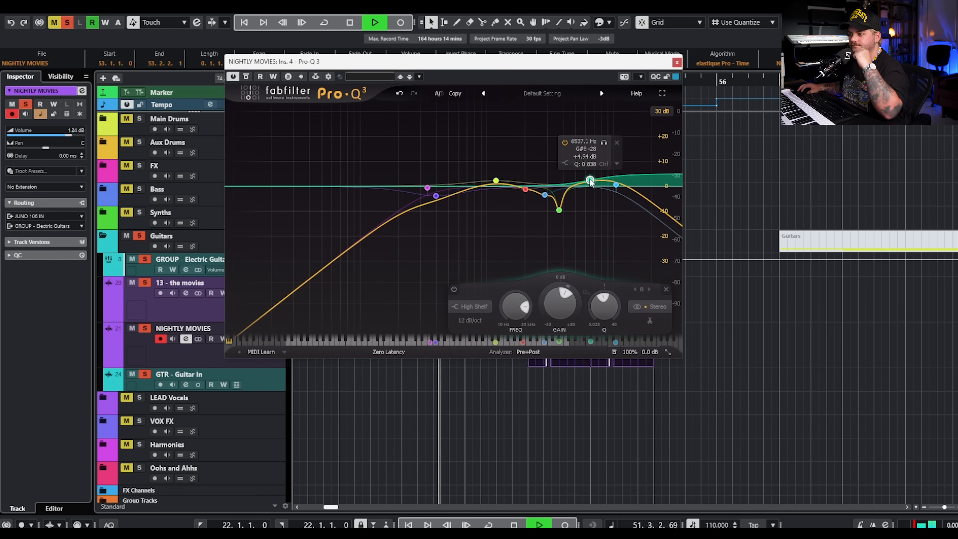
left_click(615, 185)
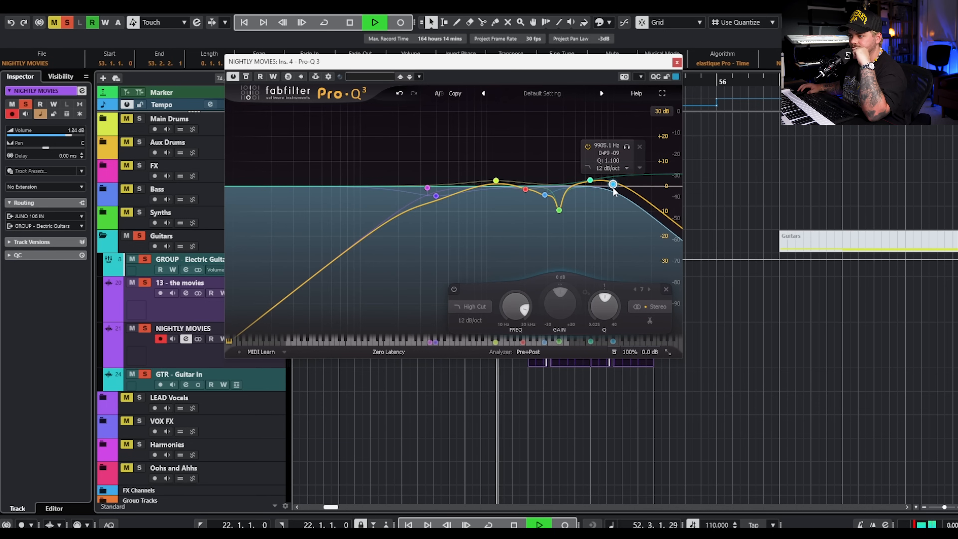
left_click_drag(590, 182, 586, 181)
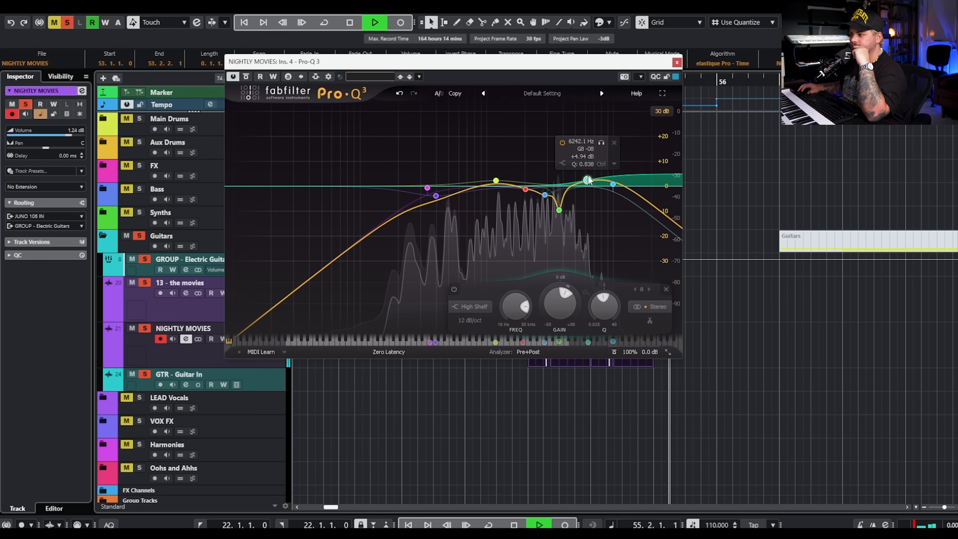
key("space")
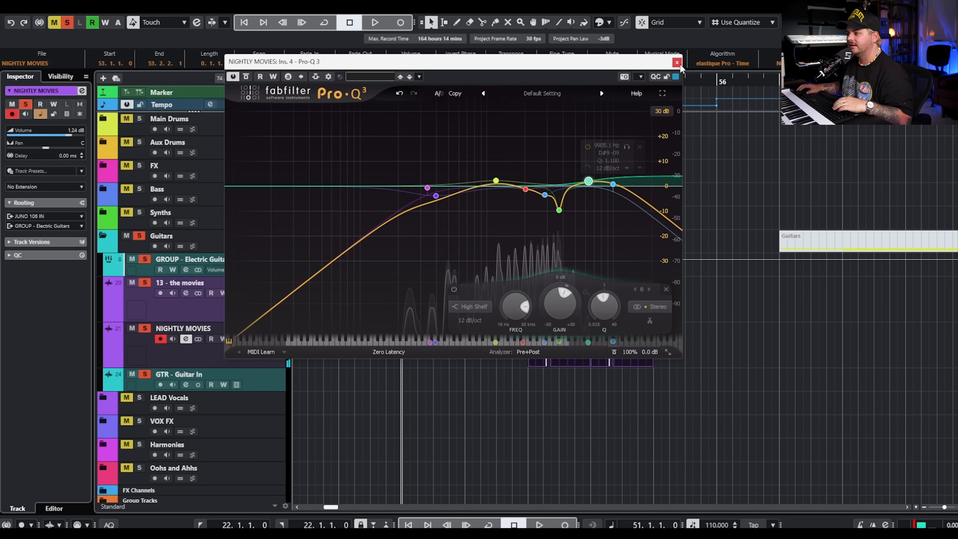
- Close Pro-Q 3 and mute the 13 - the movies and NIGHTLY MOVIES clips between bars 51 and 55
left_click(677, 63)
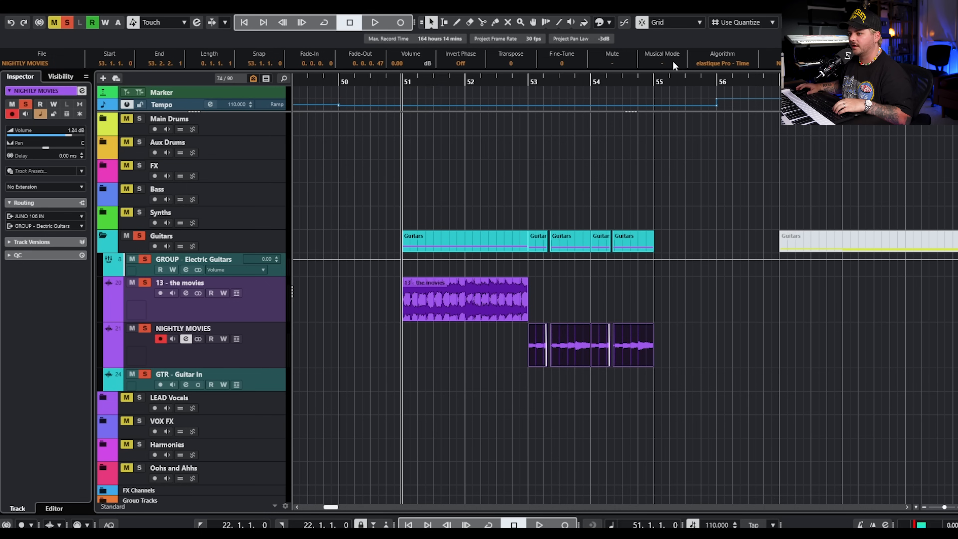
left_click_drag(689, 298, 296, 341)
key("shift+m")
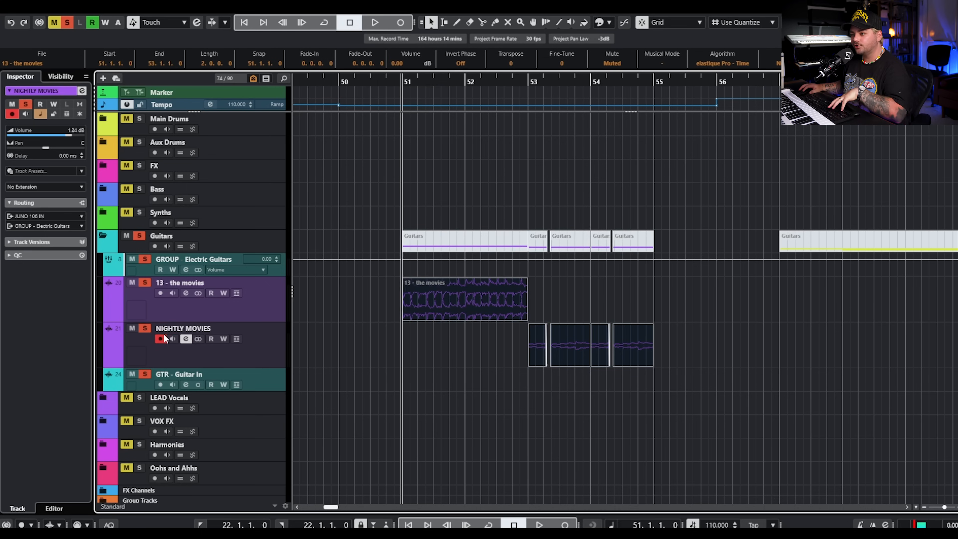
- Hide the 13 - the movies and NIGHTLY MOVIES tracks and show the 03 - Sugar & Cinnamon and LANY SUGAR tracks
left_click(247, 312)
left_click(252, 342, "ctrl")
left_click(61, 77)
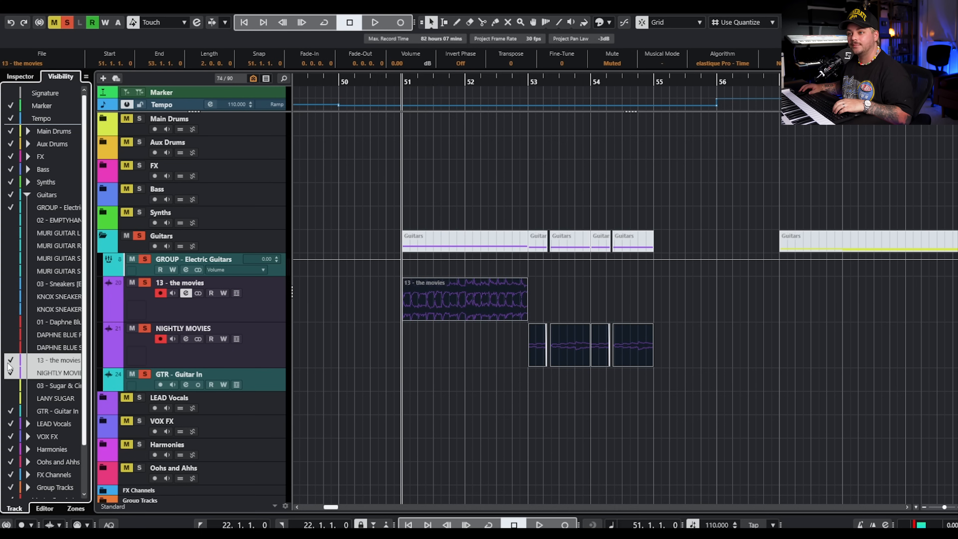
left_click(10, 373)
left_click(9, 397)
scroll(688, 303, "down", 2)
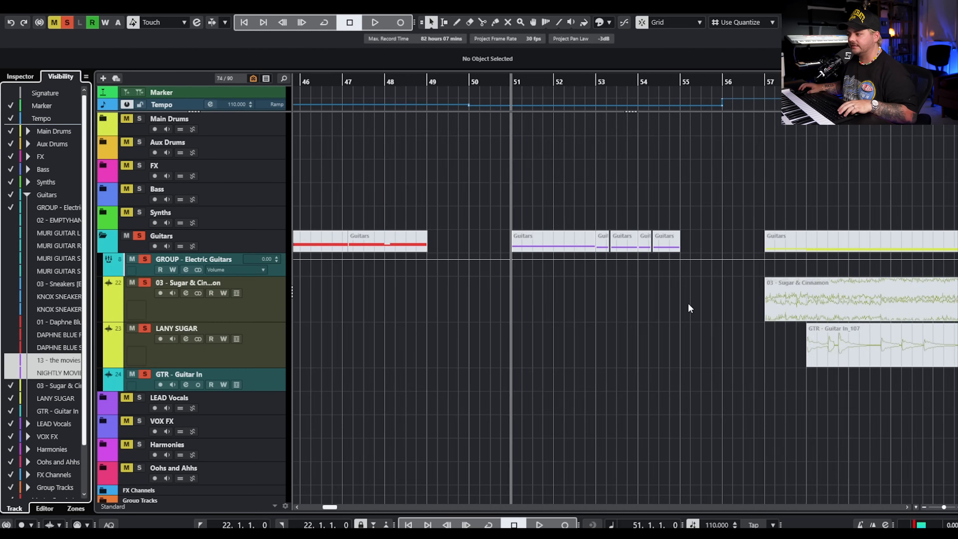
- Unmute the 03 - Sugar & Cinnamon and LANY SUGAR clips starting at bars 57 and 58
scroll(688, 301, "right", 4)
left_click_drag(899, 292, 457, 356)
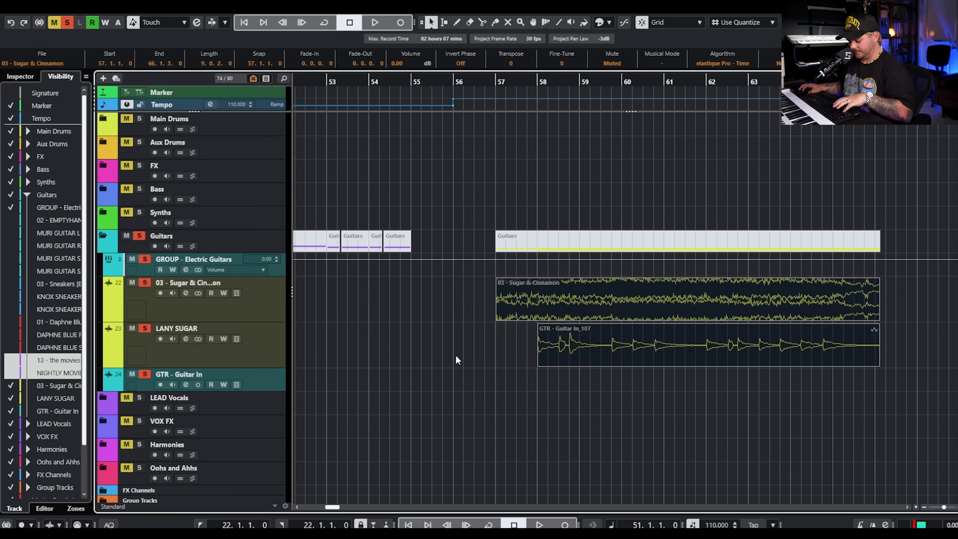
key("shift+u")
left_click(503, 443)
- Unsolo LANY SUGAR and play the 03 - Sugar & Cinnamon reference from bar 57
left_click(186, 293)
left_click(25, 77)
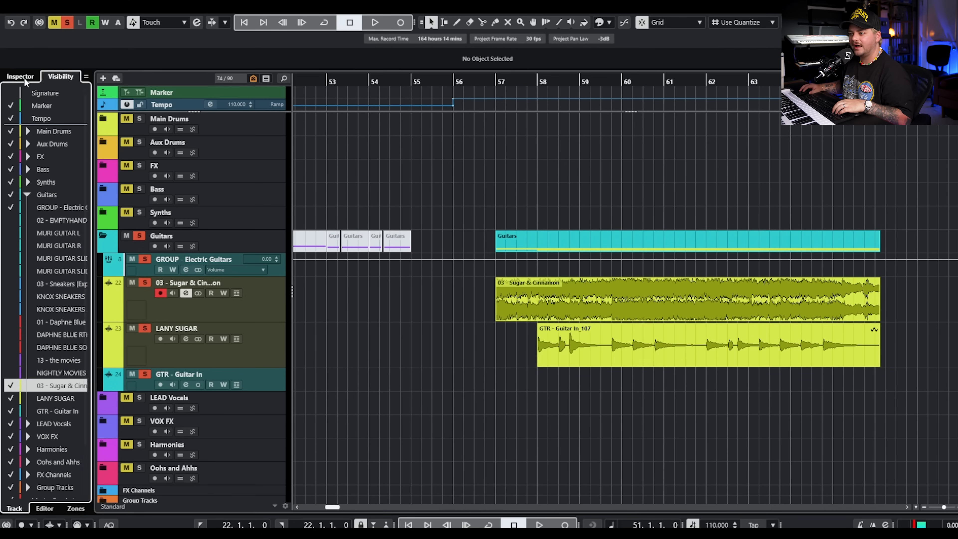
left_click(497, 80)
left_click(144, 330)
key("space")
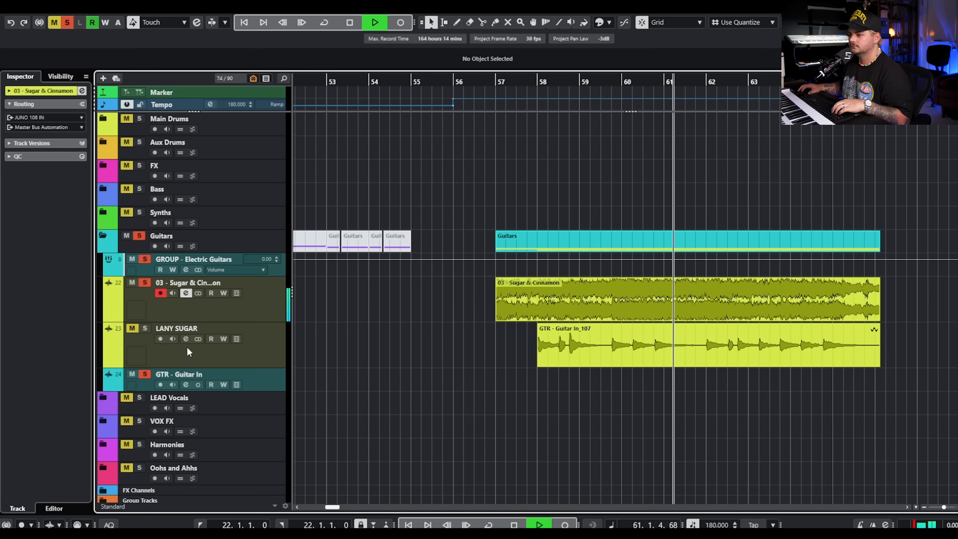
- Stop playback, solo LANY SUGAR instead of the 03 - Sugar & Cinnamon reference, and select the LANY SUGAR track
key("space")
left_click(144, 328)
left_click(144, 282)
key("Down")
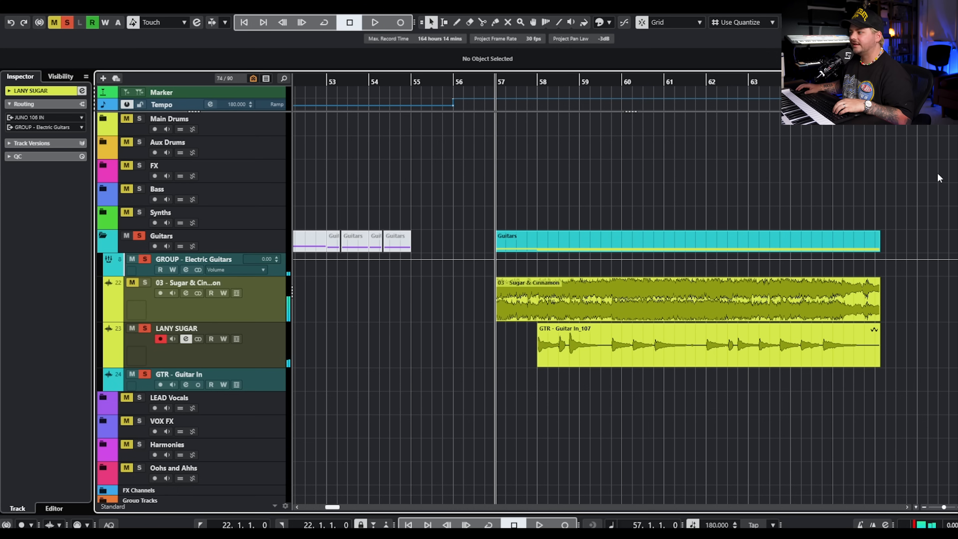
left_click(589, 349)
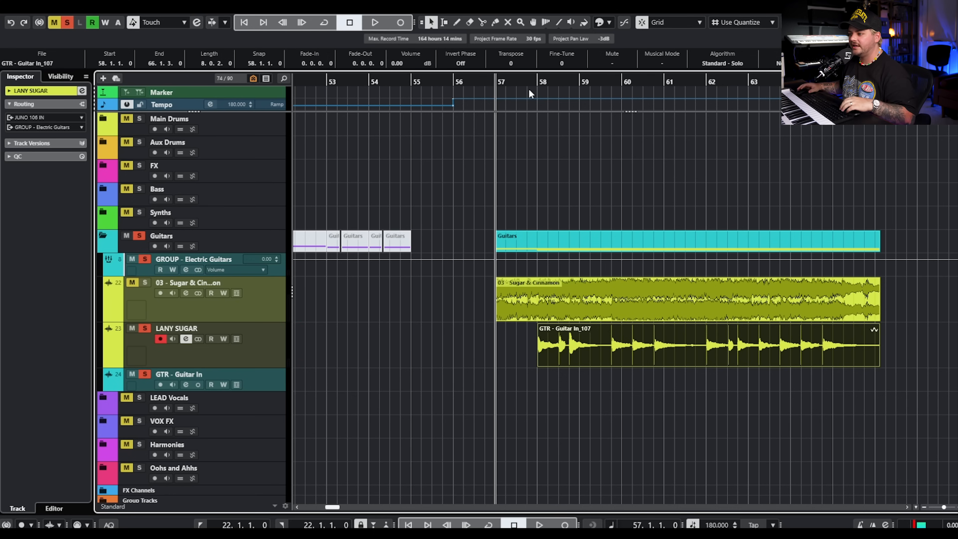
scroll(519, 274, "down", 4)
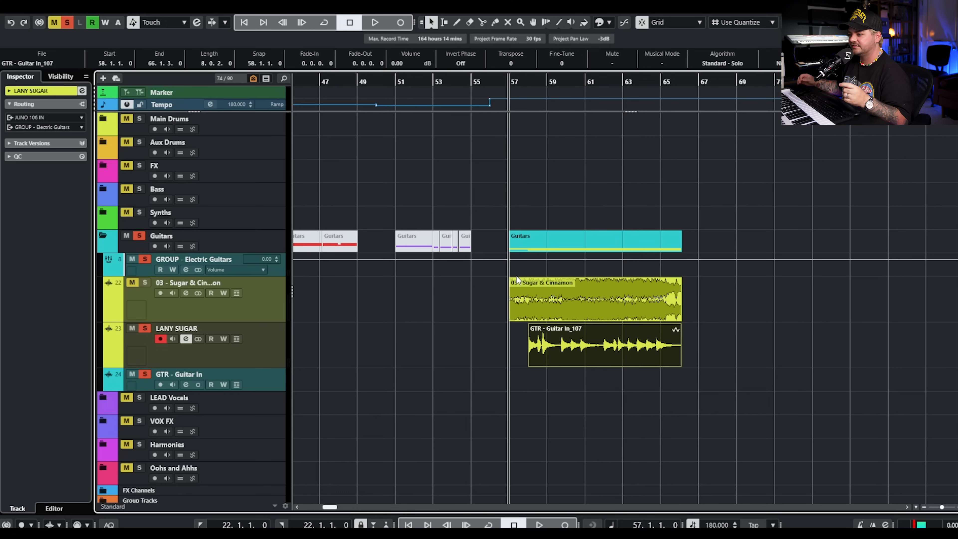
left_click(431, 168)
left_click_drag(483, 212, 391, 236)
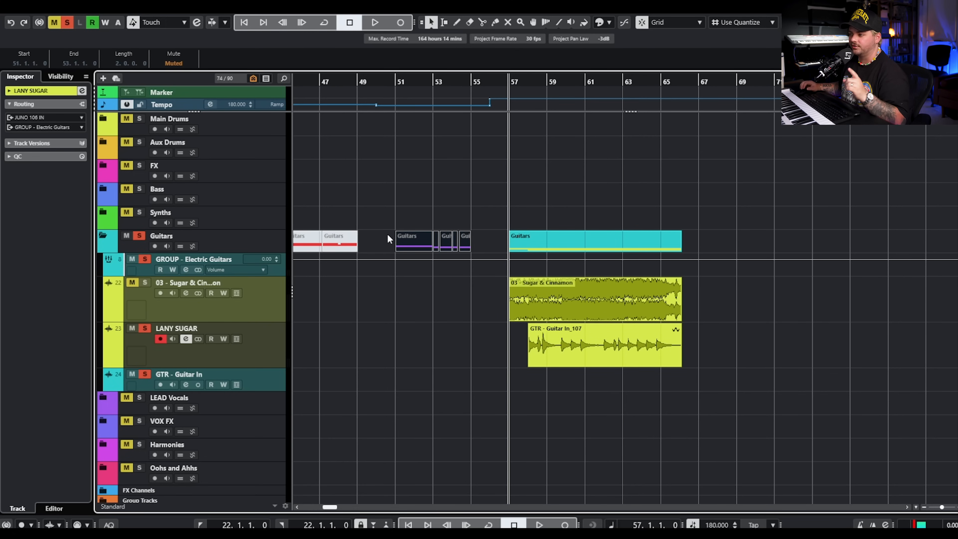
- Play the LANY SUGAR recreation from bar 58 to hear its complete tone
scroll(545, 192, "up", 4)
left_click(495, 83)
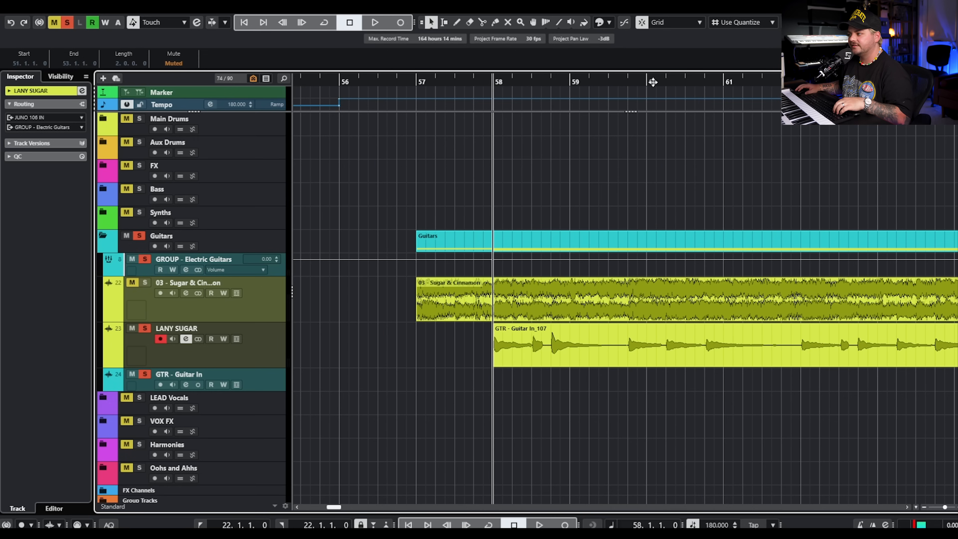
key("space")
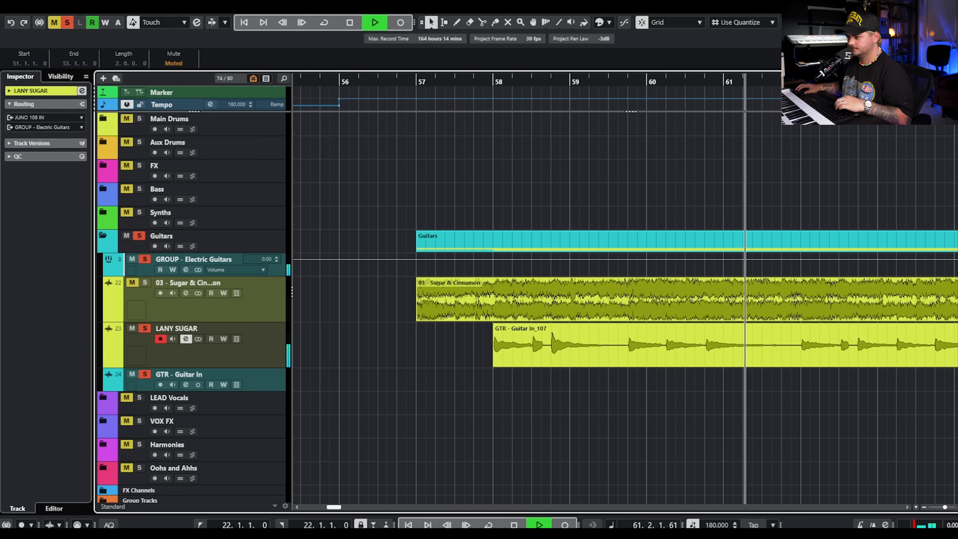
key("space")
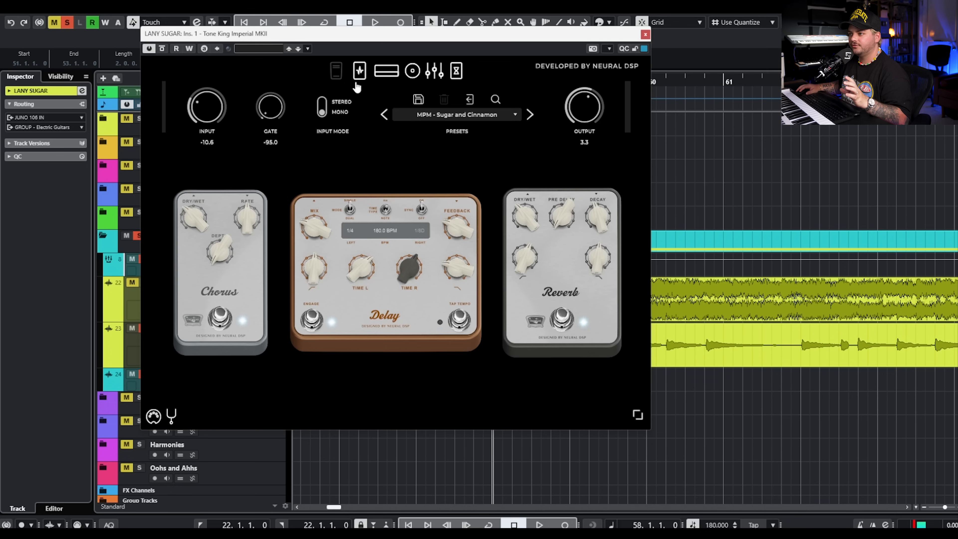
- Bypass the amp, cab, EQ and post-effects sections of LANY SUGAR's Tone King Imperial MKII, leaving the pre-effects pedals active
left_click(360, 71)
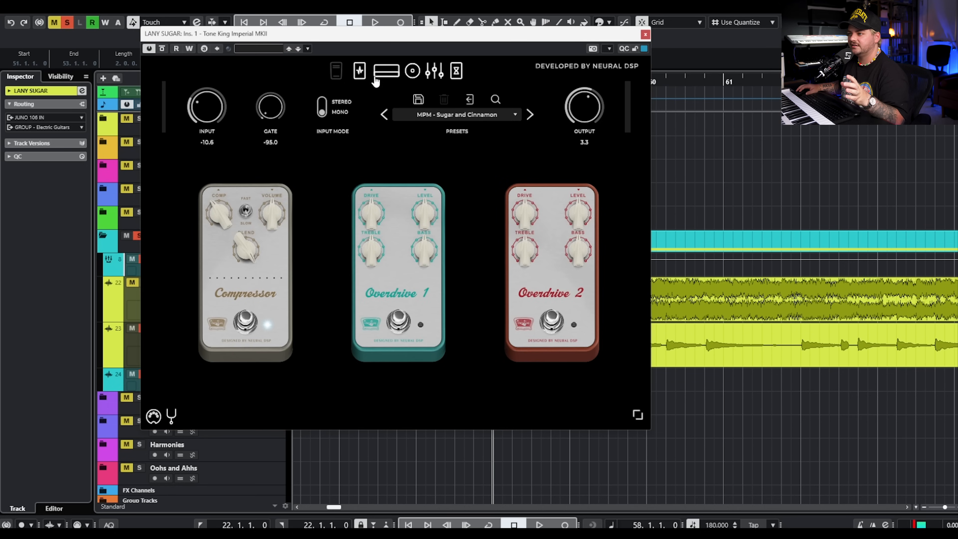
left_click(385, 71)
left_click(360, 72)
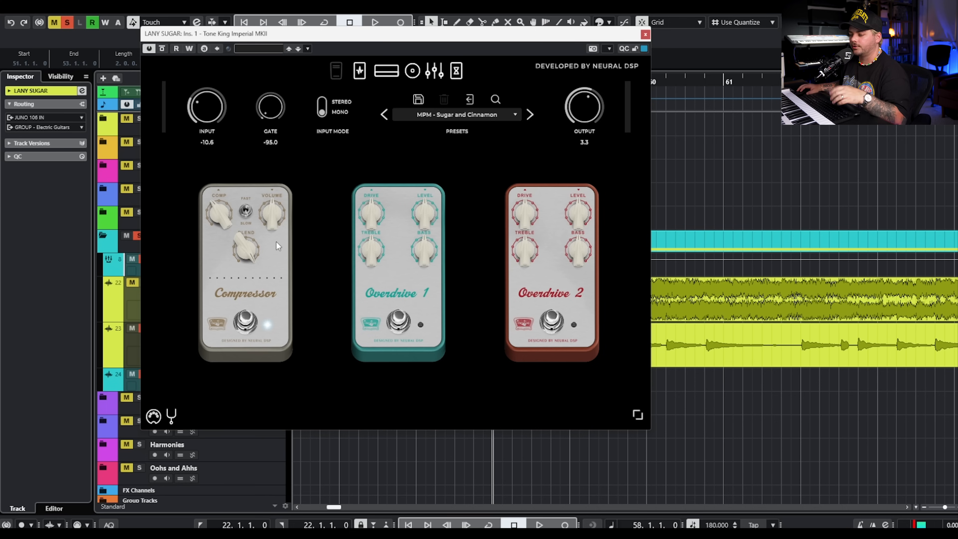
left_click(412, 72)
left_click(429, 73)
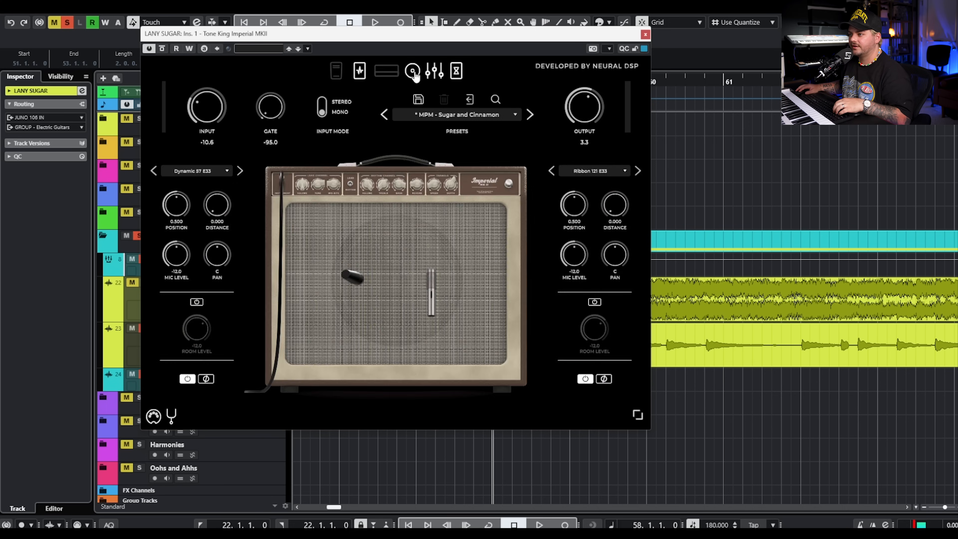
left_click(428, 74)
left_click(456, 71)
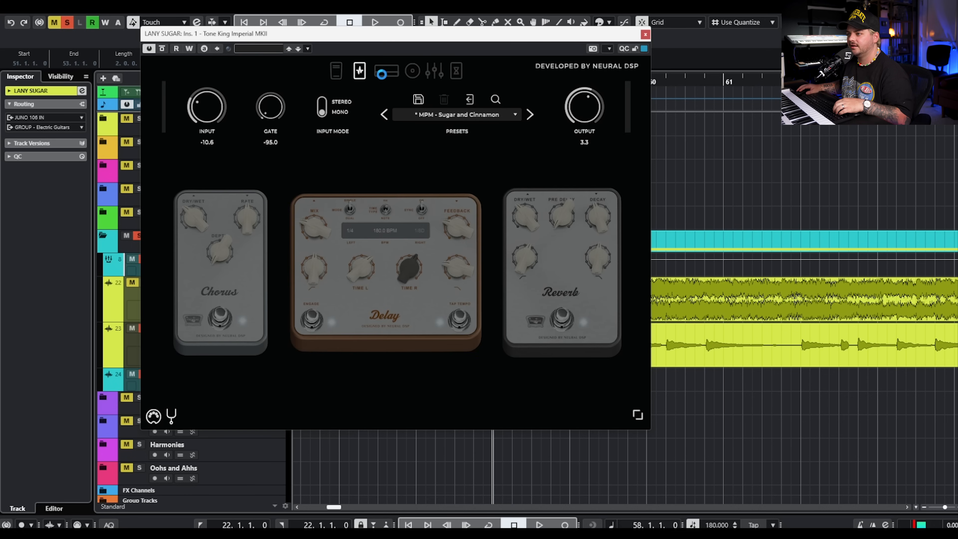
- Show the pre-effects pedals and play from bar 58 to hear the guitar through the Compressor alone
left_click(359, 73)
key("space")
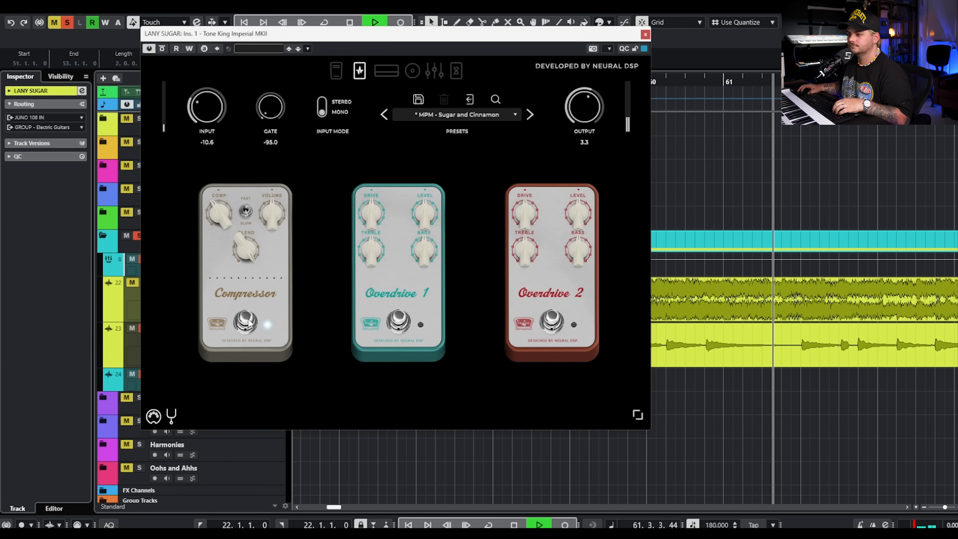
key("space")
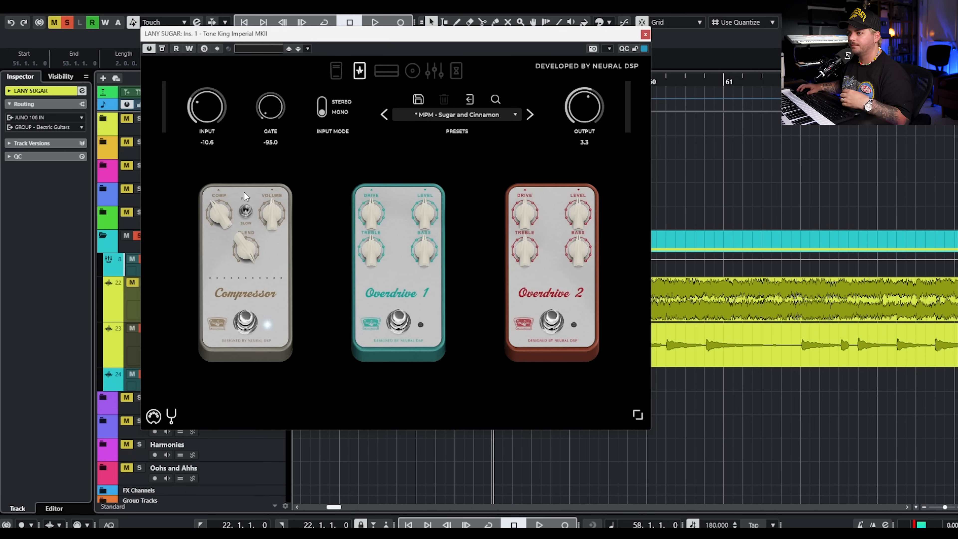
- Re-enable the Imperial MKII amp and cab sections and play from bar 58 with the amp controls shown
left_click(386, 70)
left_click(411, 72)
left_click(410, 73)
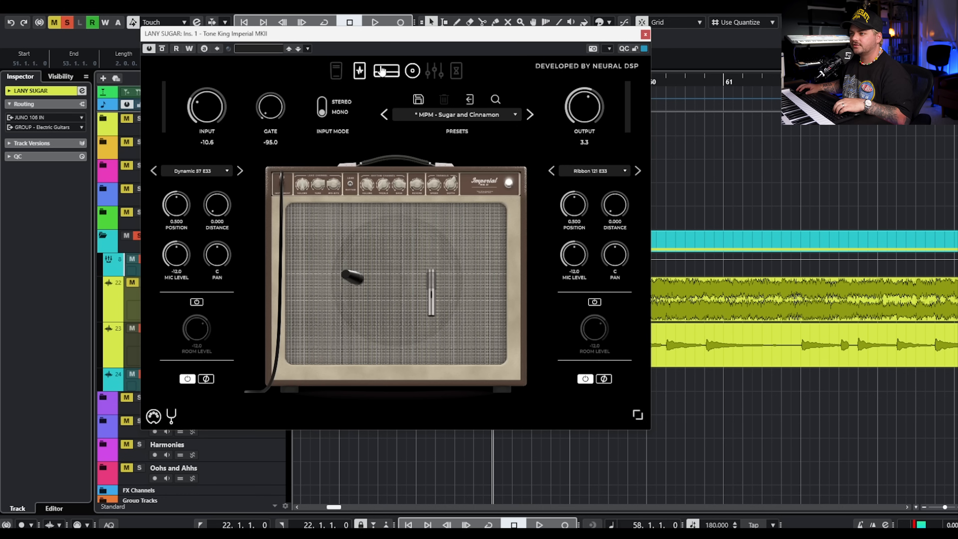
left_click(387, 72)
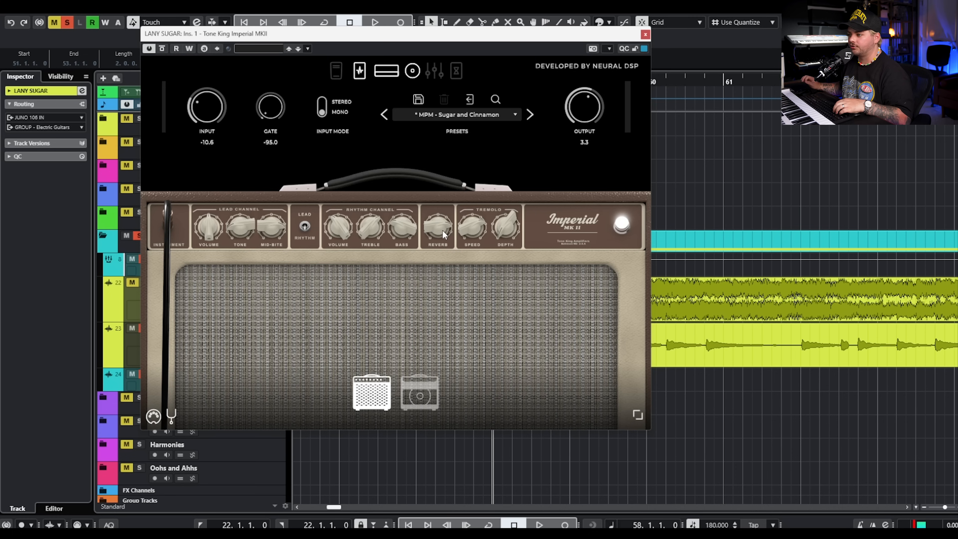
key("space")
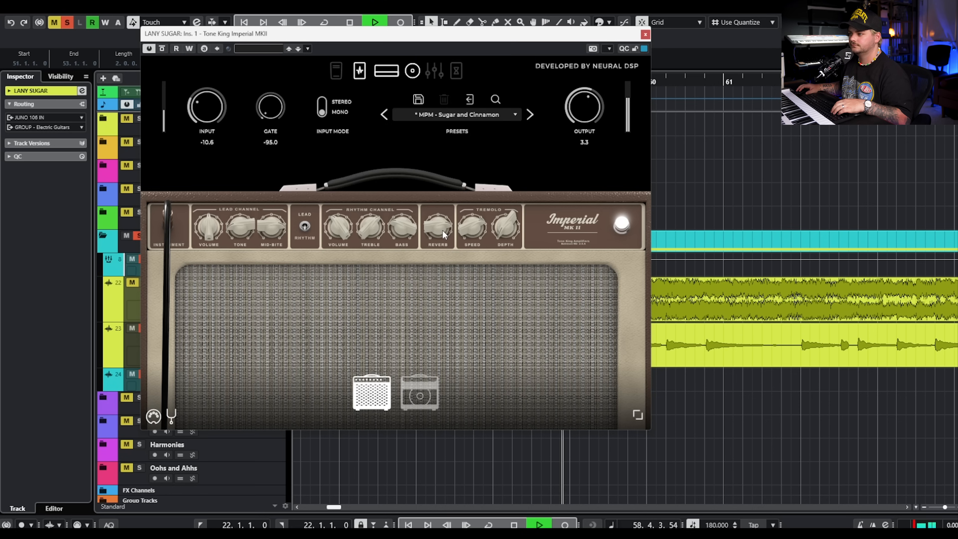
left_click(320, 105)
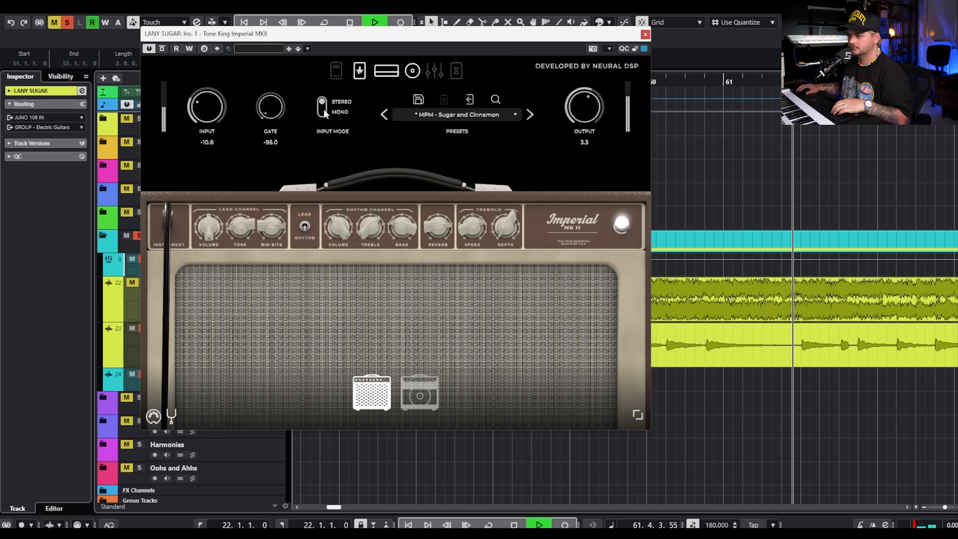
key("space")
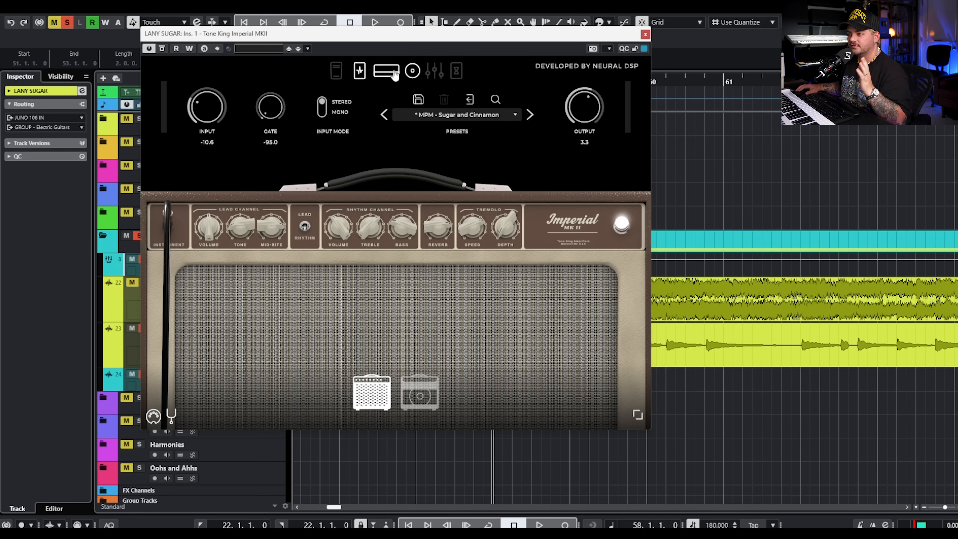
- Re-enable the nine-band EQ section of Tone King Imperial MKII and play from bar 58 to hear it
left_click(434, 70)
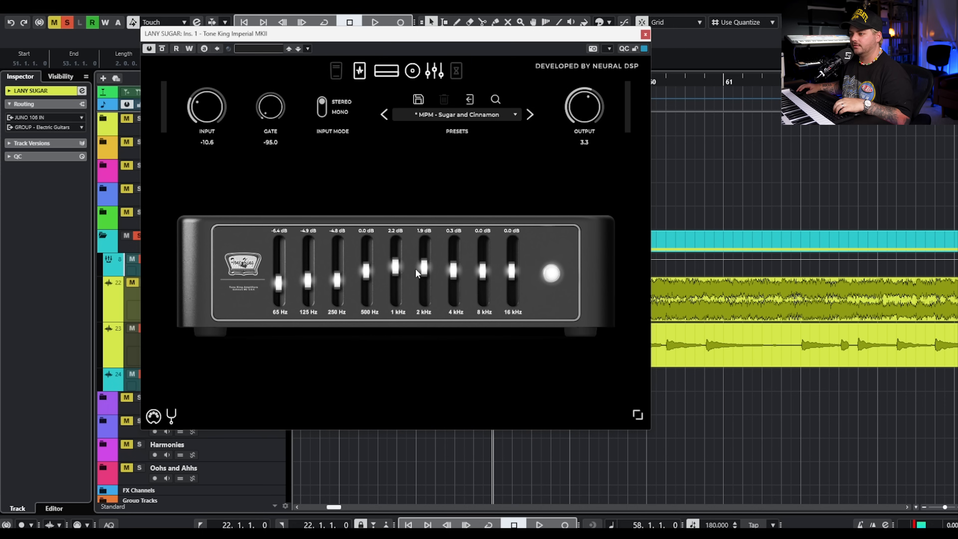
key("space")
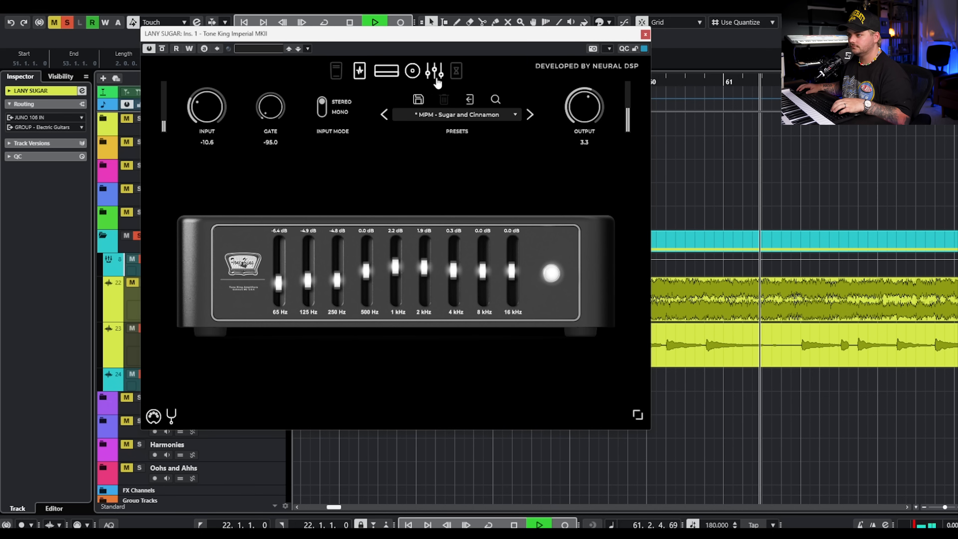
key("space")
- Re-enable the Chorus, Delay and Reverb section and play from bar 58 to hear the effects together
left_click(456, 73)
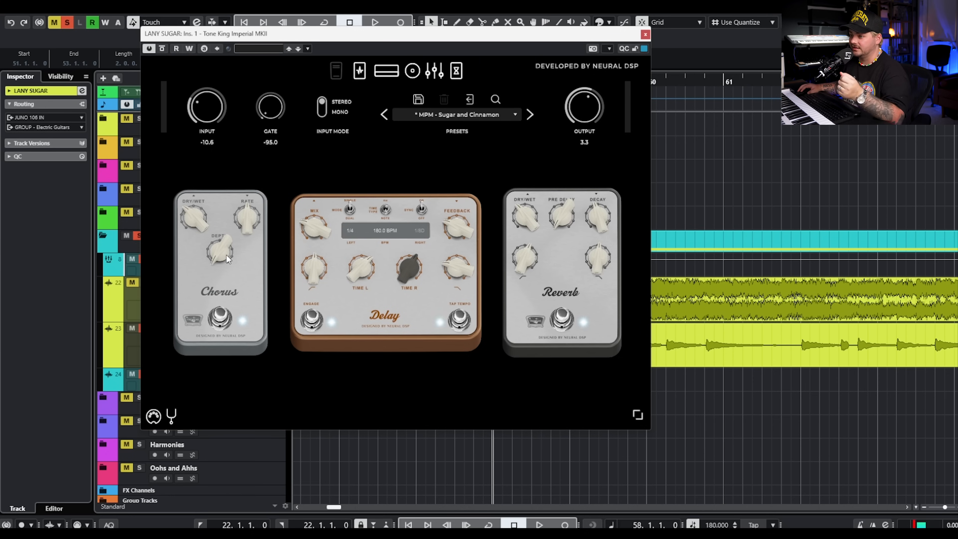
key("space")
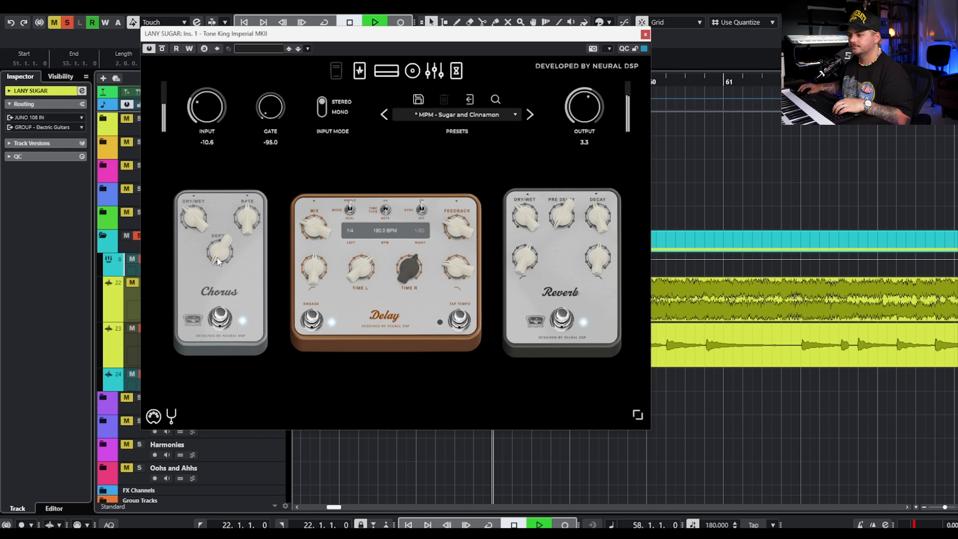
key("space")
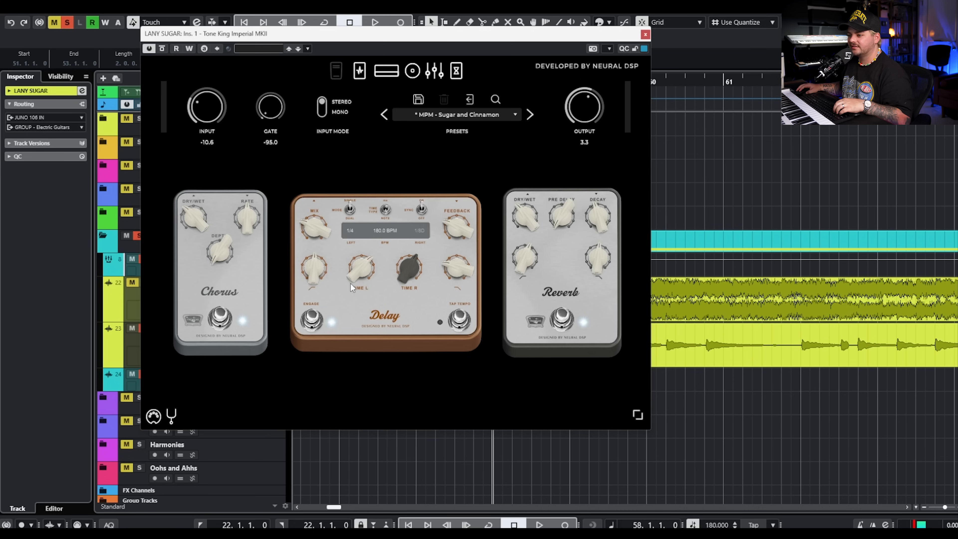
- Play from bar 58 with Delay and Reverb bypassed and Chorus depth raised, and re-engage the Delay pedal
key("space")
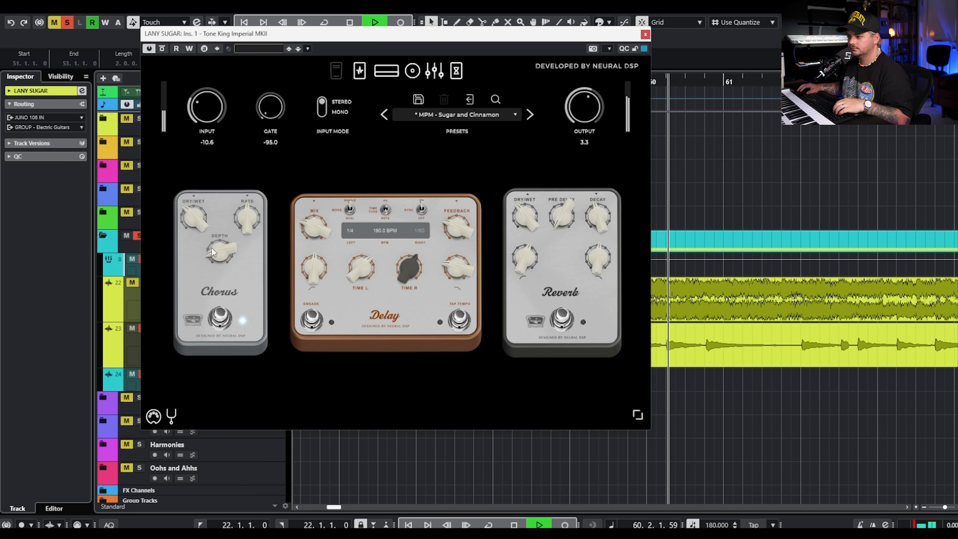
key("space")
left_click(311, 319)
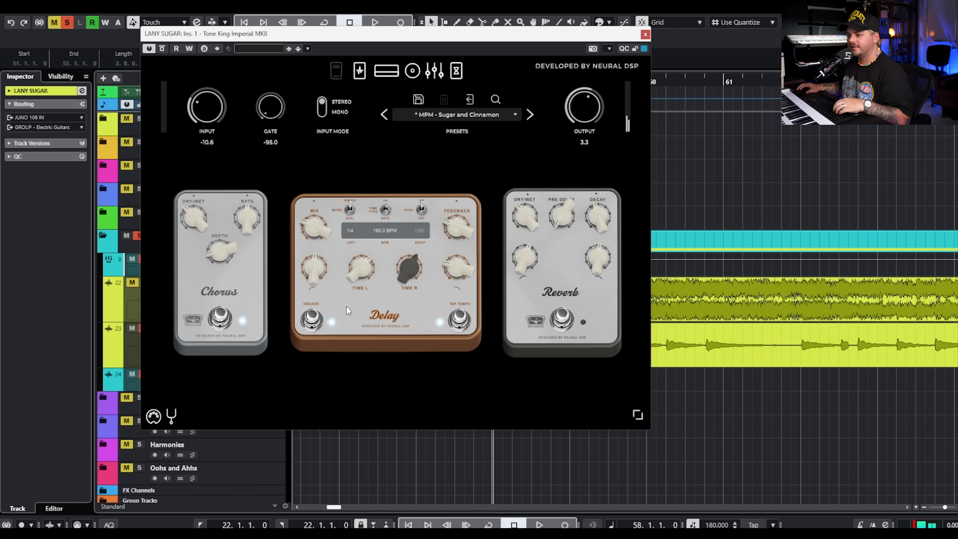
- Play from bar 58 to hear the Delay, re-engage the Reverb pedal for another listen, and close Tone King Imperial MKII
key("space")
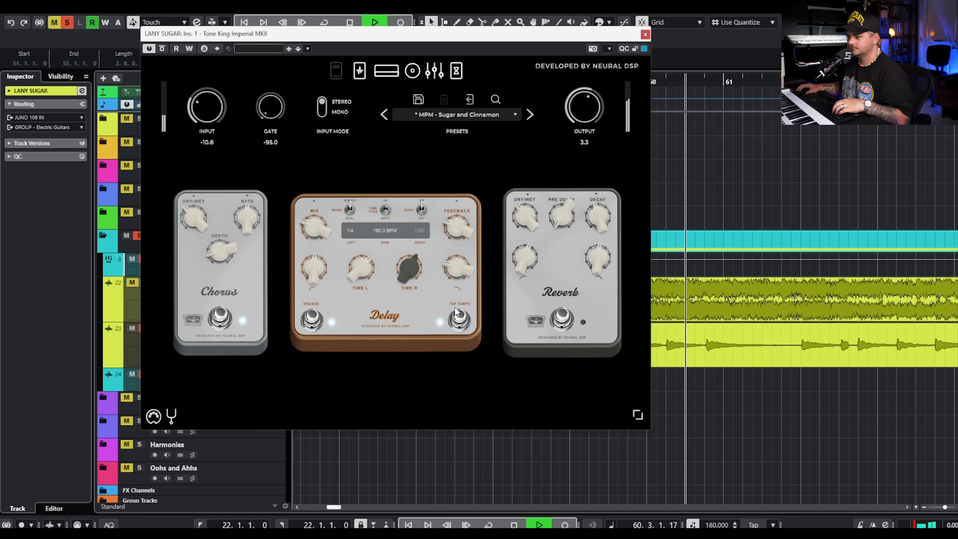
key("space")
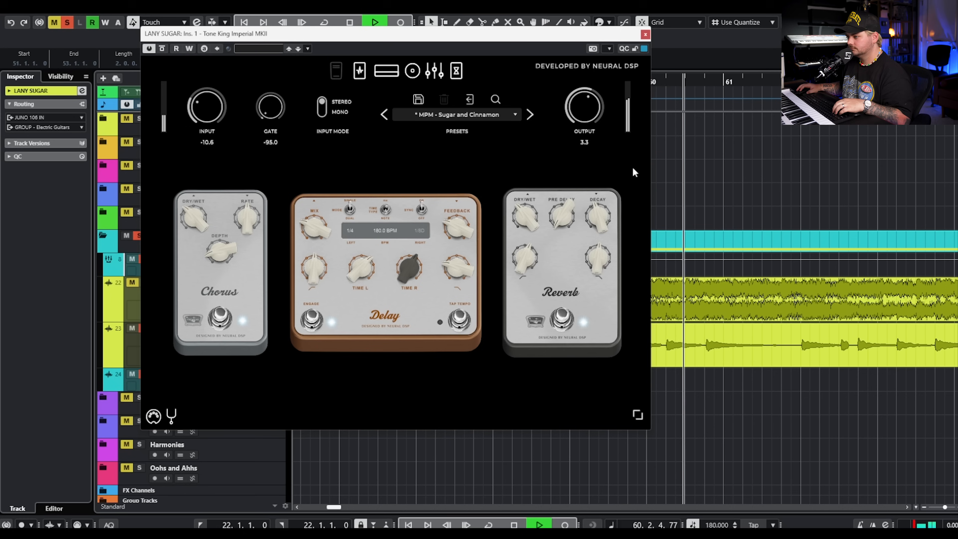
key("space")
left_click(646, 35)
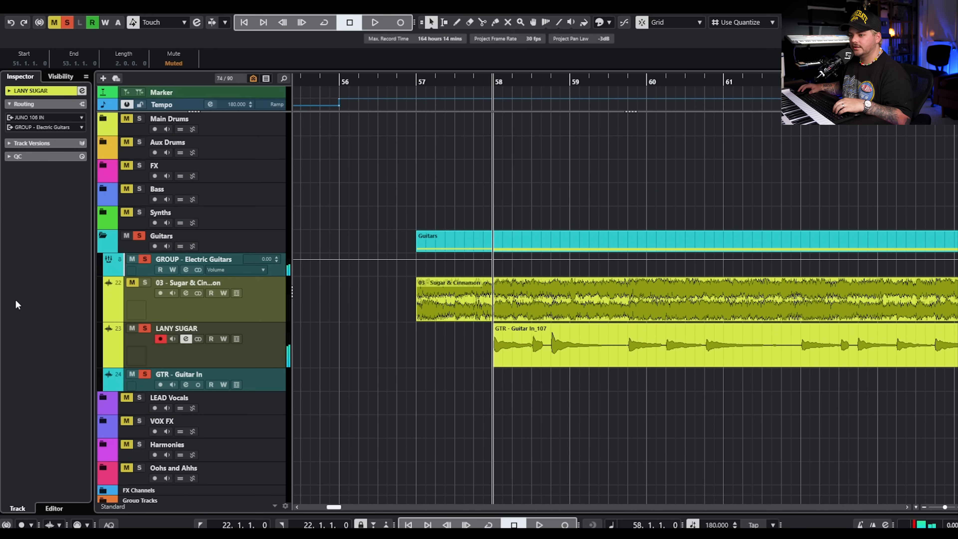
- Play from bar 58 while toggling solo on the Sugar & Cinnamon reference and LANY SUGAR tracks to compare both guitar tones
left_click(145, 282)
key("space")
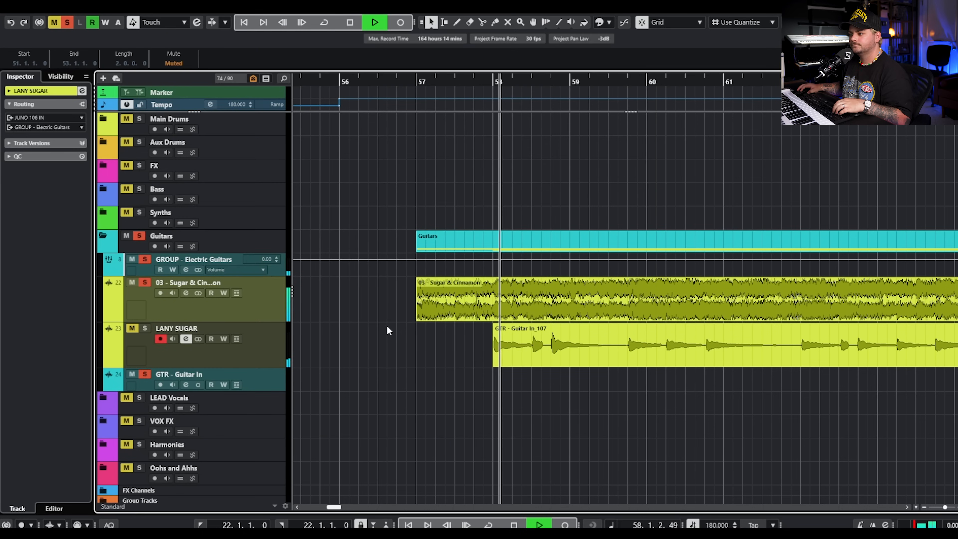
left_click(146, 329)
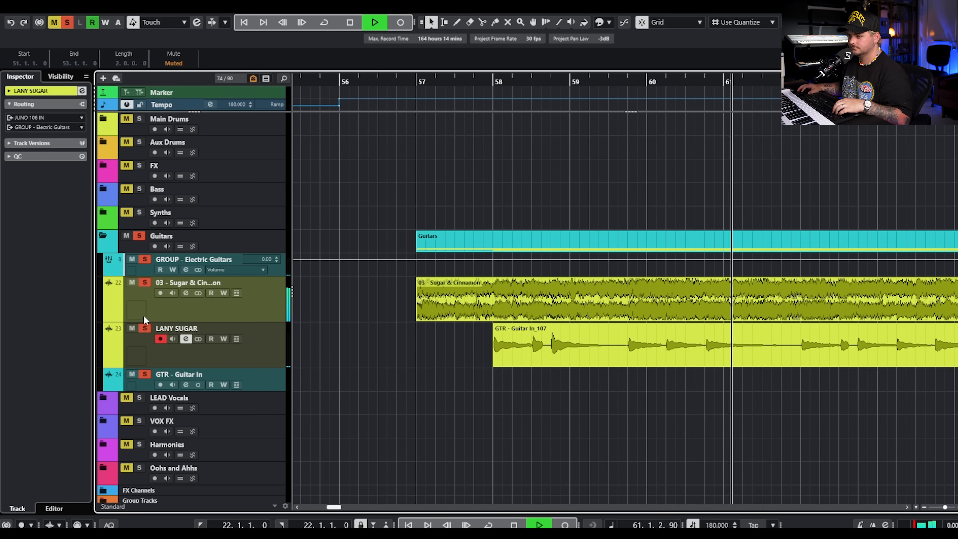
left_click(146, 283)
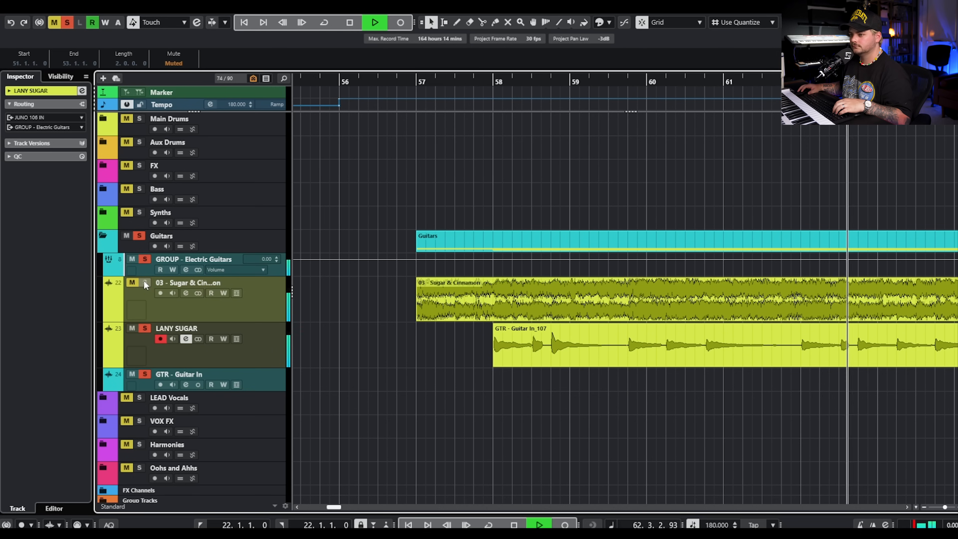
left_click(145, 282)
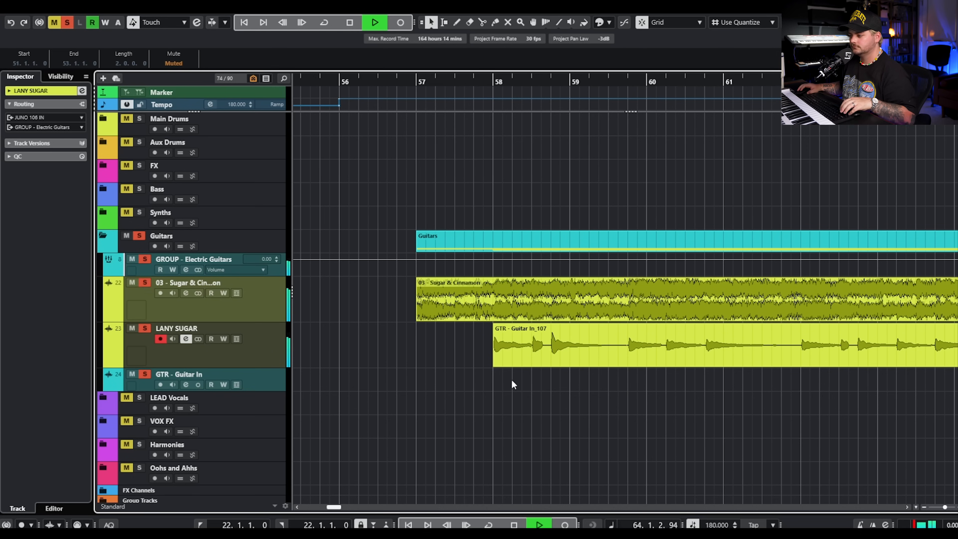
scroll(505, 378, "down", 4)
key("space")
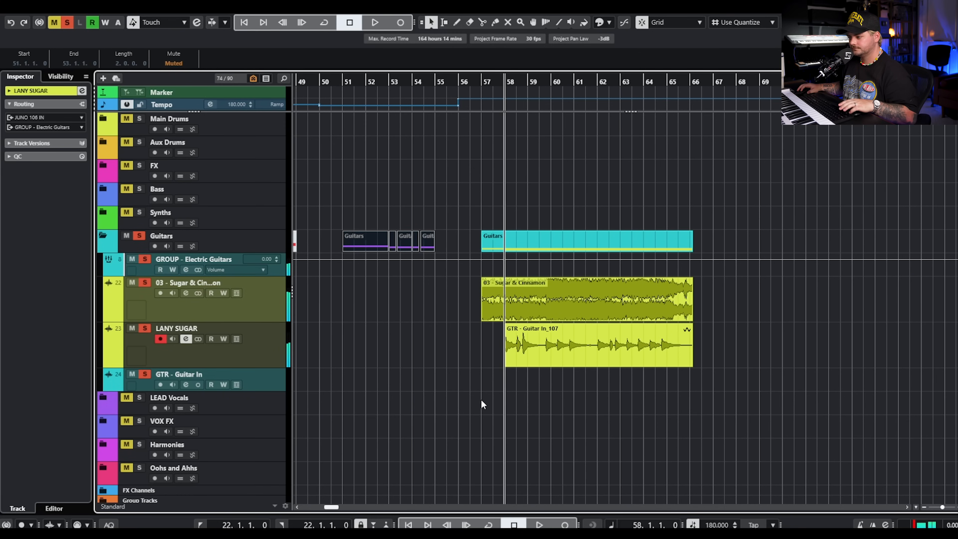
scroll(477, 394, "down", 8)
left_click_drag(552, 413, 403, 284)
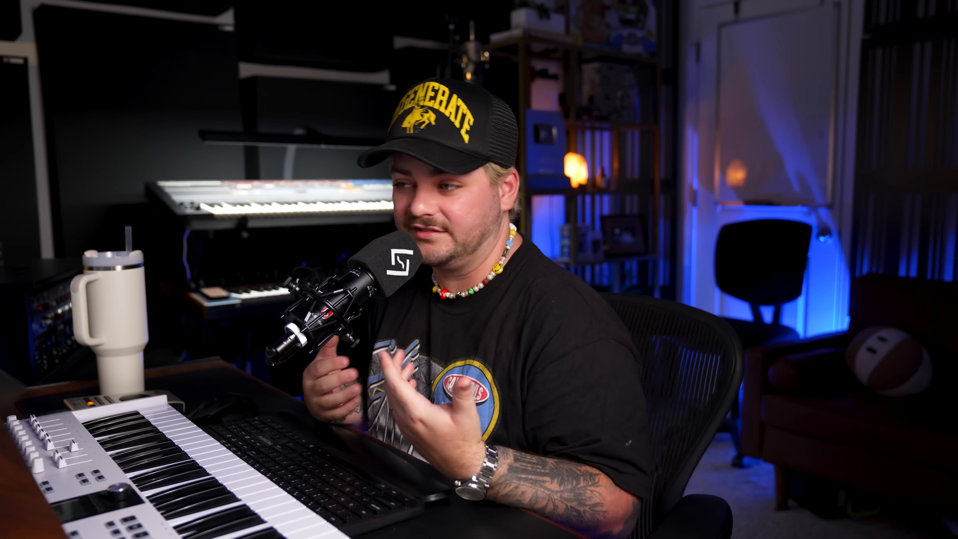